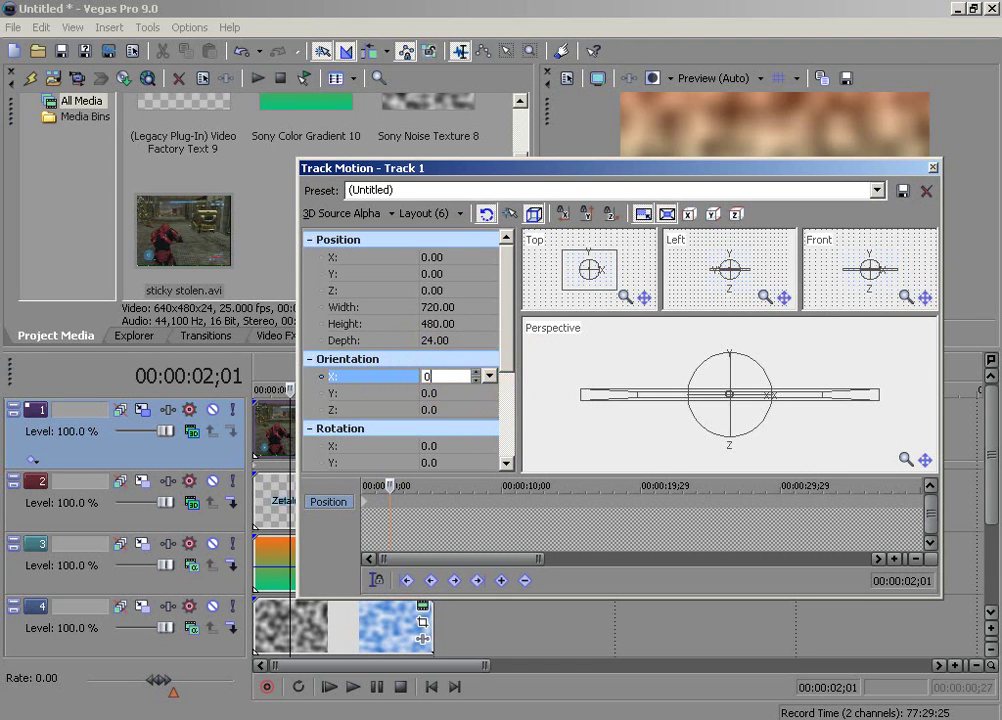
Set track 1's X orientation to 0 at 00:00:02;01 in Track Motion and preview the timeline from the start.
{"action": "key", "text": "Return"}
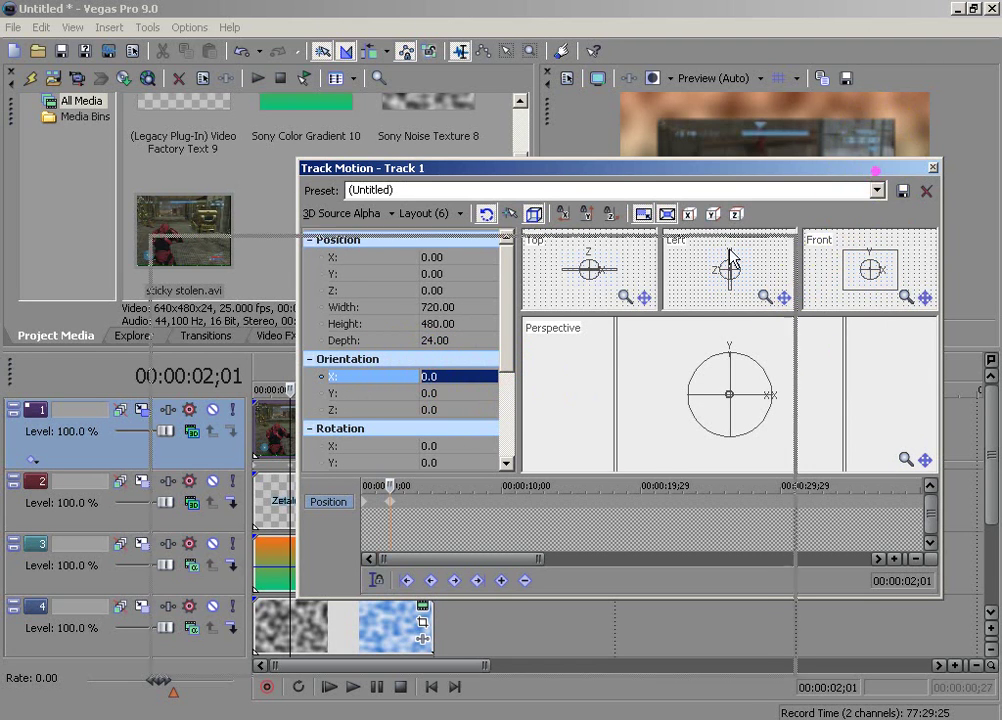
{"action": "left_click_drag", "start_coordinate": [876, 168], "coordinate": [698, 290]}
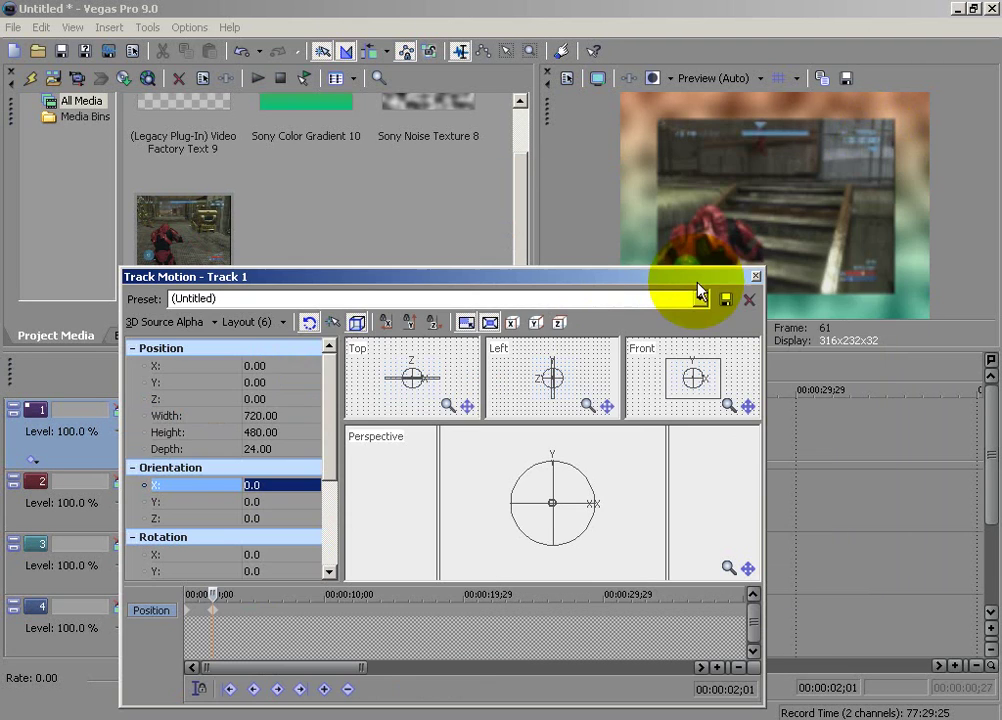
{"action": "left_click", "coordinate": [756, 276]}
{"action": "left_click", "coordinate": [437, 686]}
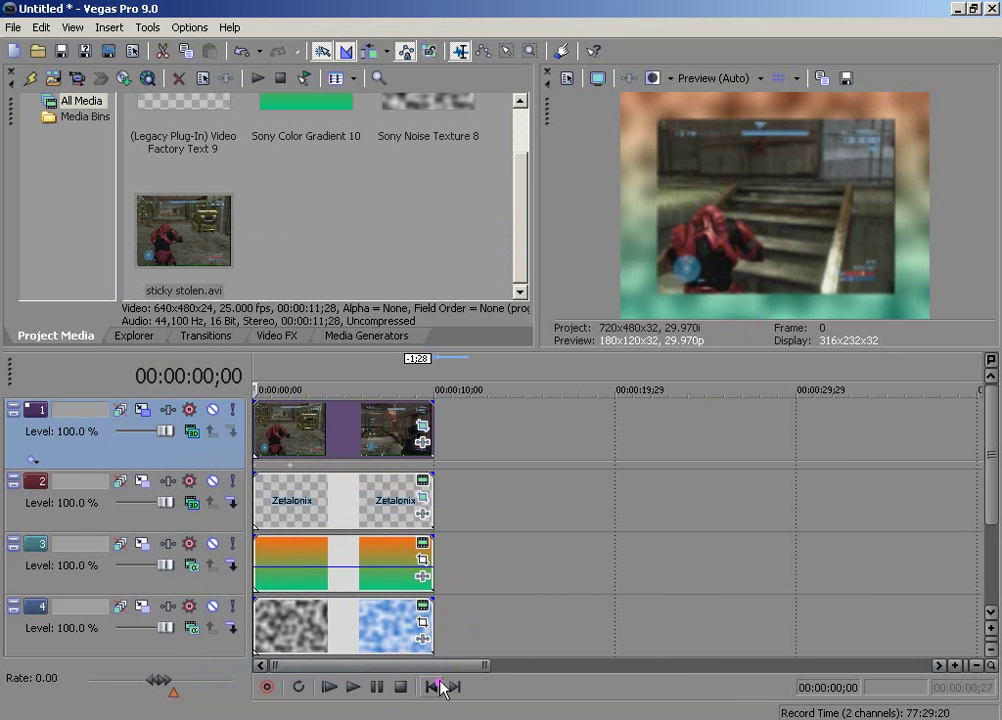
{"action": "key", "text": "space"}
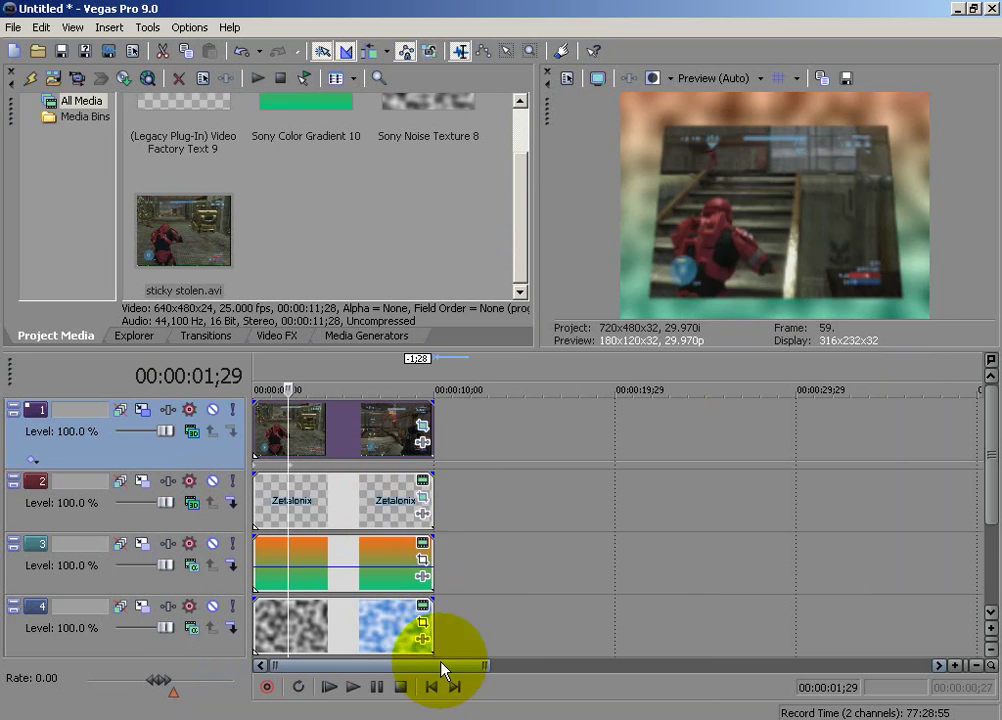
Split the track 1 clip at 00:00:07;01 and delete the part after it.
{"action": "left_click", "coordinate": [381, 440]}
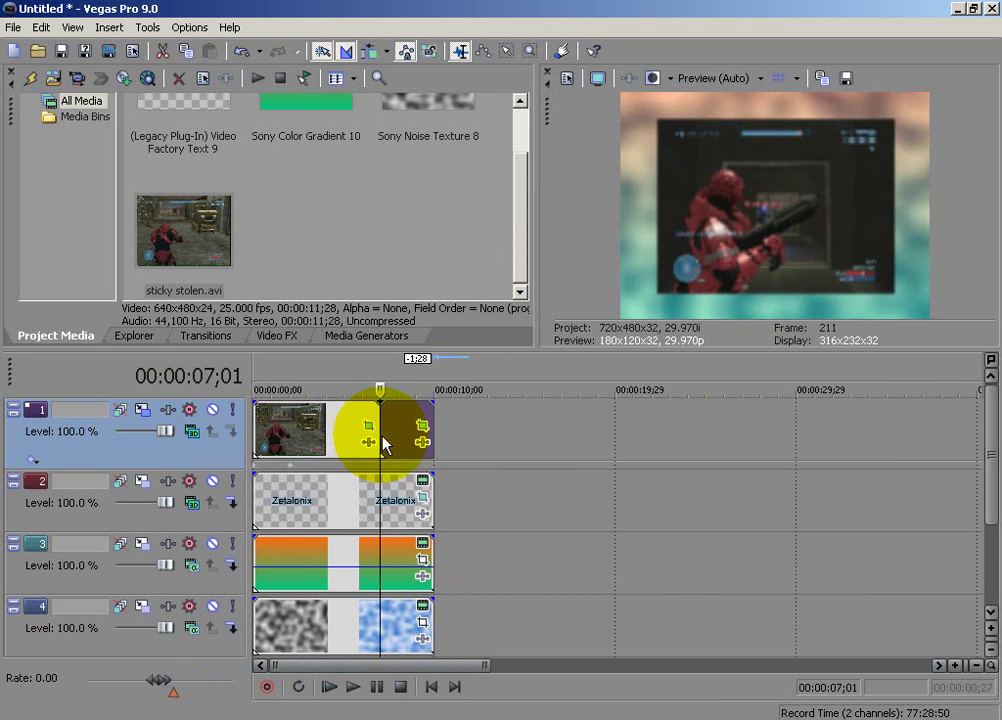
{"action": "right_click", "coordinate": [383, 441]}
{"action": "left_click", "coordinate": [456, 519]}
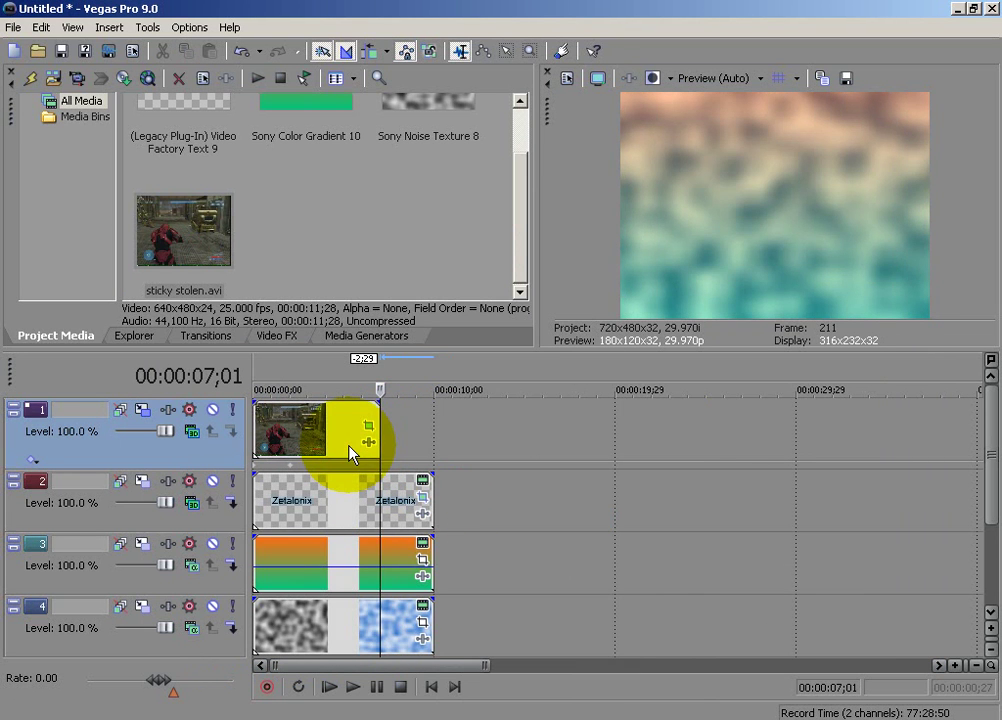
{"action": "left_click", "coordinate": [333, 455]}
{"action": "left_click", "coordinate": [286, 443]}
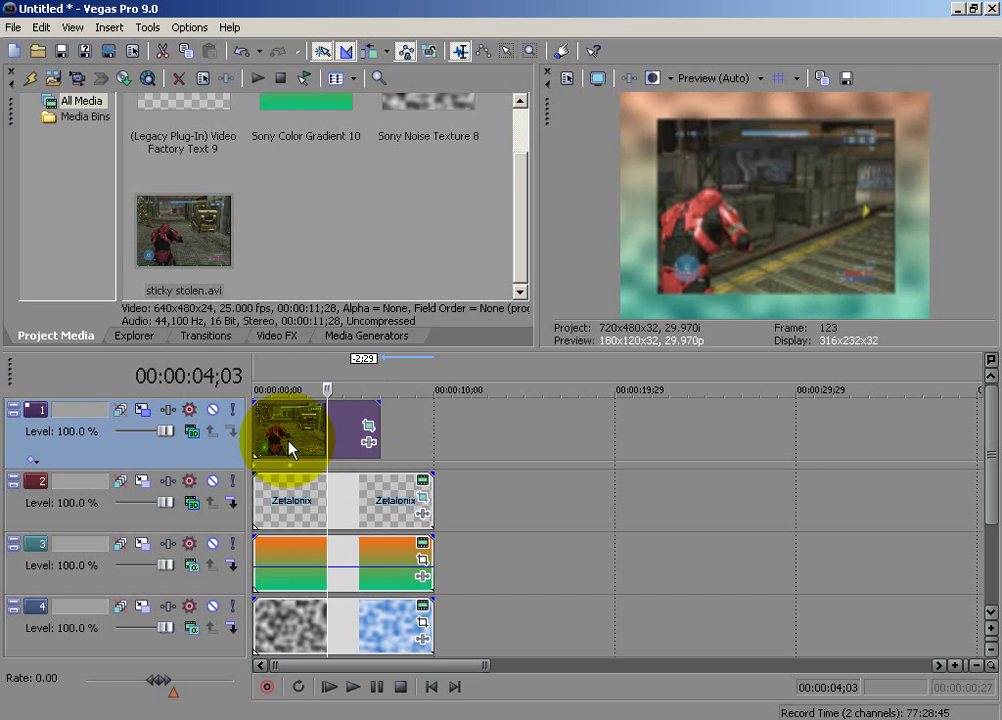
{"action": "left_click", "coordinate": [371, 560]}
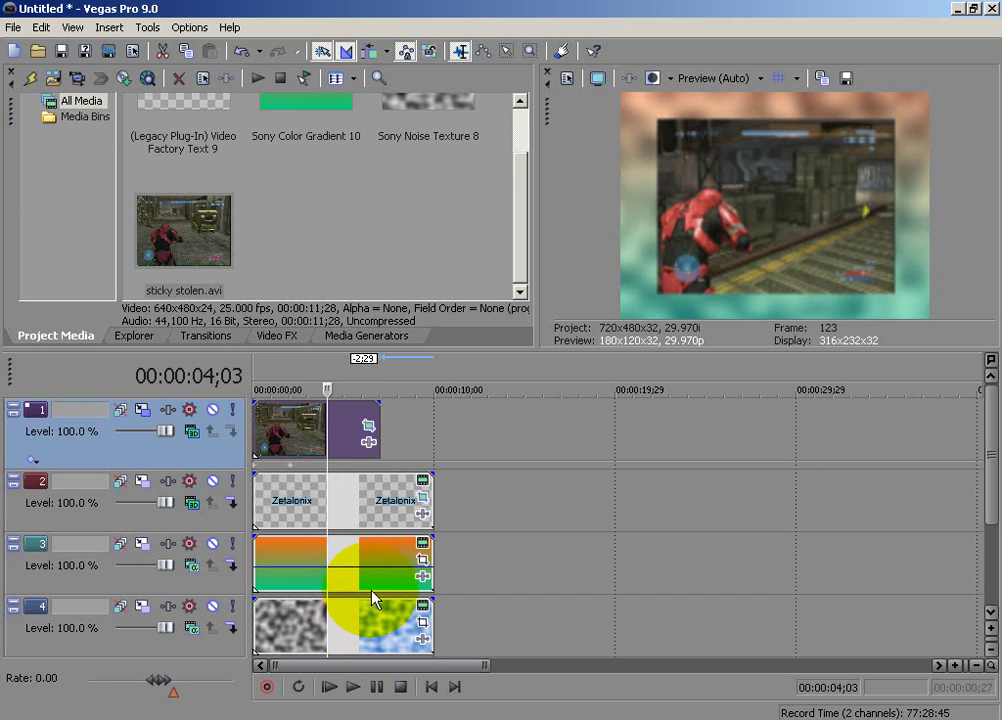
Add a track motion keyframe for track 1 at 00:00:03;13 with the X position set to 660.
{"action": "left_click", "coordinate": [142, 409]}
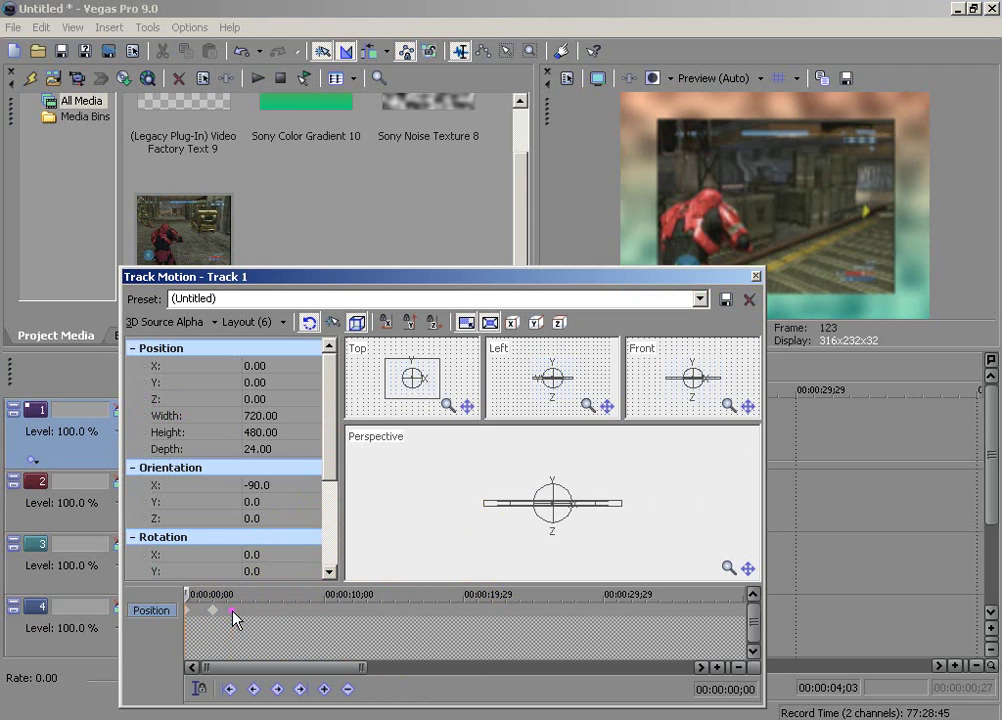
{"action": "left_click", "coordinate": [233, 612]}
{"action": "left_click_drag", "start_coordinate": [514, 510], "coordinate": [592, 517]}
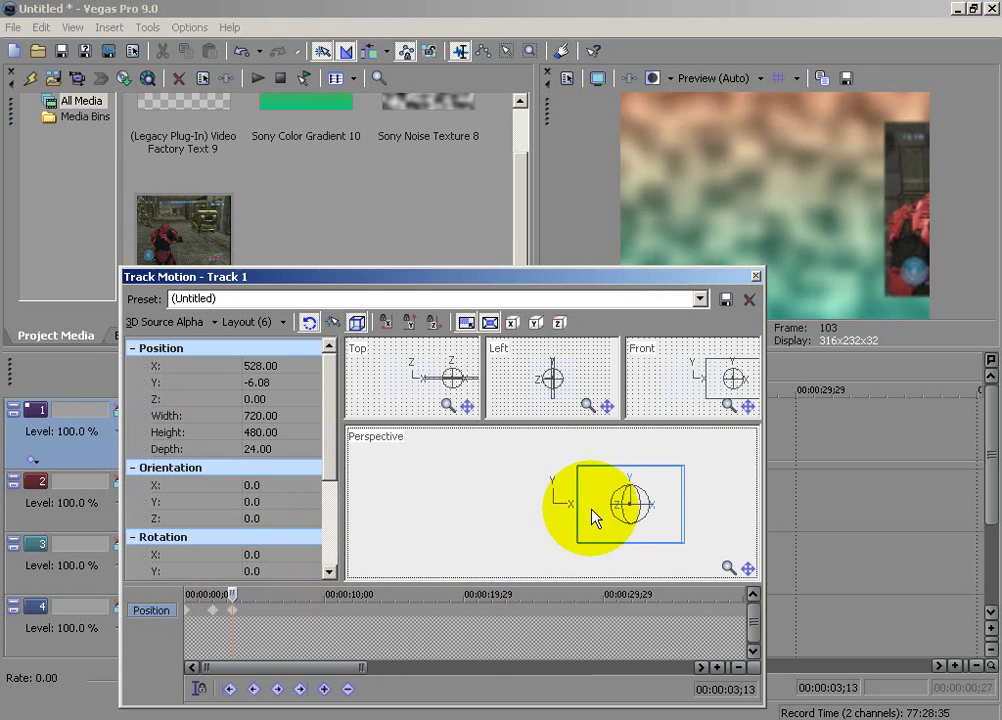
{"action": "right_click", "coordinate": [592, 515]}
{"action": "left_click", "coordinate": [611, 562]}
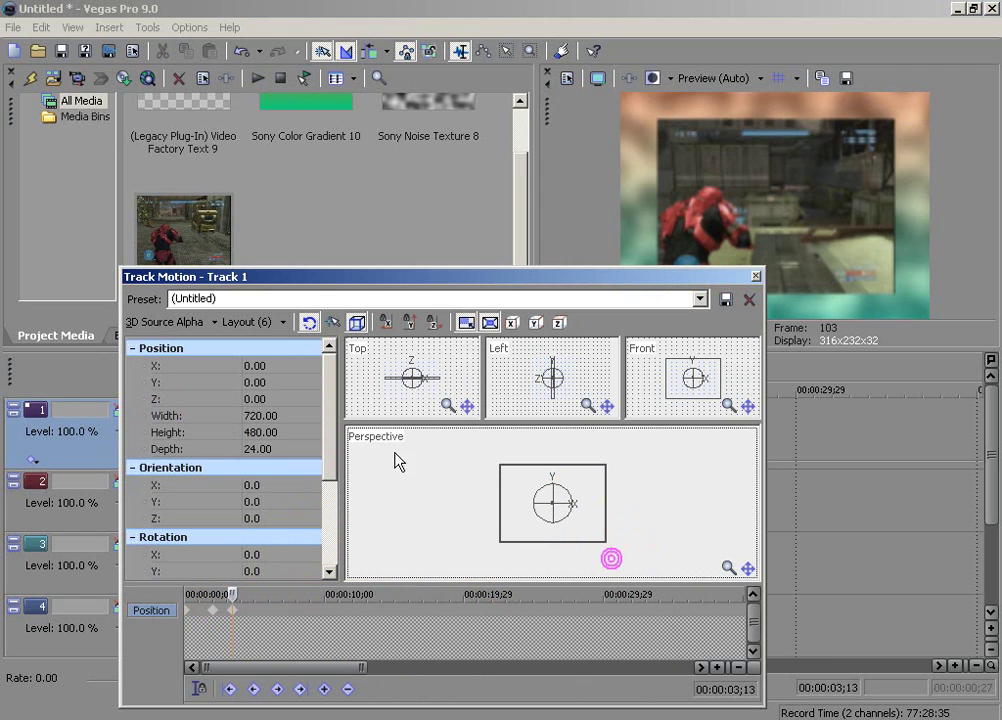
{"action": "left_click", "coordinate": [255, 366]}
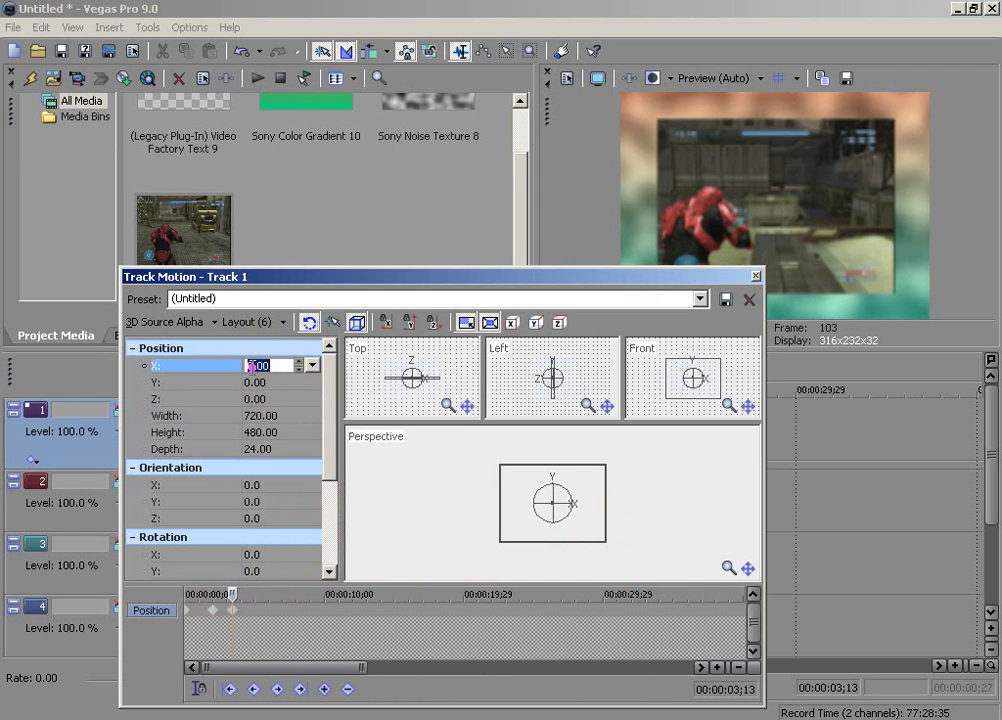
{"action": "left_click", "coordinate": [312, 365]}
{"action": "mouse_move", "coordinate": [285, 383]}
{"action": "left_mouse_down"}
{"action": "mouse_move", "coordinate": [292, 378]}
{"action": "mouse_move", "coordinate": [285, 382]}
{"action": "left_mouse_up"}
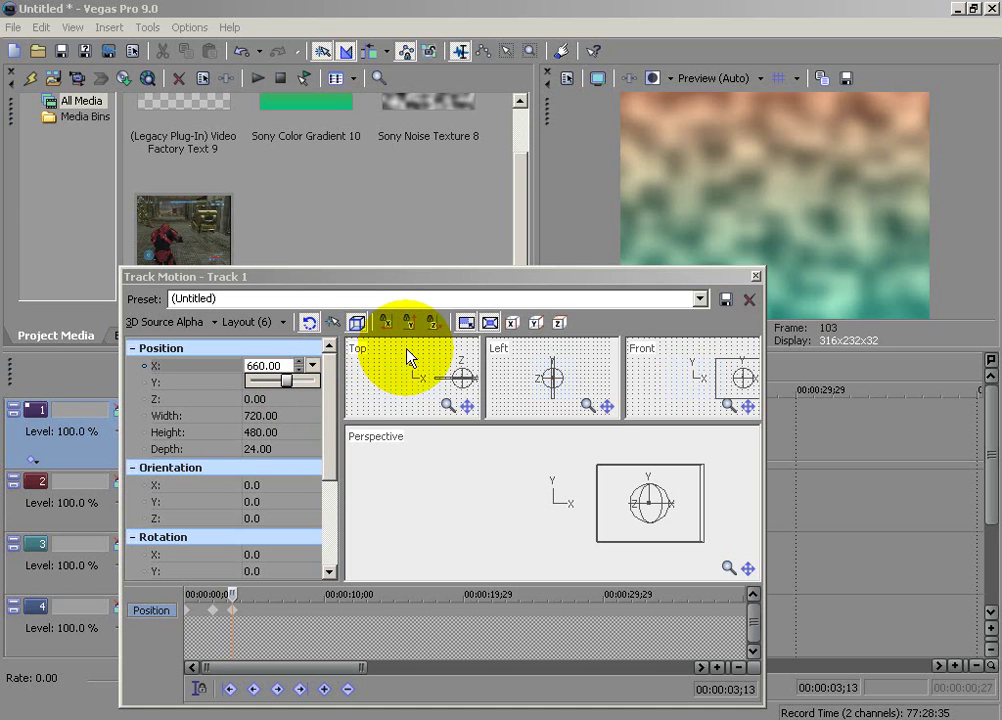
{"action": "left_click", "coordinate": [754, 277]}
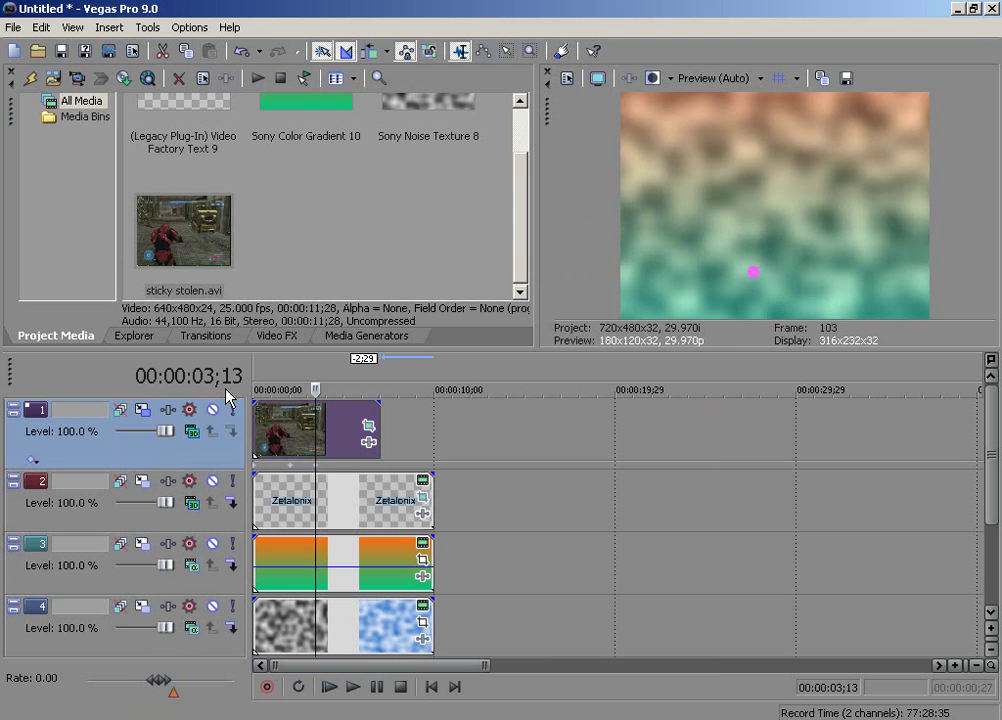
Play back the track 1 clip's sideways exit from about the two-second mark.
{"action": "left_click", "coordinate": [292, 434]}
{"action": "key", "text": "space"}
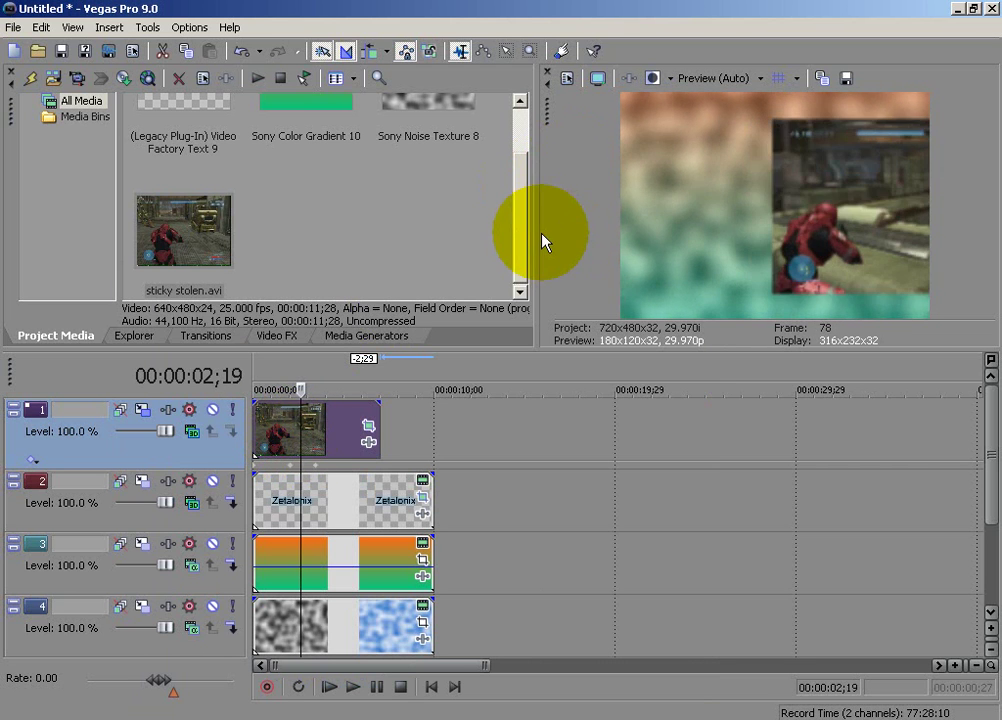
{"action": "key", "text": "space"}
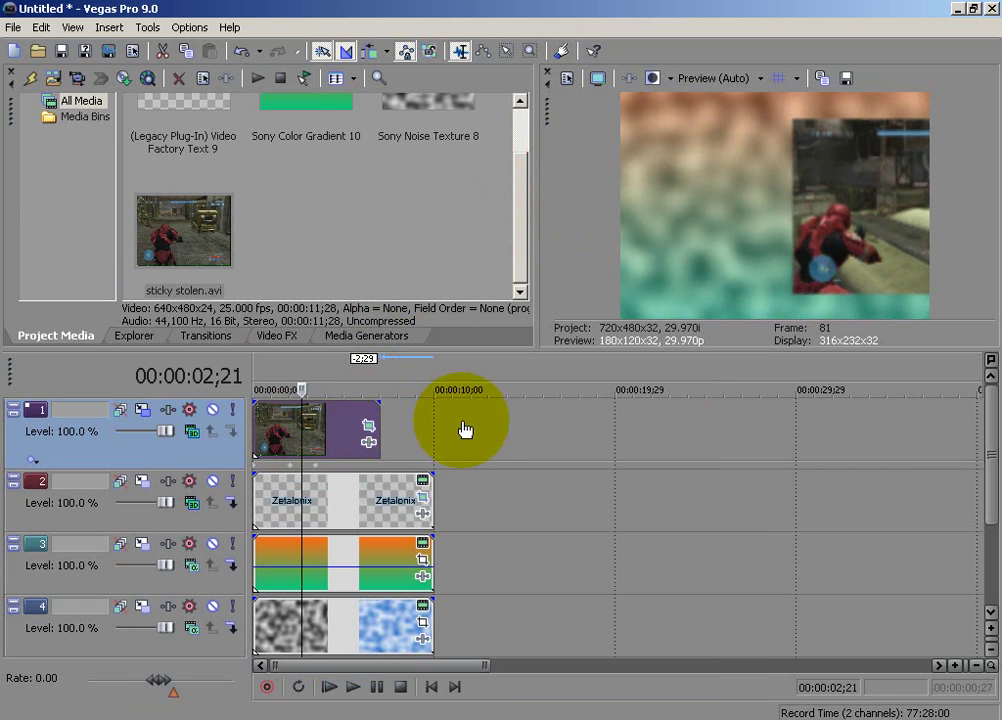
Delete track 1's motion keyframe at 00:00:03;13.
{"action": "left_click", "coordinate": [122, 409]}
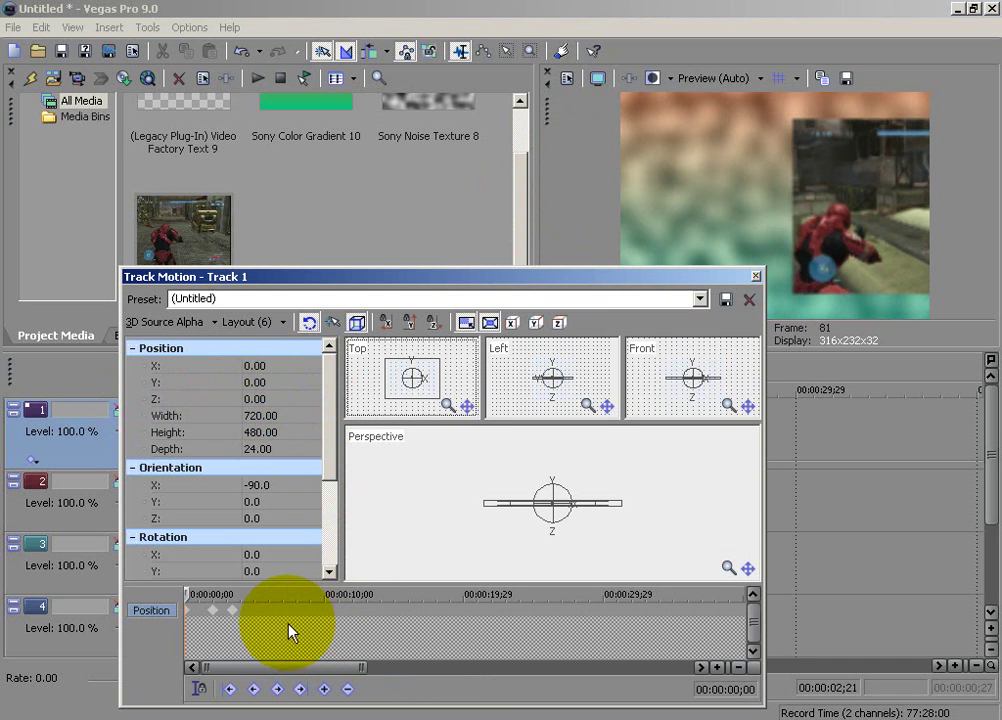
{"action": "right_click", "coordinate": [232, 612]}
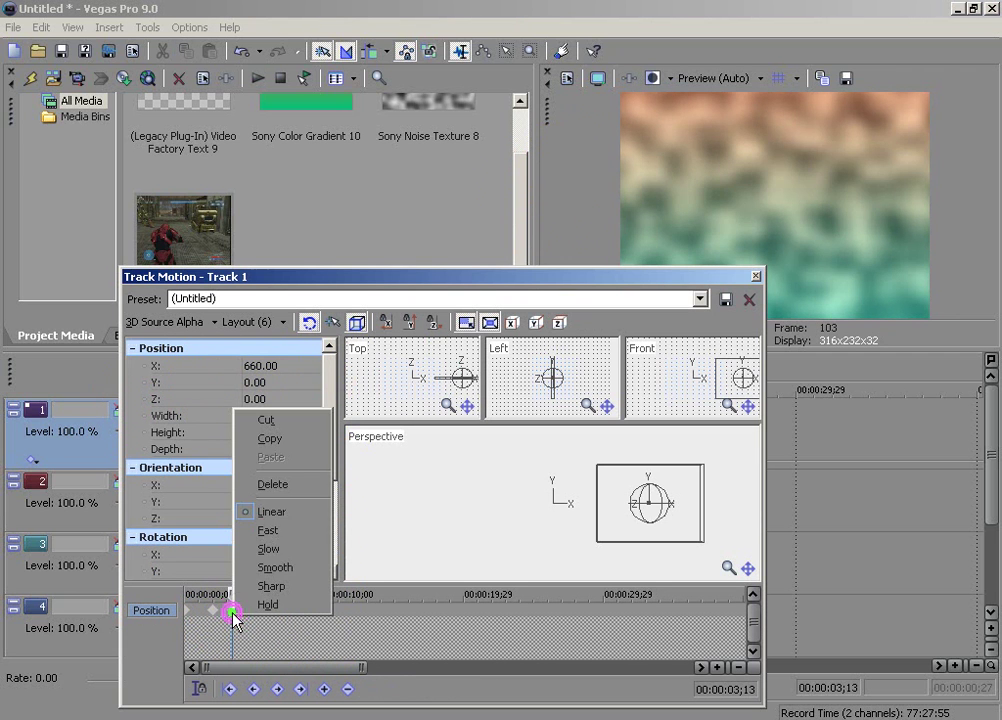
{"action": "left_click", "coordinate": [292, 483]}
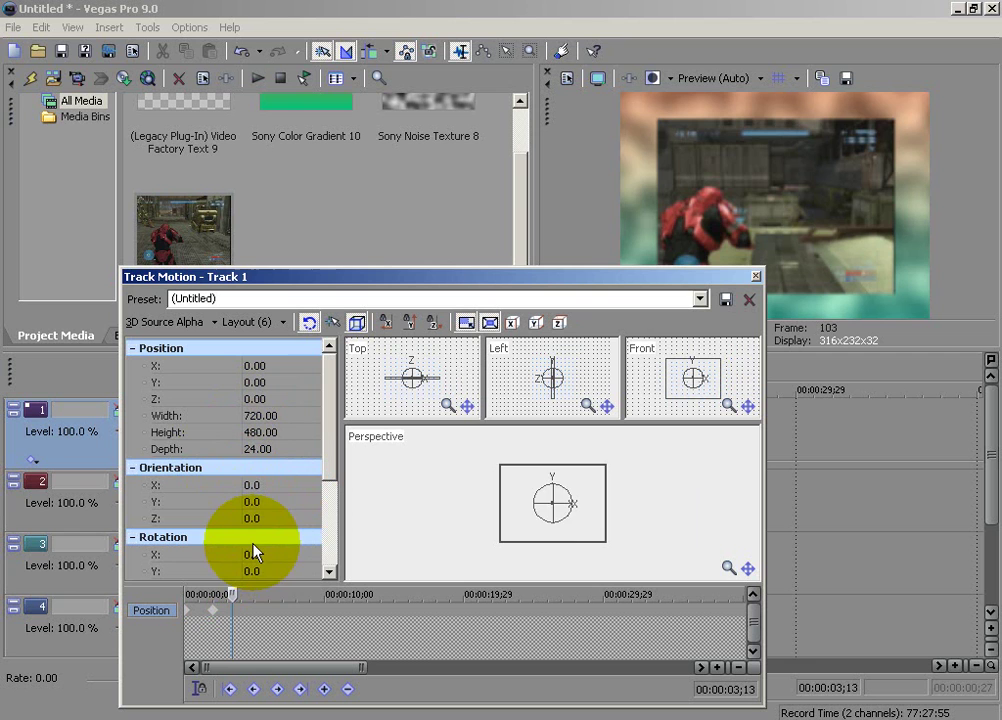
Set track 1's X orientation to 90 at 00:00:03;13 in Track Motion and close the window.
{"action": "left_click", "coordinate": [549, 513]}
{"action": "left_click_drag", "start_coordinate": [549, 513], "coordinate": [551, 535]}
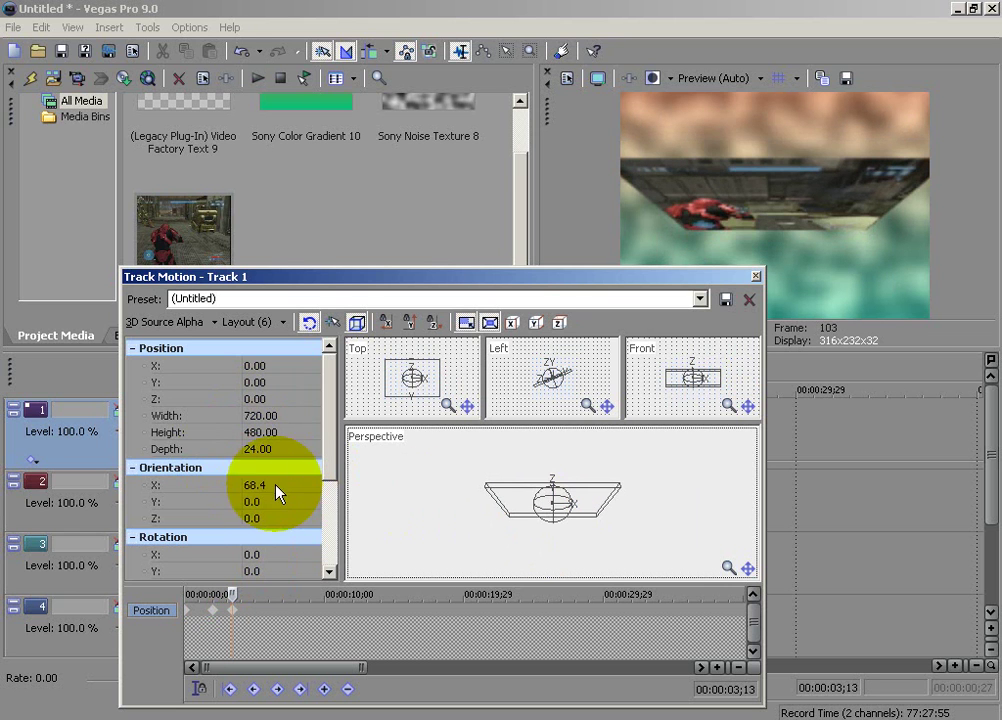
{"action": "double_click", "coordinate": [262, 486]}
{"action": "type", "text": "90"}
{"action": "key", "text": "Return"}
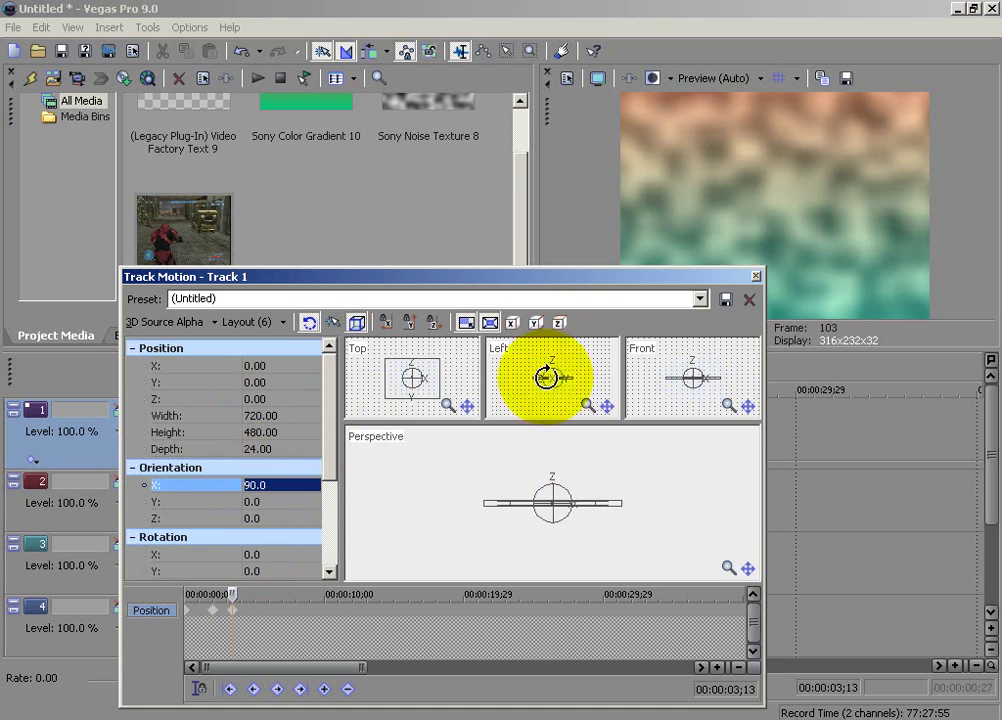
{"action": "left_click", "coordinate": [755, 276]}
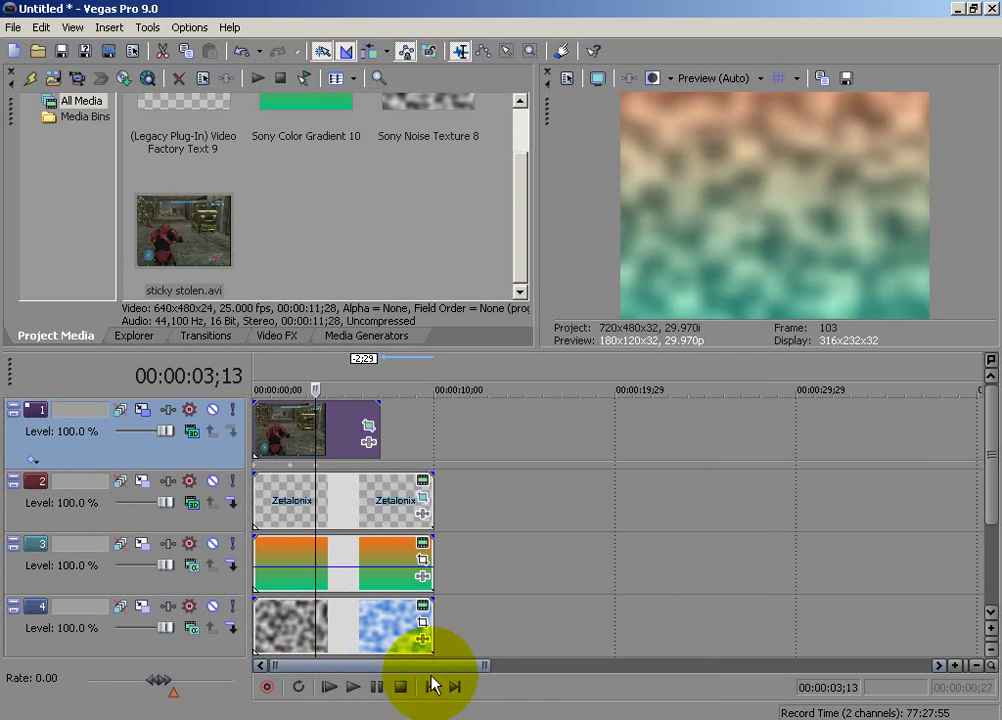
Preview the whole flip animation from the start, and examine the clip's flip-in frame by frame.
{"action": "left_click", "coordinate": [431, 687]}
{"action": "key", "text": "space"}
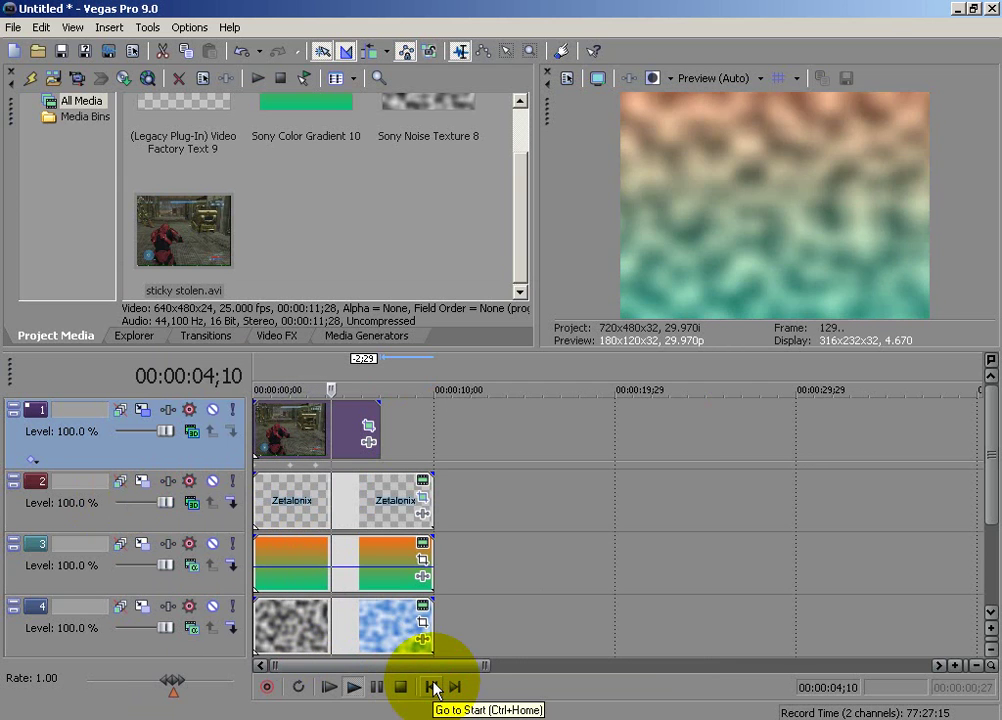
{"action": "key", "text": "space"}
{"action": "left_click", "coordinate": [268, 425]}
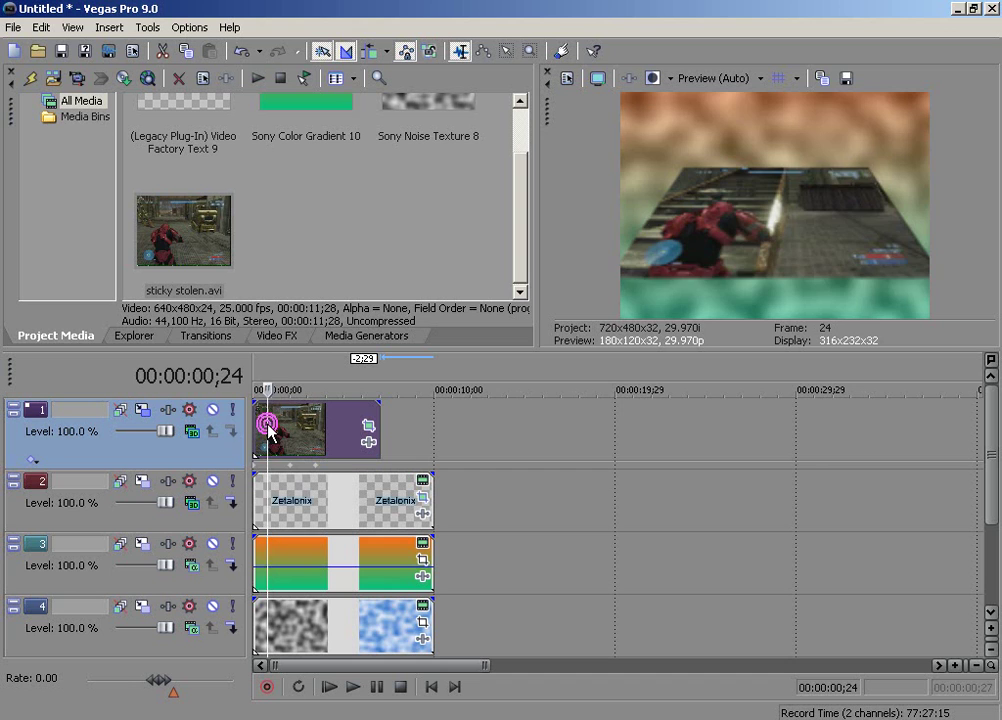
{"action": "key", "text": "Right"}
{"action": "key", "text": "Right"}
{"action": "key", "text": "Right"}
{"action": "key", "text": "Right"}
{"action": "key", "text": "Right"}
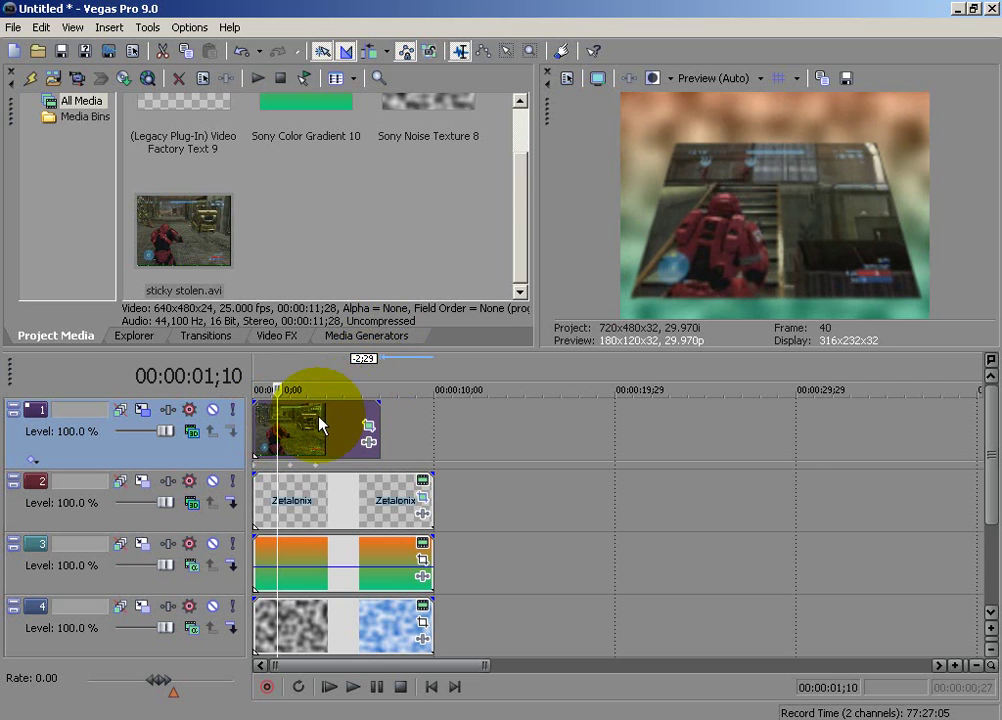
Split the track 1 clip at 00:00:03;14 and delete the part after it.
{"action": "left_click", "coordinate": [291, 425]}
{"action": "key", "text": "Right"}
{"action": "key", "text": "Right"}
{"action": "key", "text": "Right"}
{"action": "key", "text": "Right"}
{"action": "key", "text": "Right"}
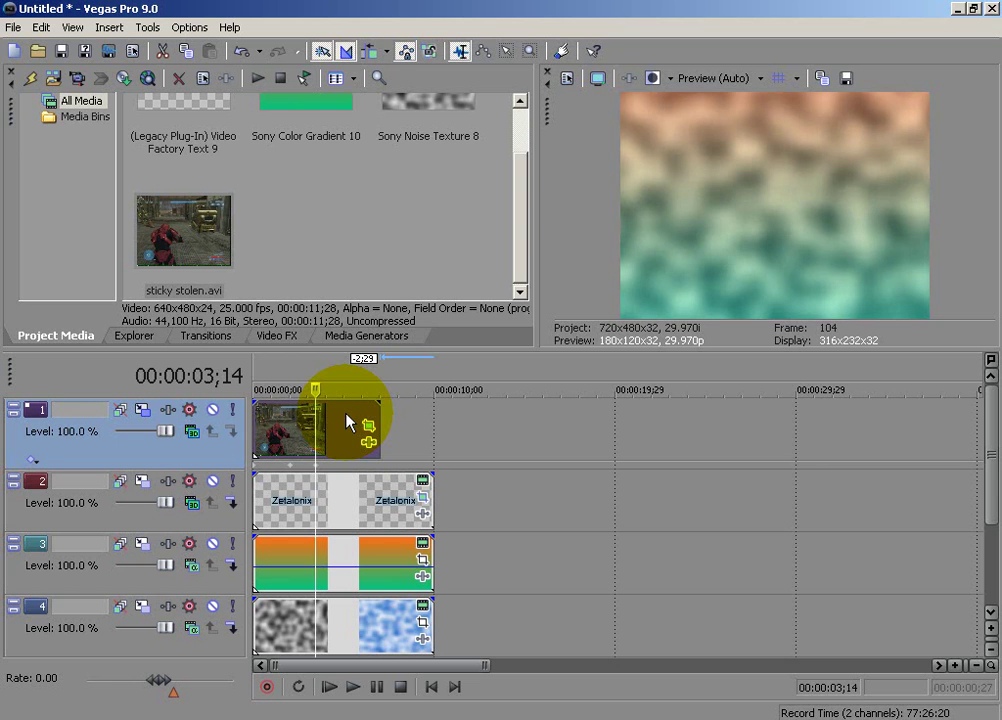
{"action": "key", "text": "s"}
{"action": "right_click", "coordinate": [330, 430]}
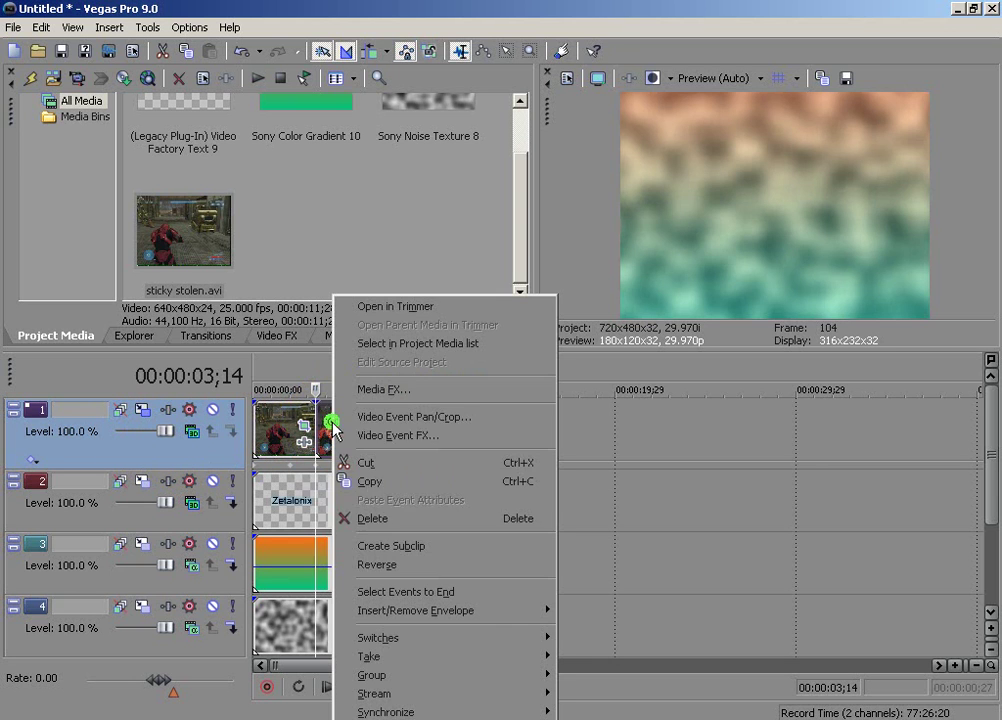
{"action": "left_click", "coordinate": [337, 517]}
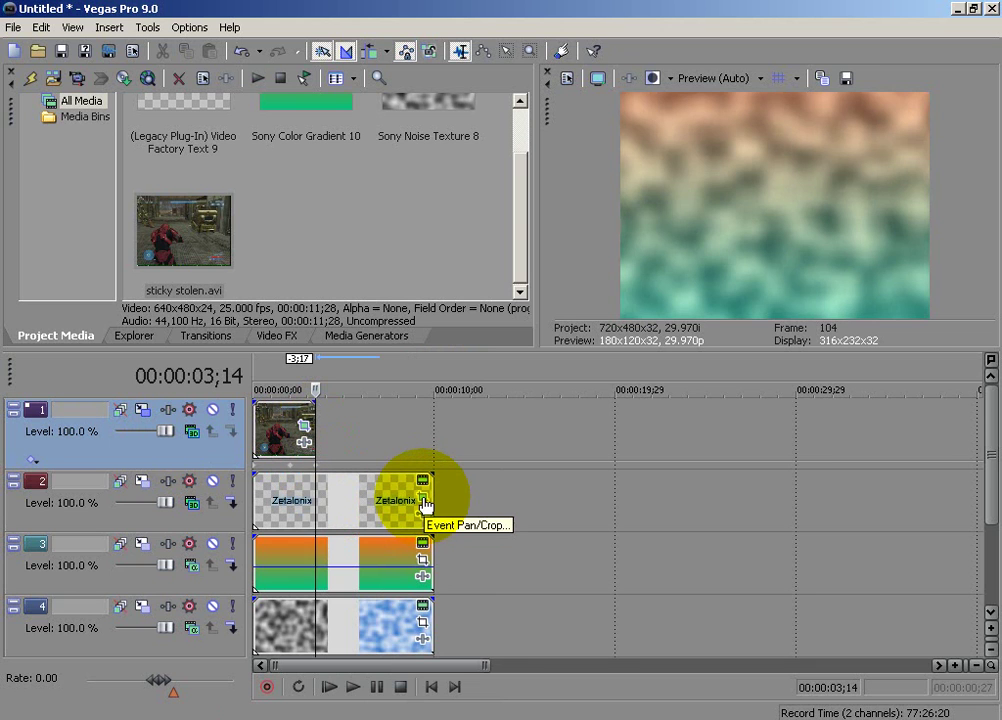
Split the events on tracks 2, 3 and 4 at 00:00:03;14 and delete the Zetalonix text before the split.
{"action": "key", "text": "s"}
{"action": "right_click", "coordinate": [288, 498]}
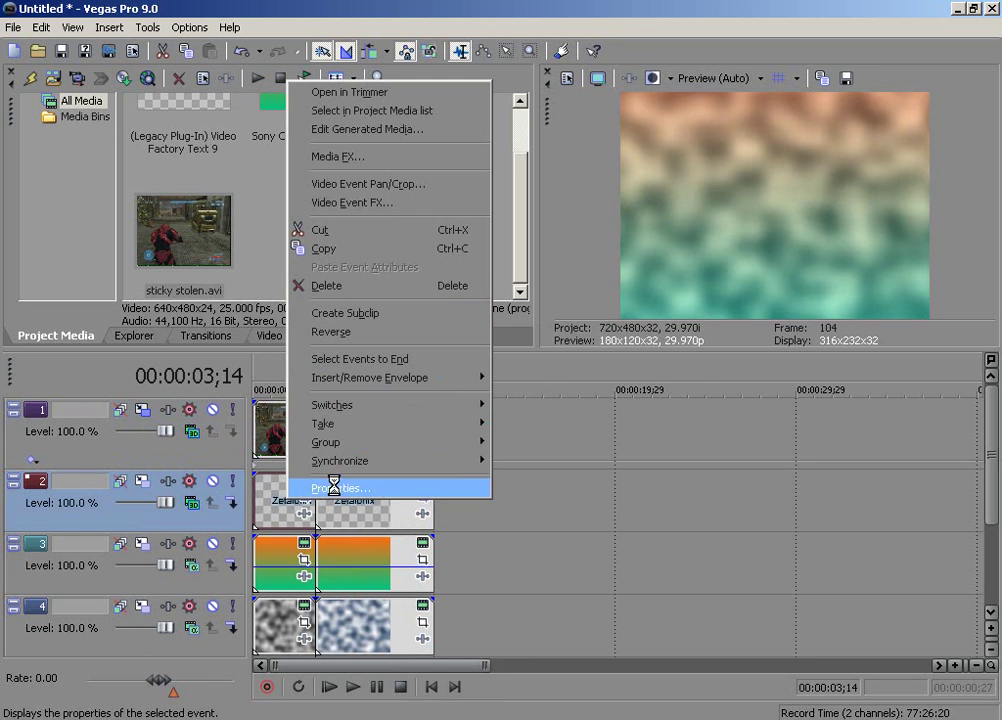
{"action": "left_click", "coordinate": [335, 288]}
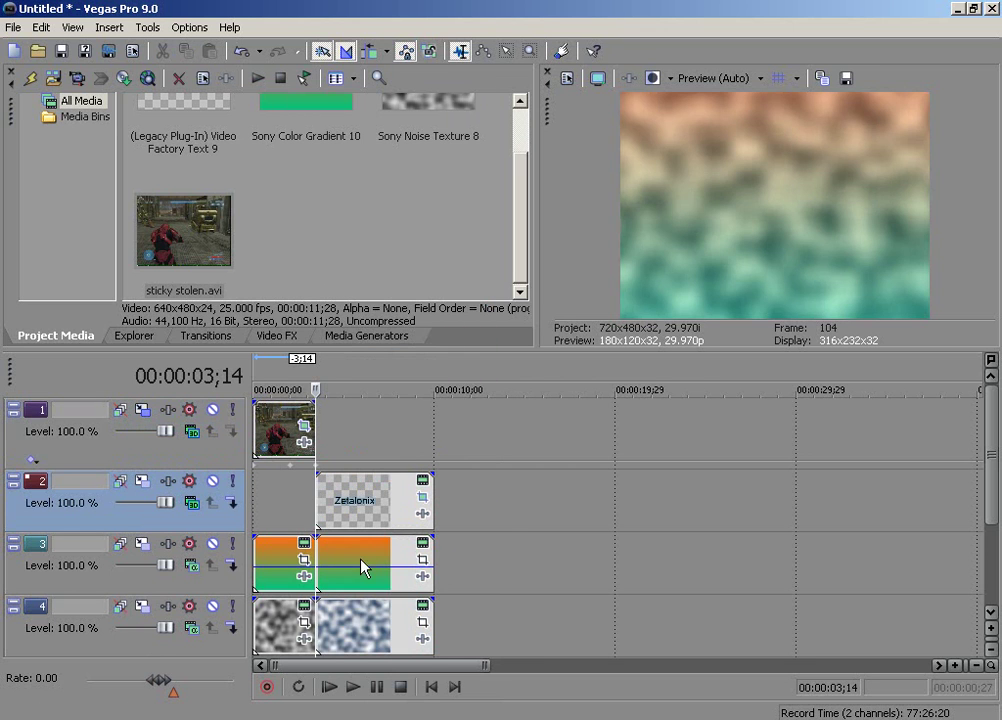
Add a Pan/Crop keyframe to the Zetalonix text at 00:00:04;03 that restores the frame to 720 by 480.
{"action": "left_click", "coordinate": [425, 499]}
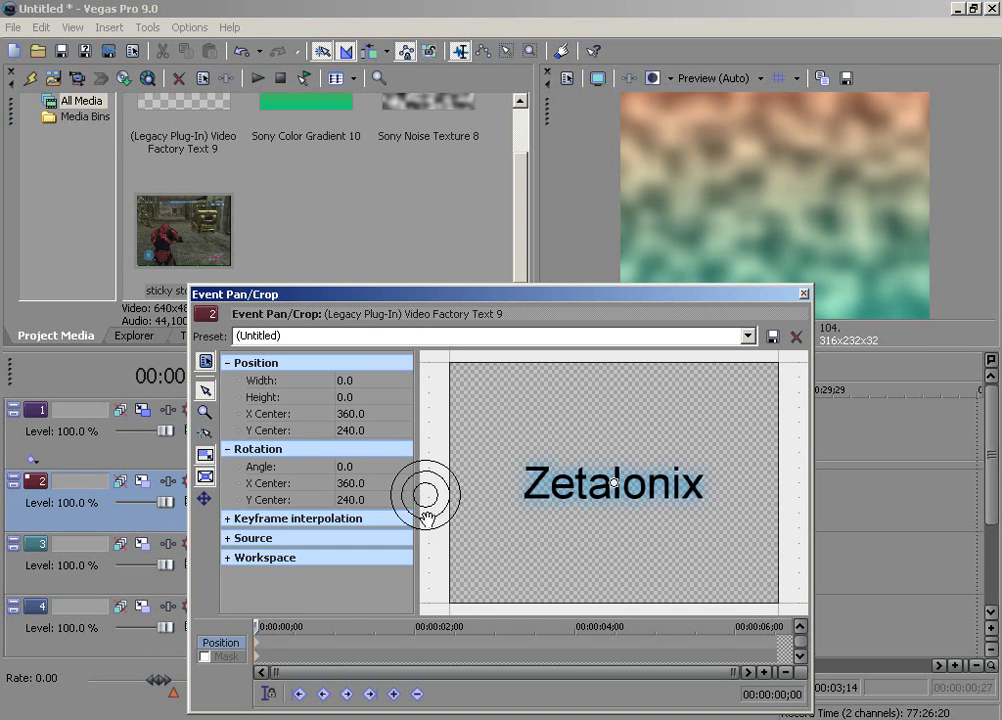
{"action": "left_click", "coordinate": [316, 658]}
{"action": "left_click_drag", "start_coordinate": [333, 313], "coordinate": [547, 315]}
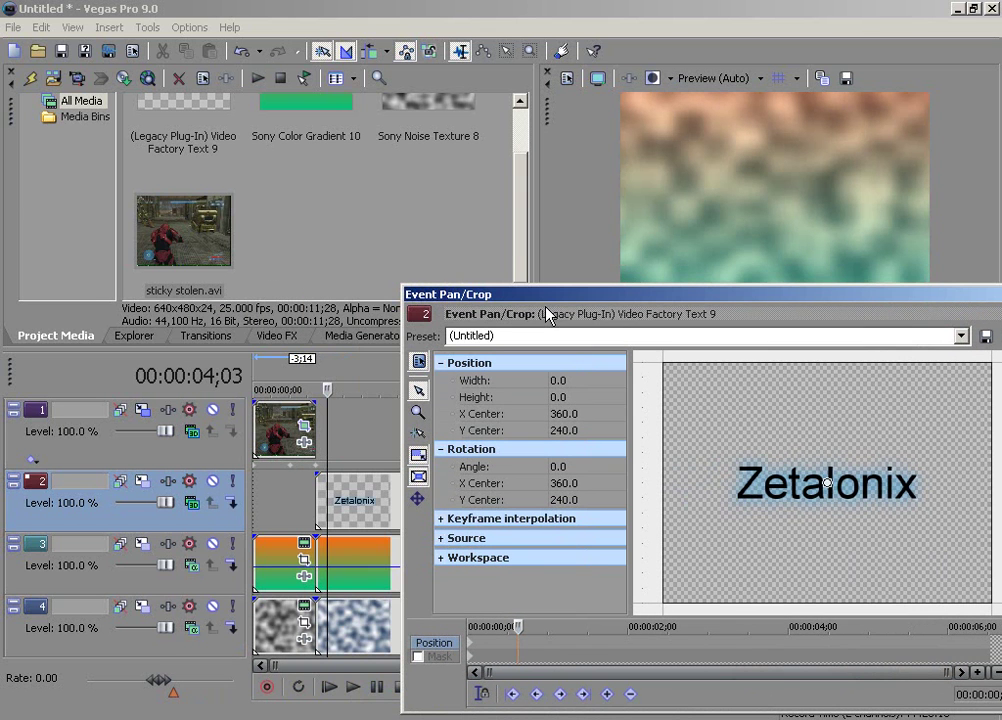
{"action": "right_click", "coordinate": [718, 524]}
{"action": "left_click", "coordinate": [738, 521]}
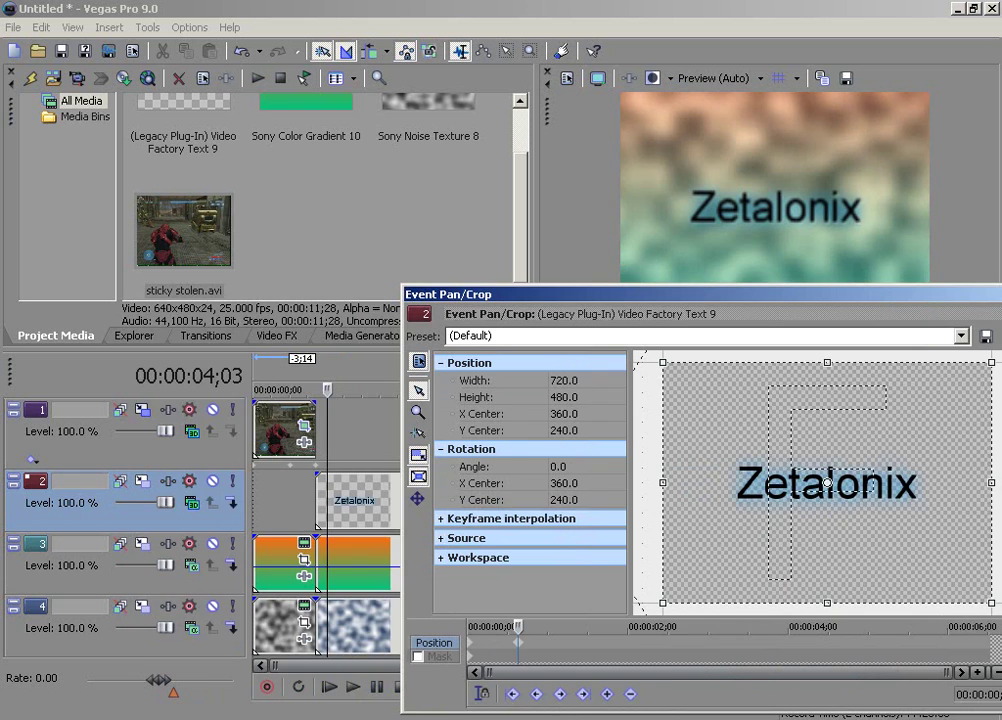
{"action": "left_click_drag", "start_coordinate": [994, 304], "coordinate": [714, 296]}
{"action": "left_click", "coordinate": [733, 284]}
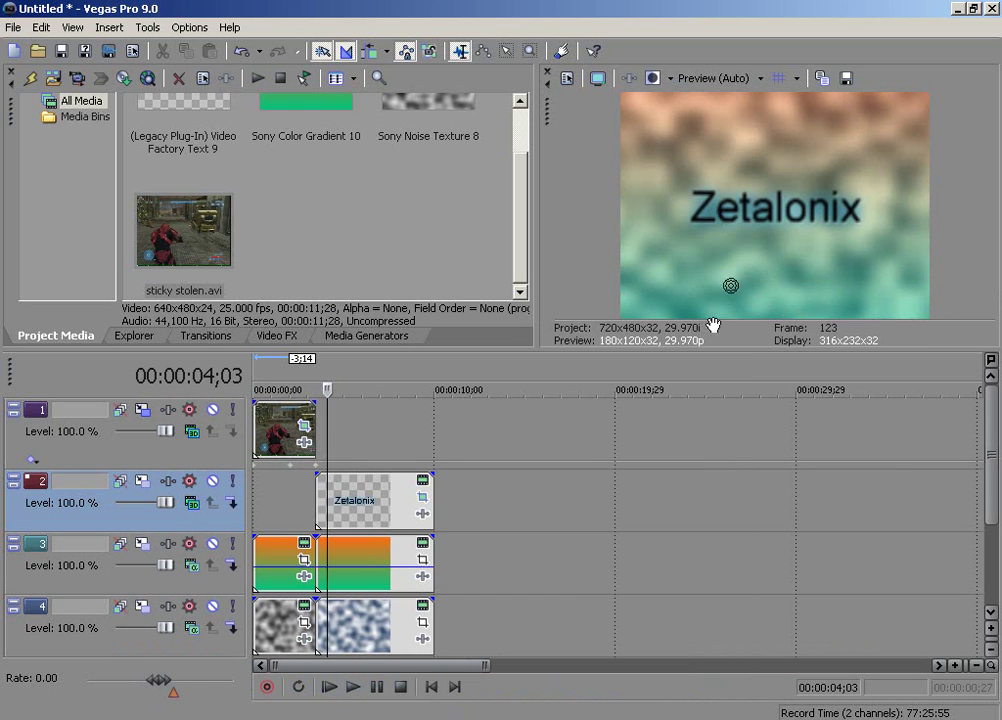
{"action": "left_click", "coordinate": [330, 519]}
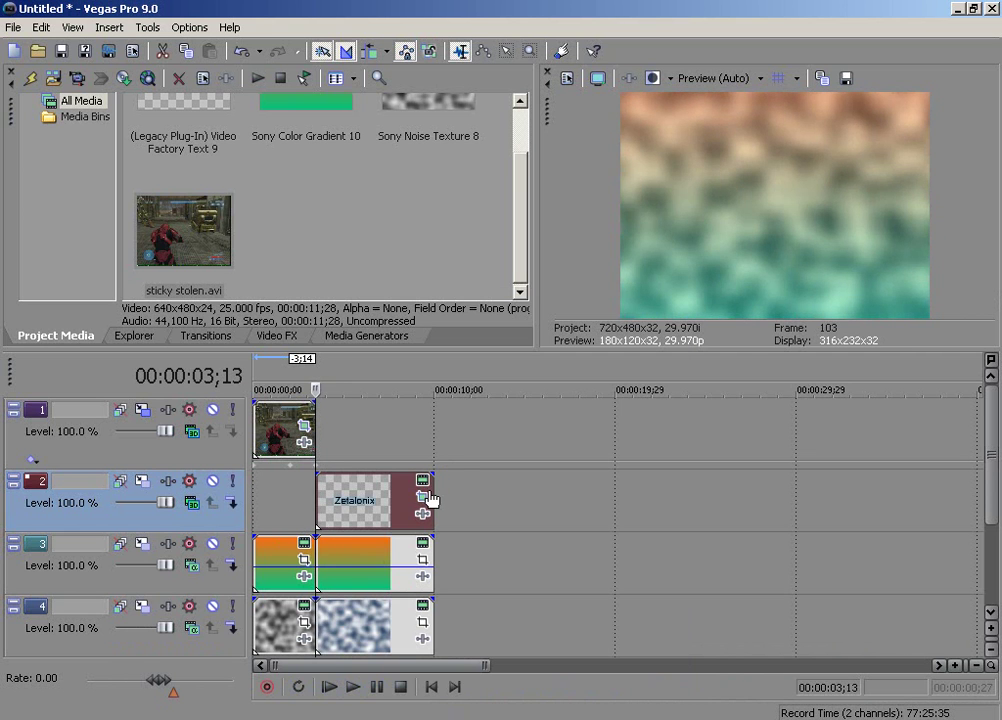
In the Zetalonix text's Pan/Crop at 00:00:00;01, rotate the frame to about 12.6 degrees and shift its X center to 361.5.
{"action": "left_click", "coordinate": [424, 496]}
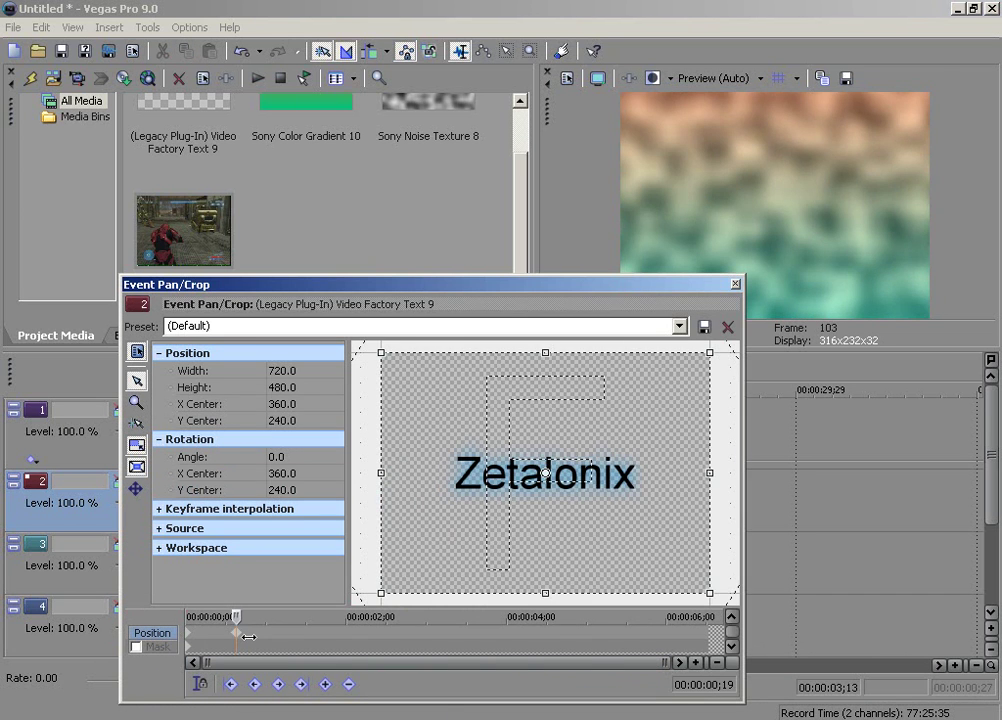
{"action": "left_click_drag", "start_coordinate": [236, 618], "coordinate": [194, 618]}
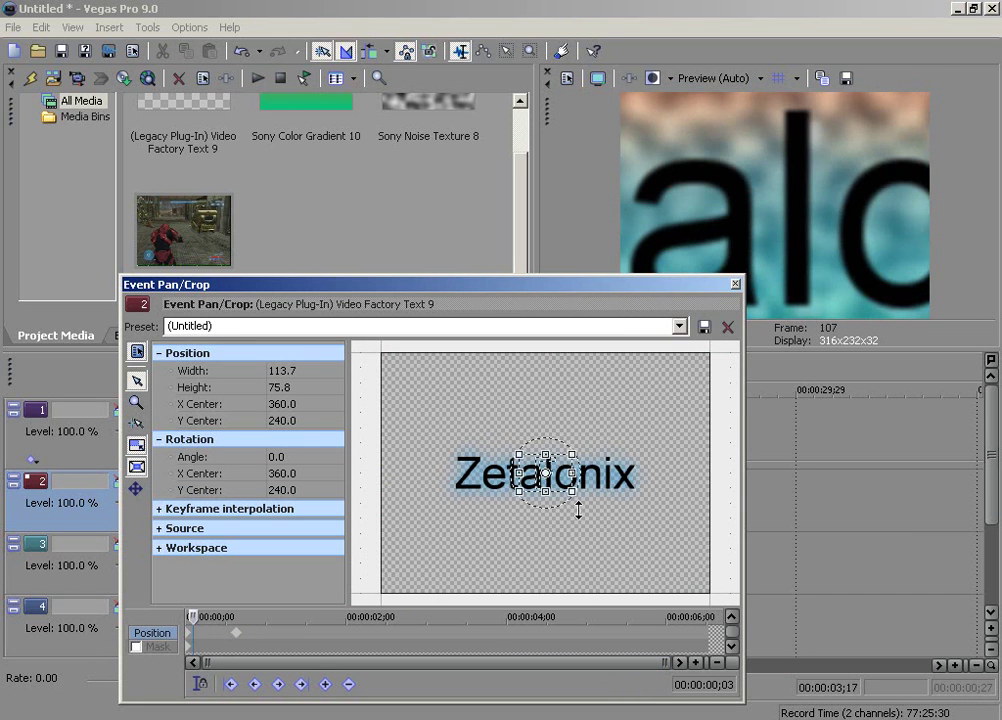
{"action": "key", "text": "Left"}
{"action": "key", "text": "Left"}
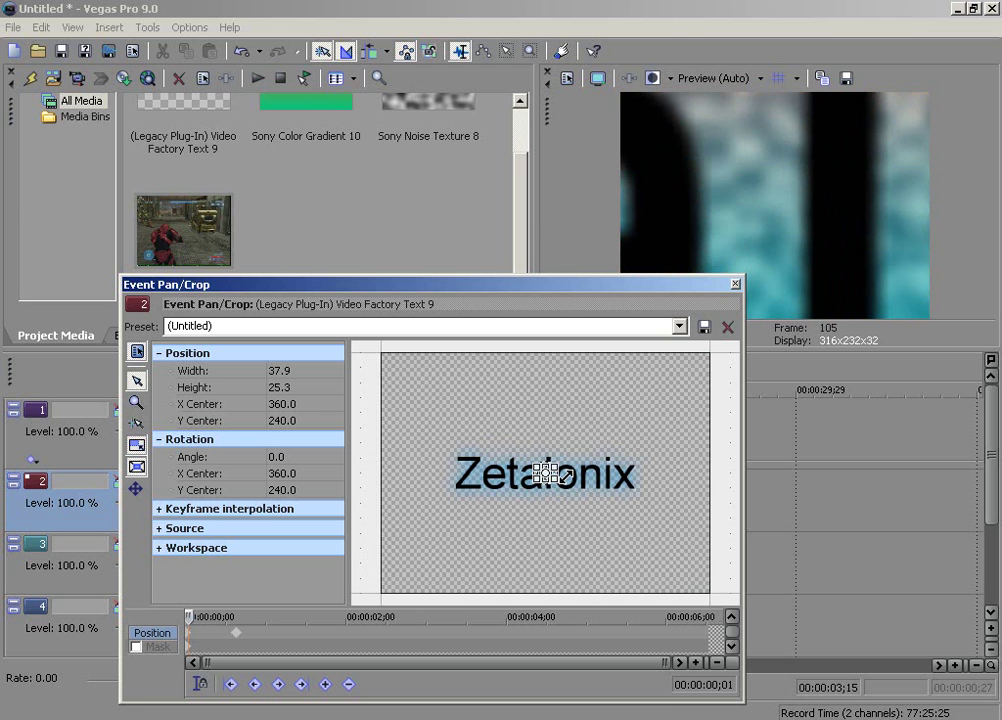
{"action": "scroll", "coordinate": [562, 474], "scroll_direction": "up", "scroll_amount": 4}
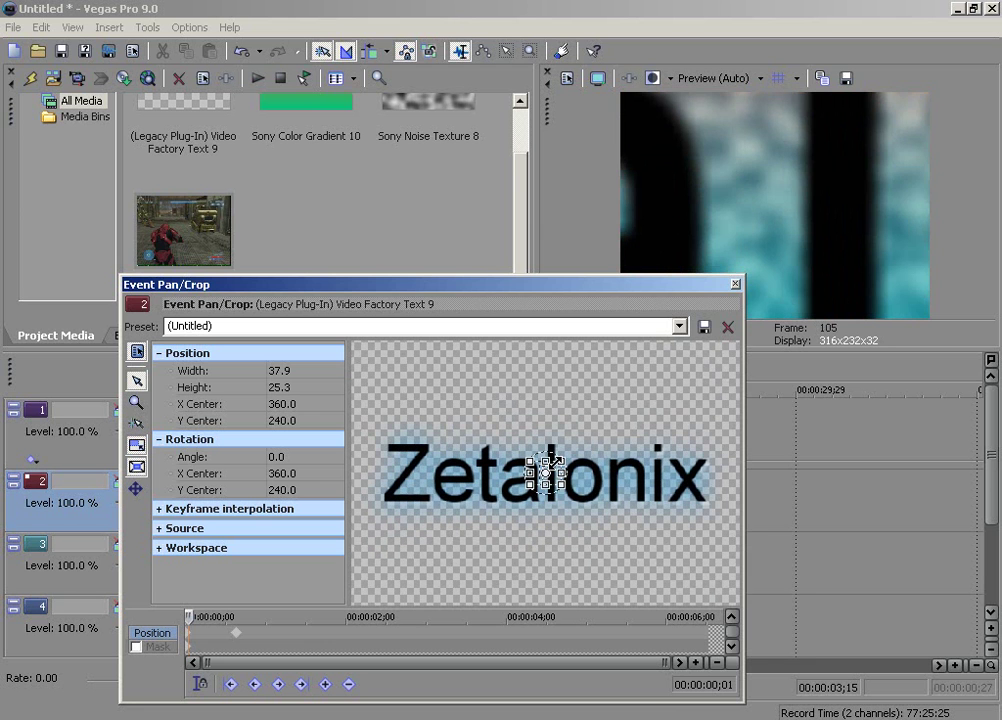
{"action": "scroll", "coordinate": [546, 470], "scroll_direction": "up", "scroll_amount": 5}
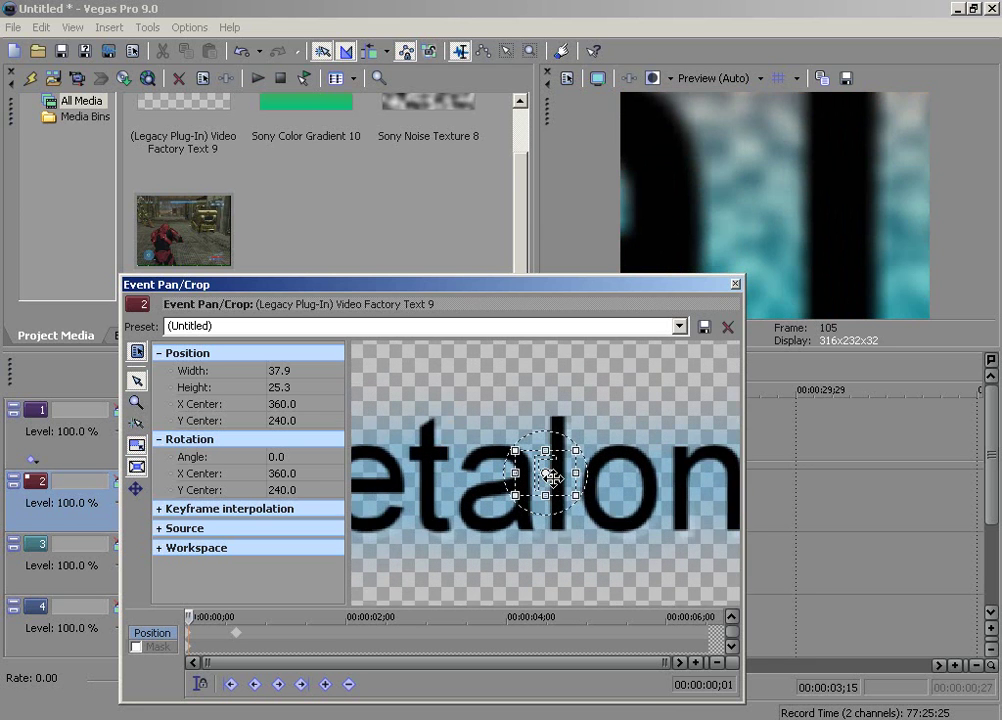
{"action": "left_click_drag", "start_coordinate": [607, 476], "coordinate": [607, 487]}
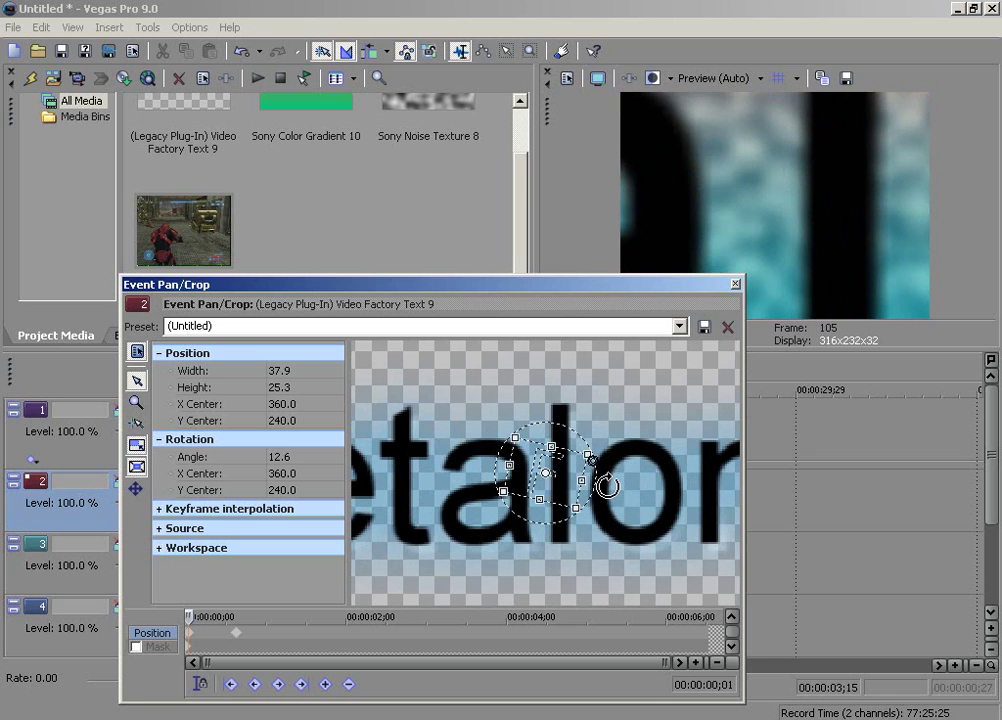
{"action": "key", "text": "Right"}
{"action": "key", "text": "Right"}
{"action": "key", "text": "Right"}
{"action": "key", "text": "Right"}
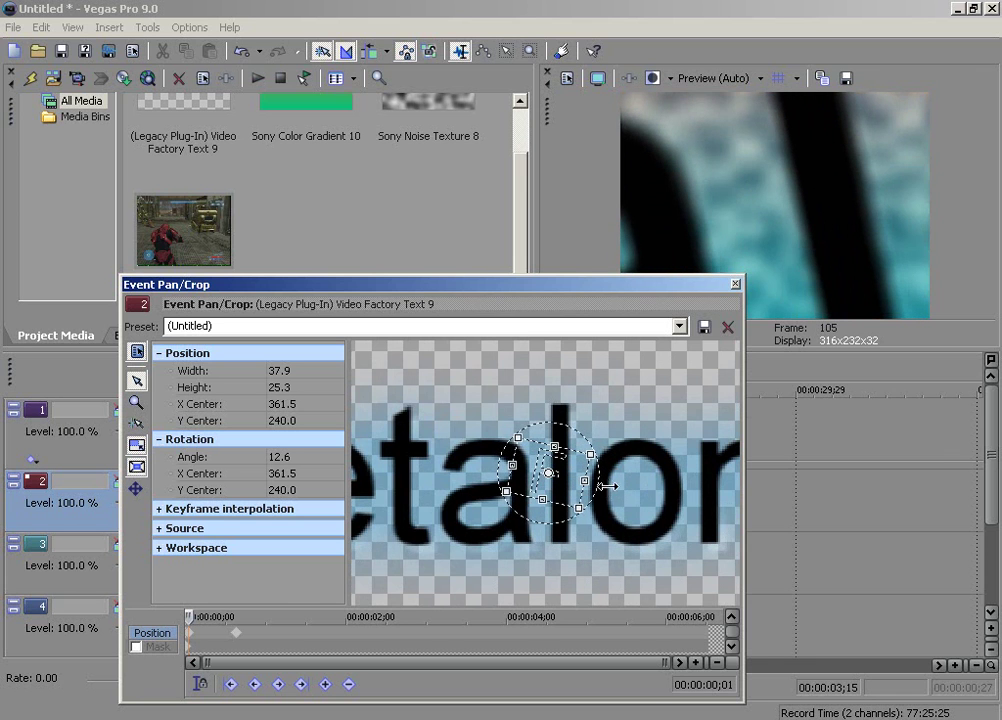
Add a Pan/Crop keyframe at 00:00:00;03 with the text's frame rotated to about -8.7 degrees.
{"action": "key", "text": "Left"}
{"action": "key", "text": "Left"}
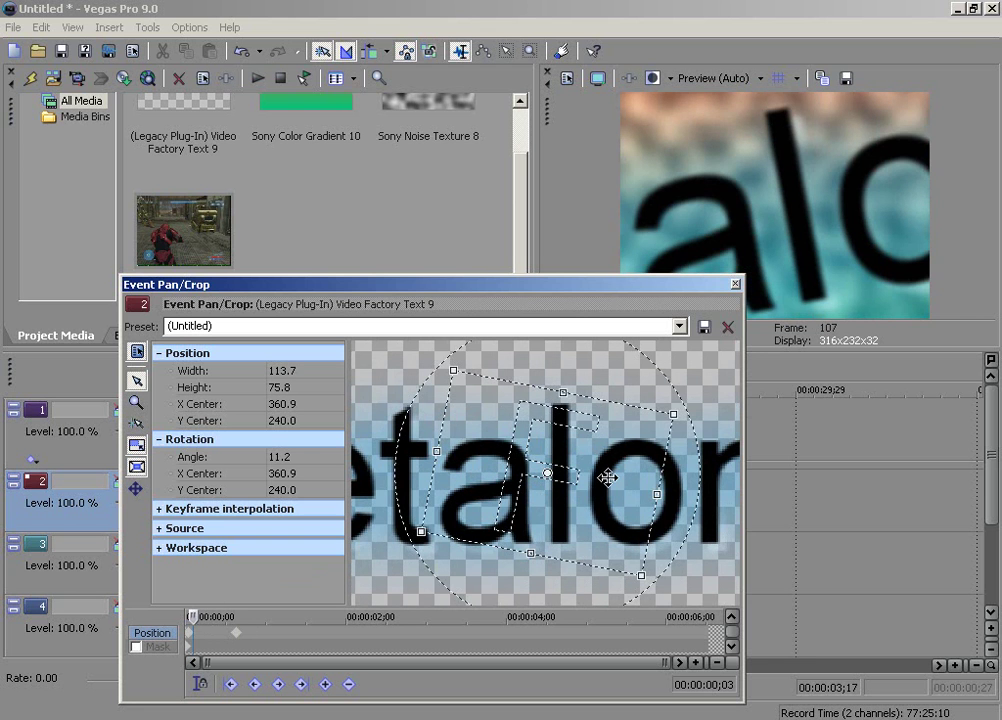
{"action": "left_click_drag", "start_coordinate": [694, 467], "coordinate": [681, 423]}
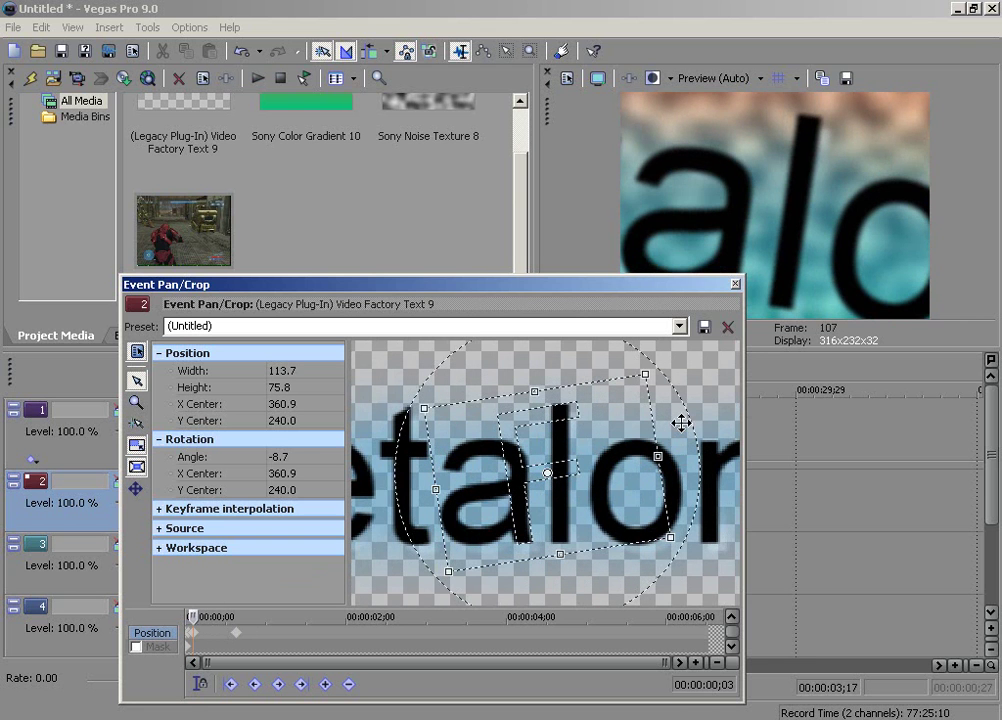
Add a Pan/Crop keyframe at 00:00:00;08 with the text's frame rotated to about 1.7 degrees and its X center at 364.5.
{"action": "left_click", "coordinate": [190, 616]}
{"action": "key", "text": "Right"}
{"action": "key", "text": "Right"}
{"action": "key", "text": "Right"}
{"action": "key", "text": "Right"}
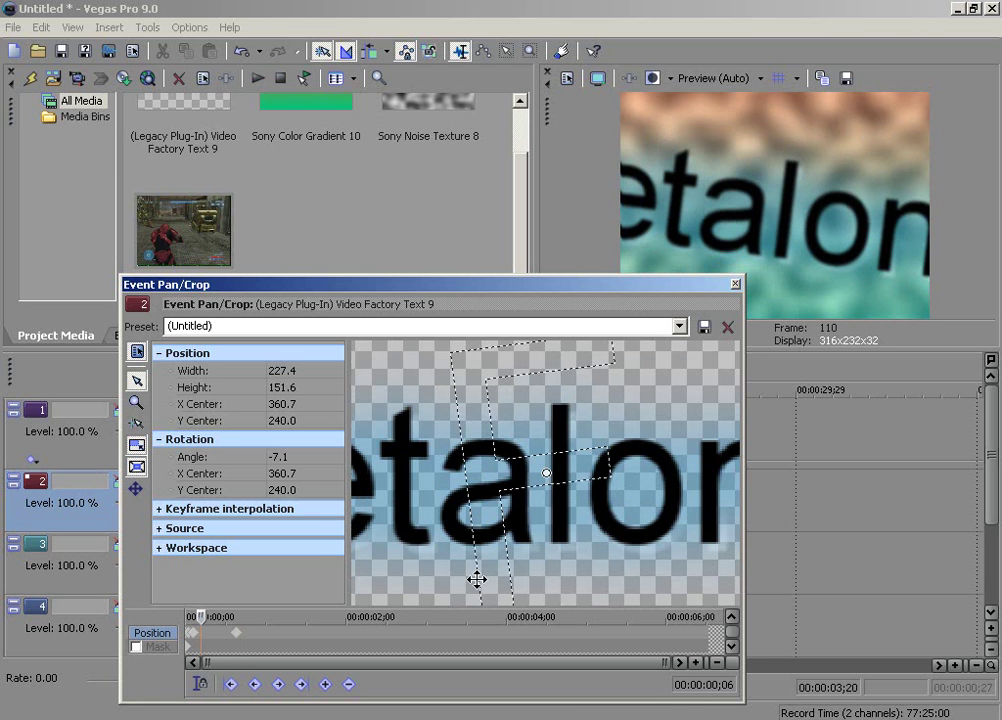
{"action": "key", "text": "Right"}
{"action": "key", "text": "Right"}
{"action": "scroll", "coordinate": [528, 550], "scroll_direction": "down", "scroll_amount": 5}
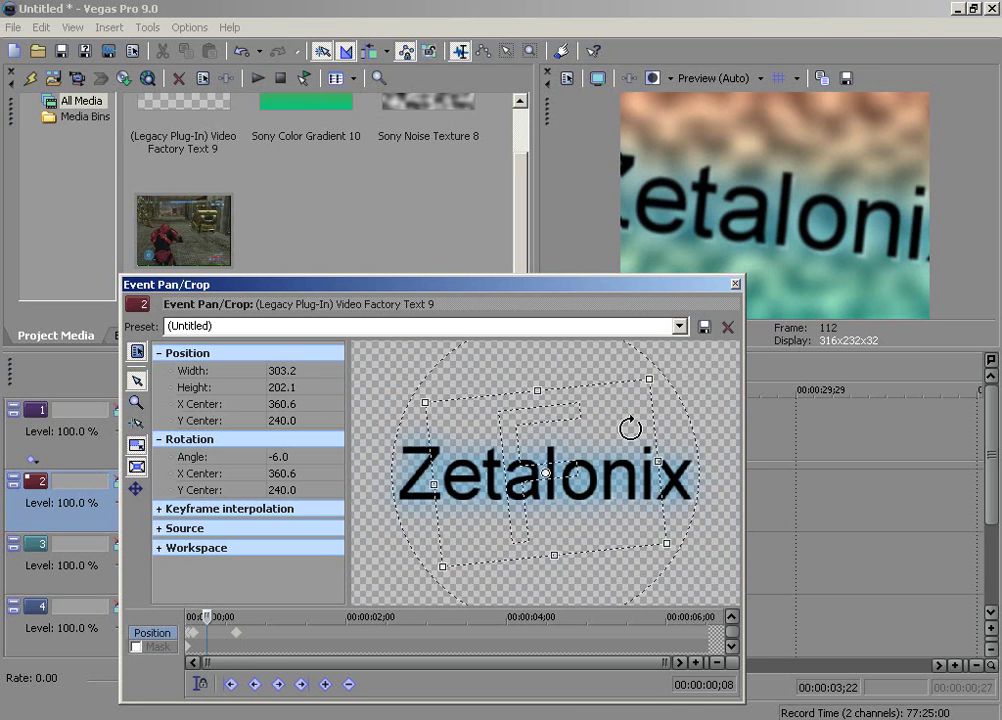
{"action": "left_click_drag", "start_coordinate": [701, 456], "coordinate": [698, 476]}
{"action": "key", "text": "Right"}
{"action": "key", "text": "Right"}
{"action": "key", "text": "Right"}
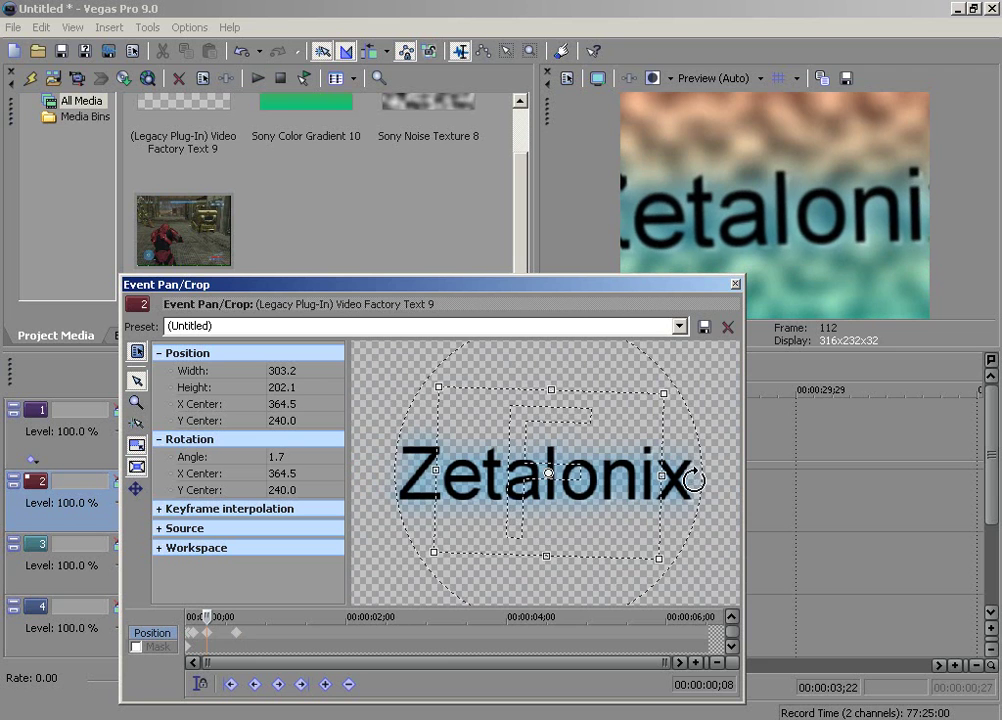
Add a Pan/Crop keyframe at 00:00:00;13 with the text's frame rotated to about -10.5 degrees, and close the Pan/Crop settings.
{"action": "left_click", "coordinate": [201, 616]}
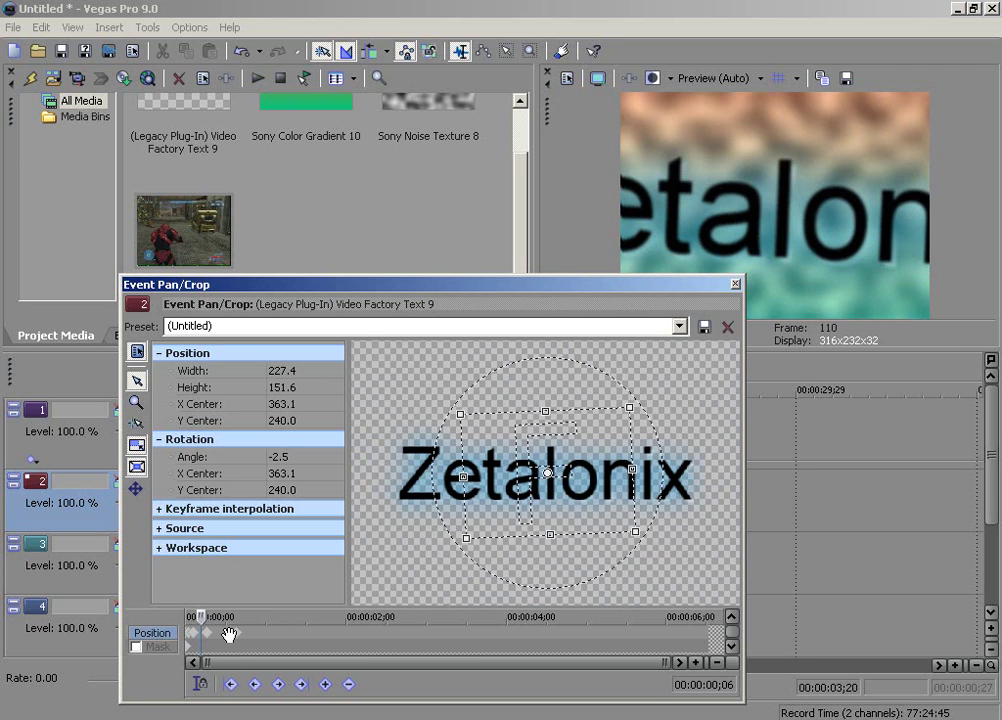
{"action": "left_click", "coordinate": [220, 632]}
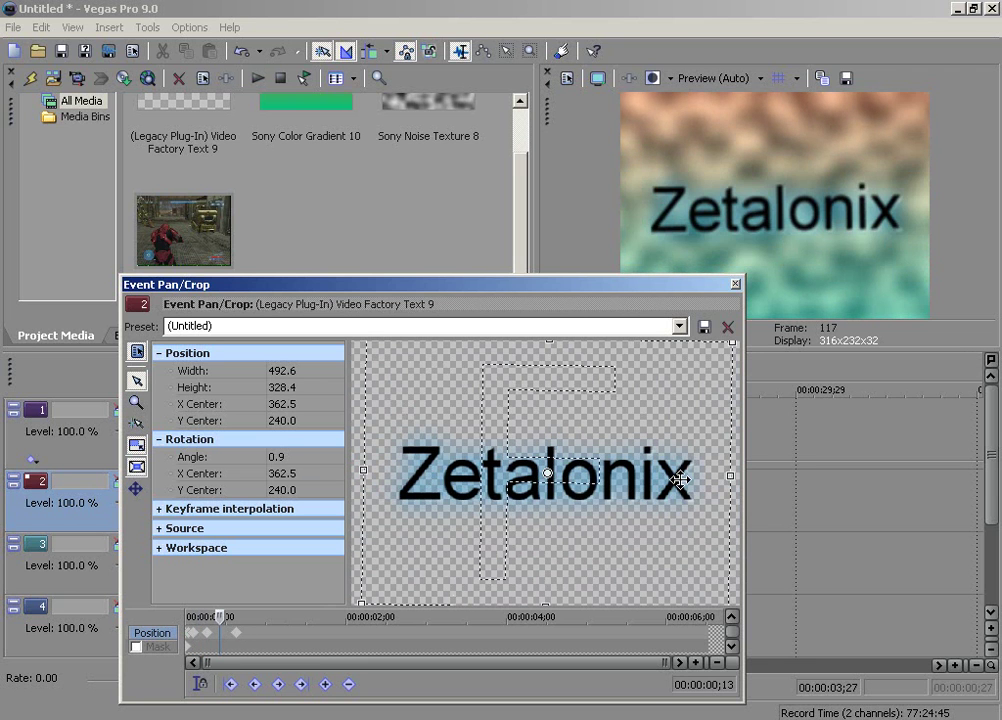
{"action": "left_click_drag", "start_coordinate": [738, 403], "coordinate": [720, 432]}
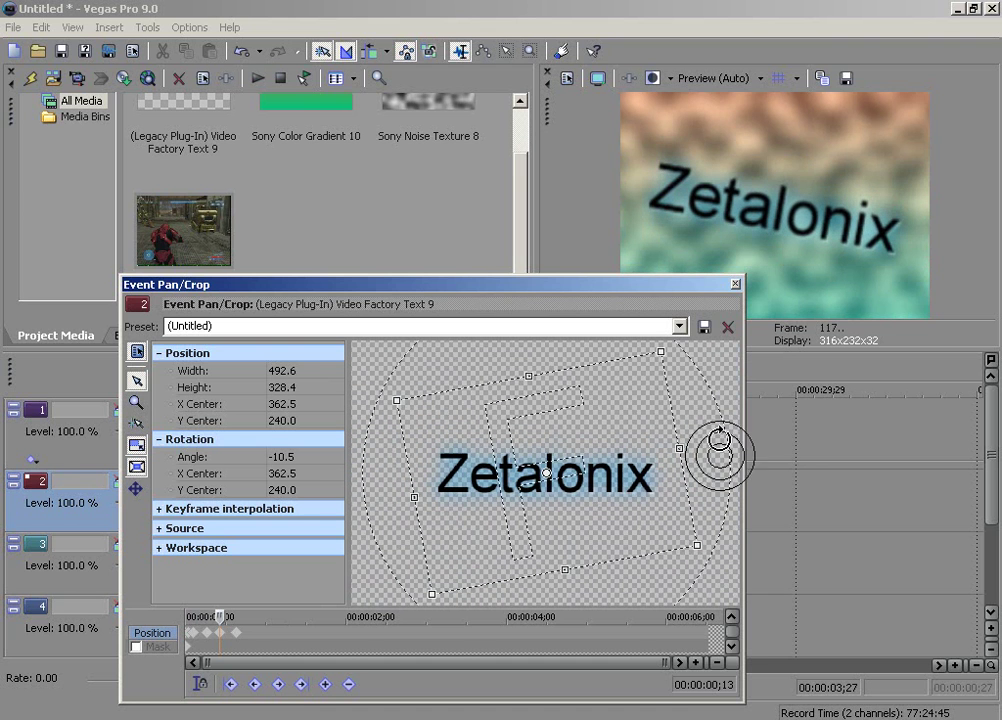
{"action": "left_click", "coordinate": [236, 632]}
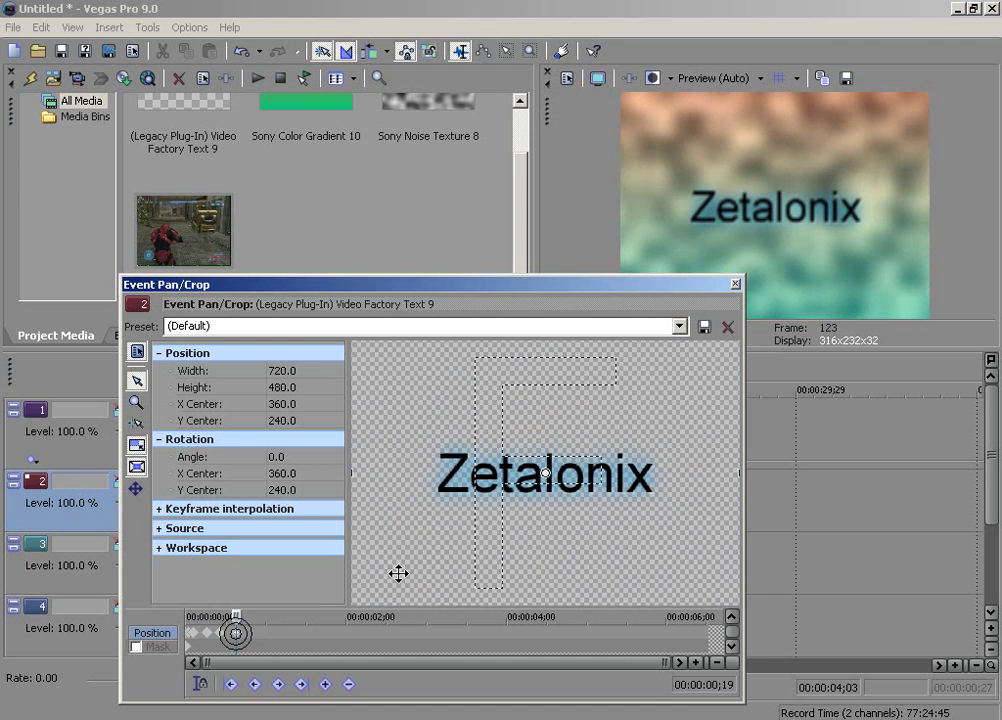
{"action": "right_click", "coordinate": [508, 504]}
{"action": "left_click", "coordinate": [520, 511]}
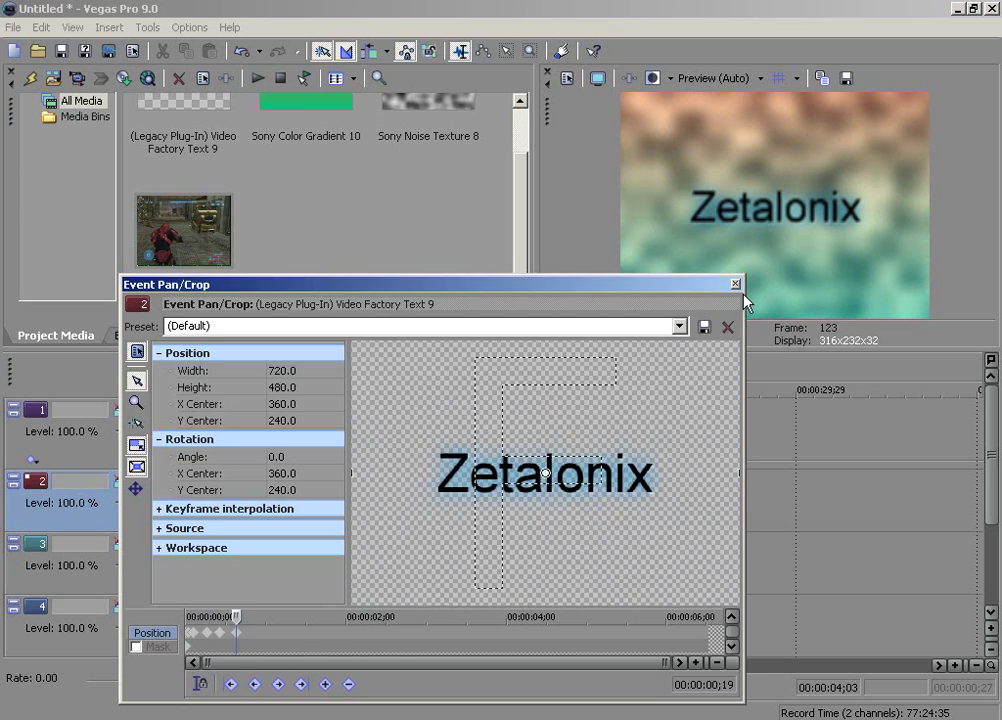
{"action": "left_click", "coordinate": [735, 284]}
Preview the shaking zoom-out of the Zetalonix text from 00:00:03;14 to 00:00:04;09.
{"action": "left_click", "coordinate": [318, 494]}
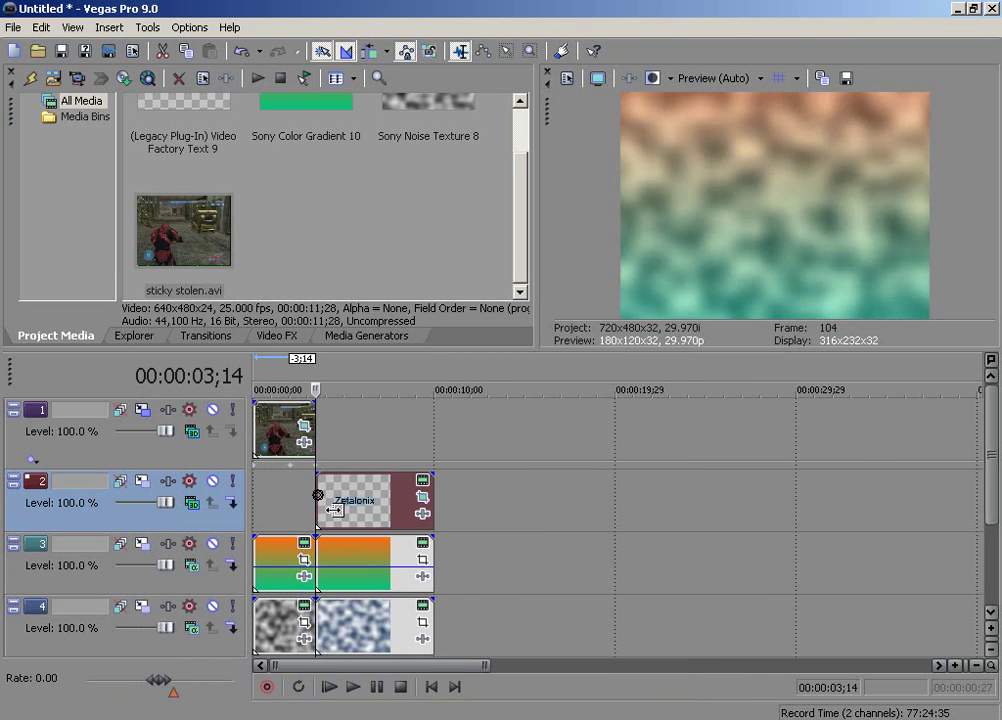
{"action": "key", "text": "Right"}
{"action": "key", "text": "Right"}
{"action": "key", "text": "Right"}
{"action": "key", "text": "Right"}
{"action": "key", "text": "Right"}
{"action": "key", "text": "Right"}
{"action": "key", "text": "Right"}
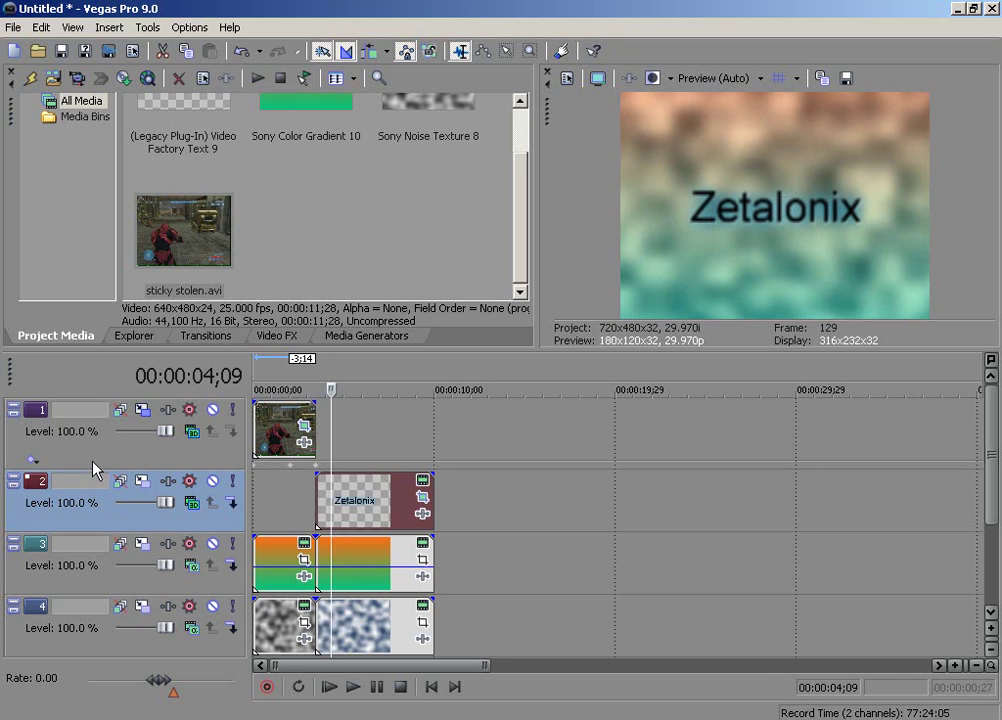
Add a Track Motion keyframe for track 2 at 00:00:04;08 that holds the text's default position.
{"action": "left_click", "coordinate": [145, 486]}
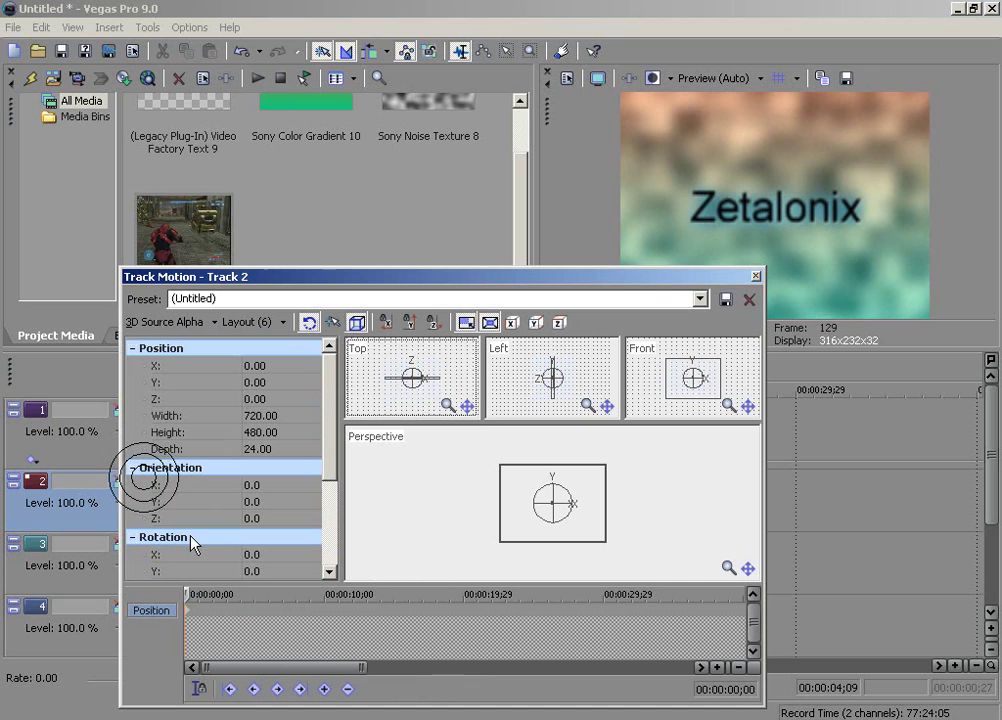
{"action": "mouse_move", "coordinate": [248, 630]}
{"action": "left_mouse_down"}
{"action": "mouse_move", "coordinate": [224, 624]}
{"action": "mouse_move", "coordinate": [262, 622]}
{"action": "left_mouse_up"}
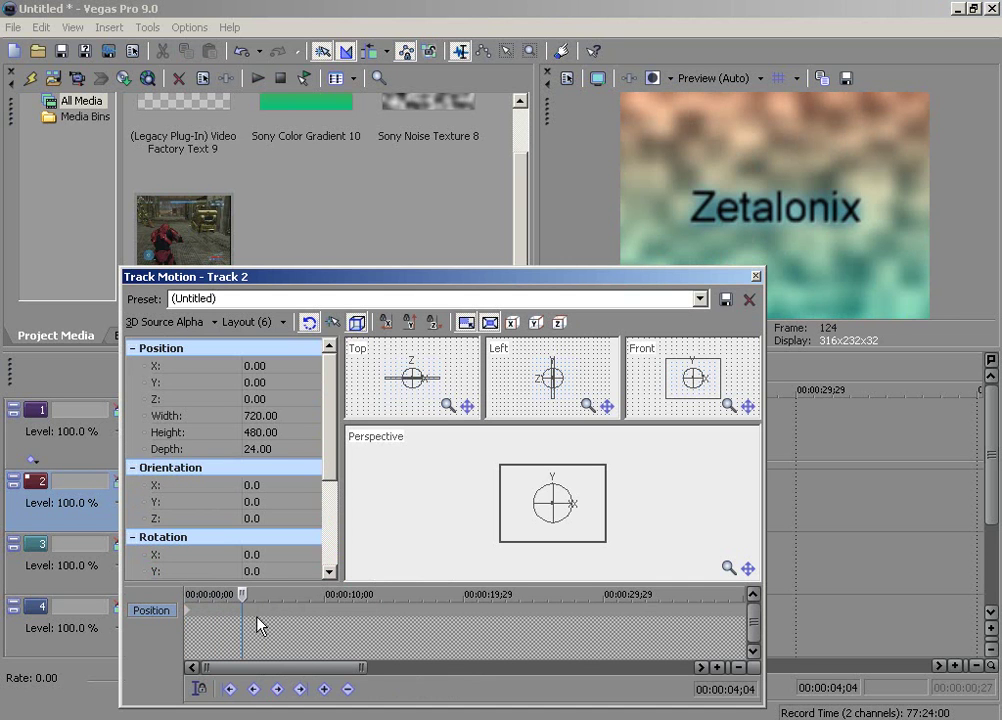
{"action": "left_click", "coordinate": [249, 620]}
{"action": "left_click_drag", "start_coordinate": [246, 622], "coordinate": [257, 618]}
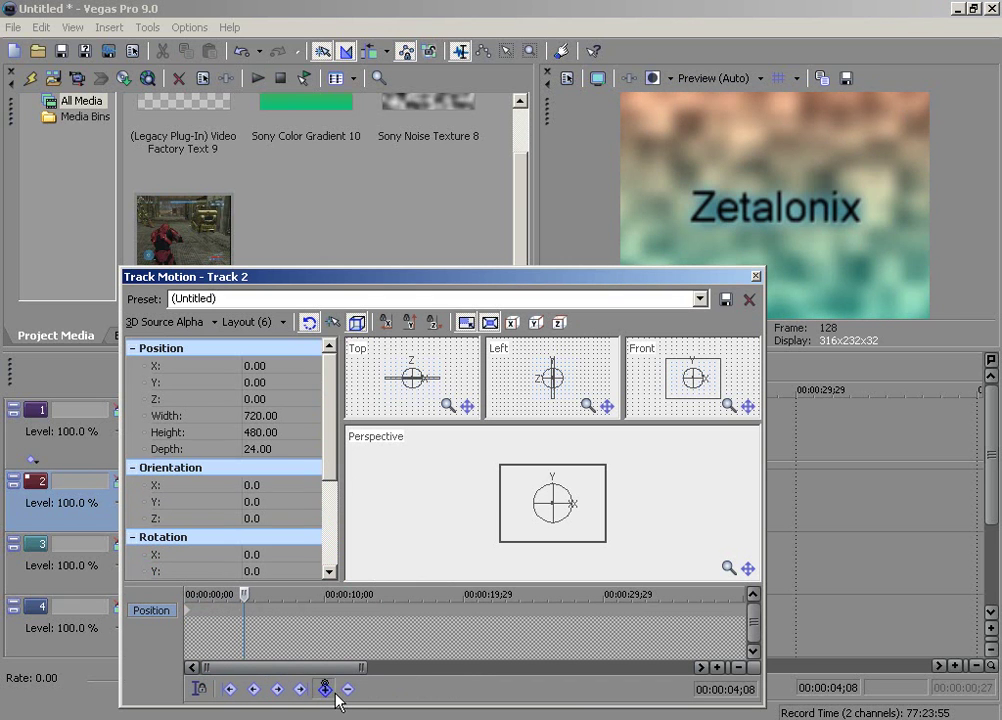
{"action": "left_click", "coordinate": [326, 689]}
Try tilting track 2 to a Z orientation of about -4.4 at 00:00:04;29 in Track Motion.
{"action": "left_click", "coordinate": [264, 621]}
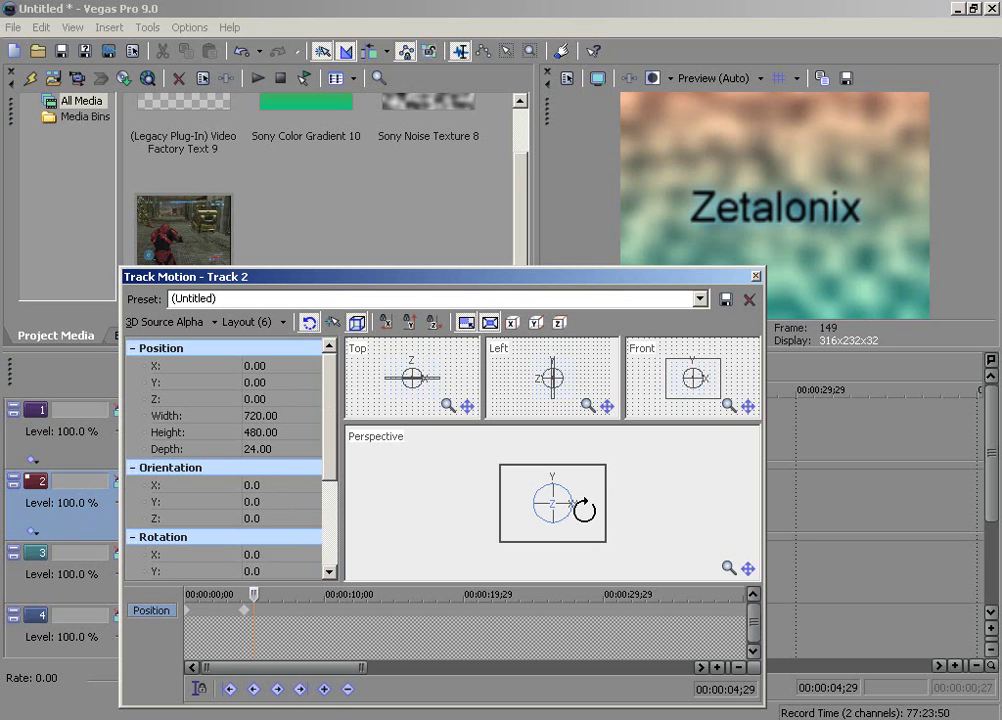
{"action": "left_click_drag", "start_coordinate": [583, 509], "coordinate": [642, 215]}
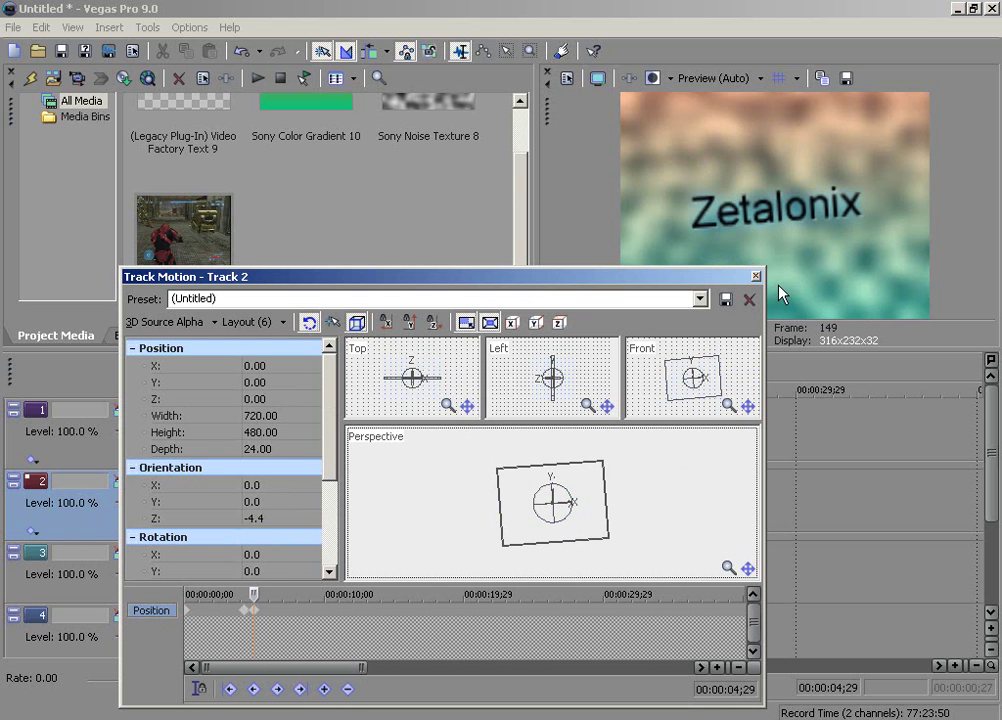
{"action": "left_click", "coordinate": [756, 276]}
Step through the text animation from 00:00:03;16 to 00:00:05;09 to check the tilt on track 2.
{"action": "left_click", "coordinate": [313, 510]}
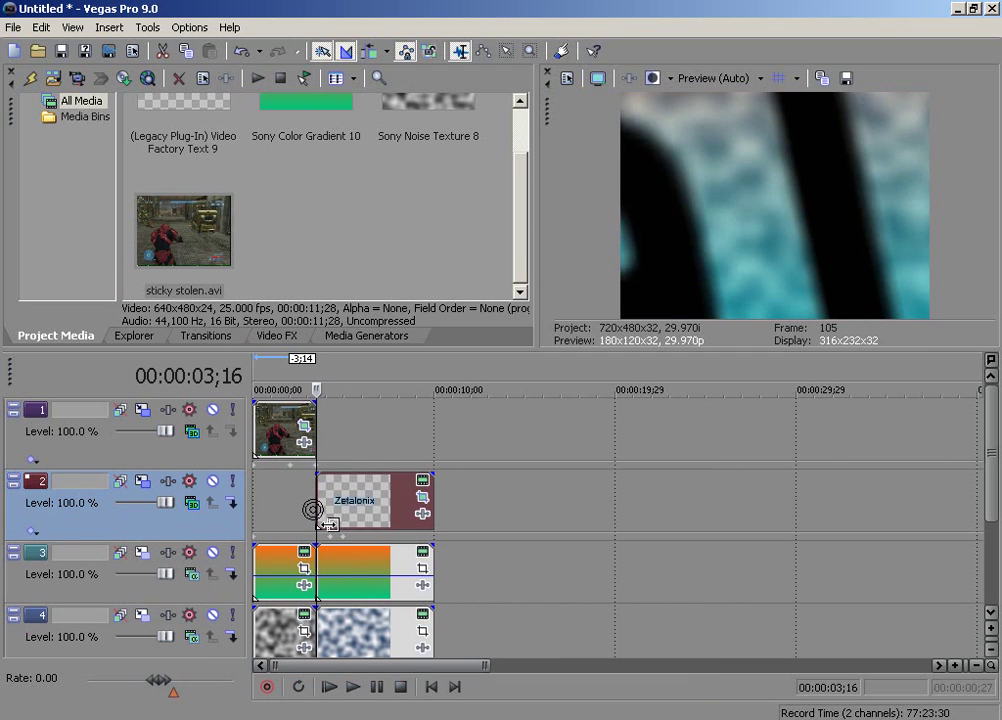
{"action": "key", "text": "Right"}
{"action": "key", "text": "Right"}
{"action": "key", "text": "Right"}
{"action": "key", "text": "Right"}
{"action": "key", "text": "Right"}
{"action": "key", "text": "Right"}
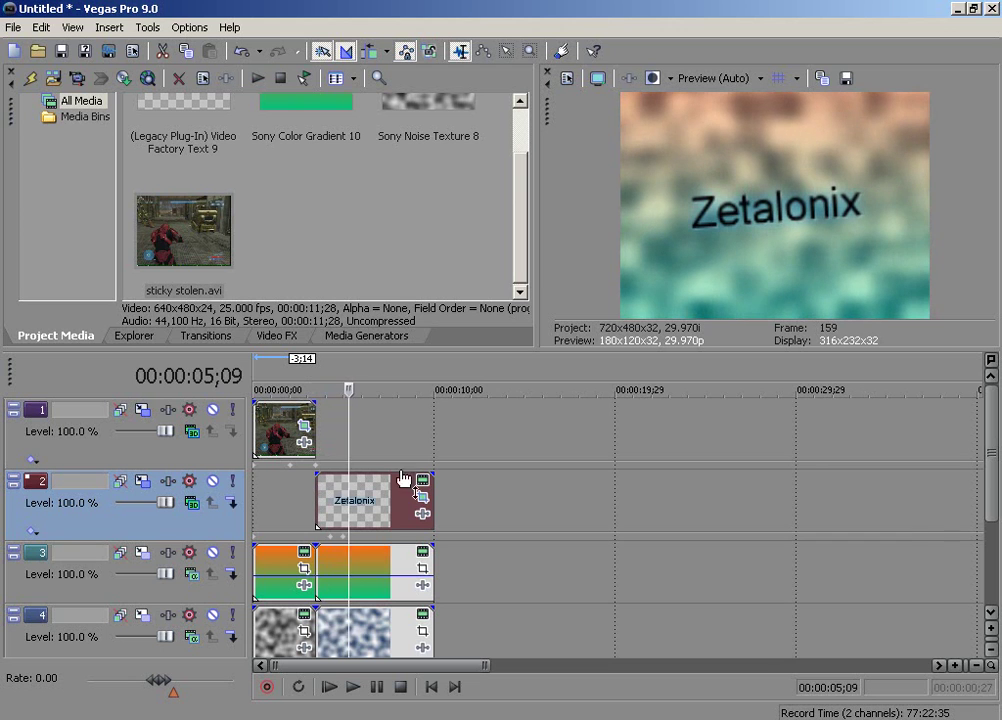
Delete track 2's Track Motion keyframe at 00:00:04;29.
{"action": "left_click", "coordinate": [142, 481]}
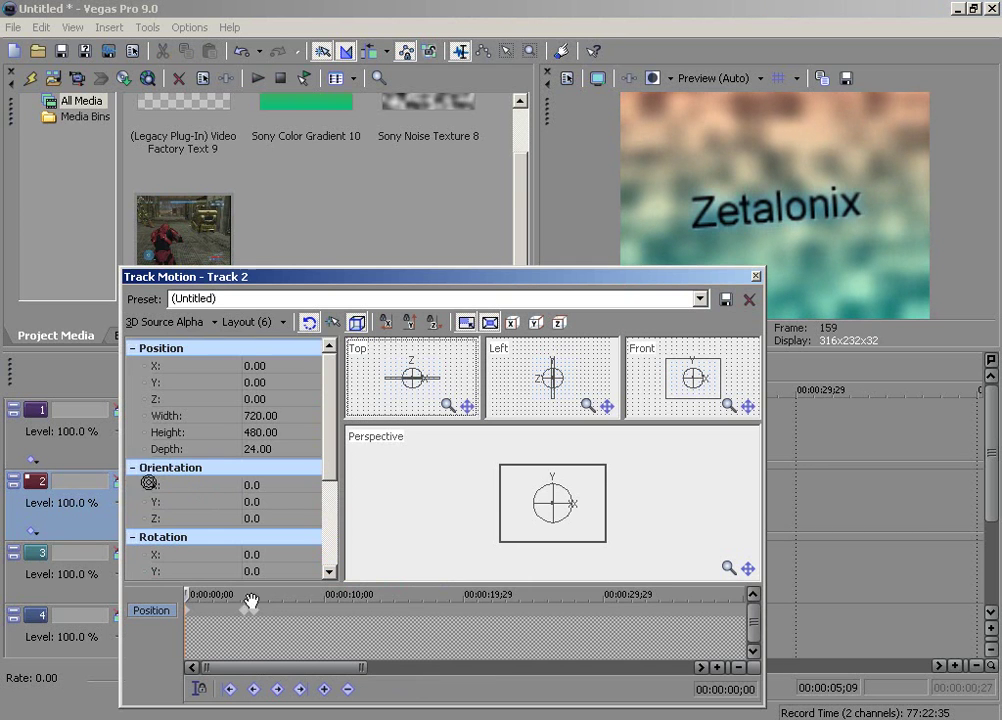
{"action": "left_click", "coordinate": [256, 611]}
{"action": "right_click", "coordinate": [256, 610]}
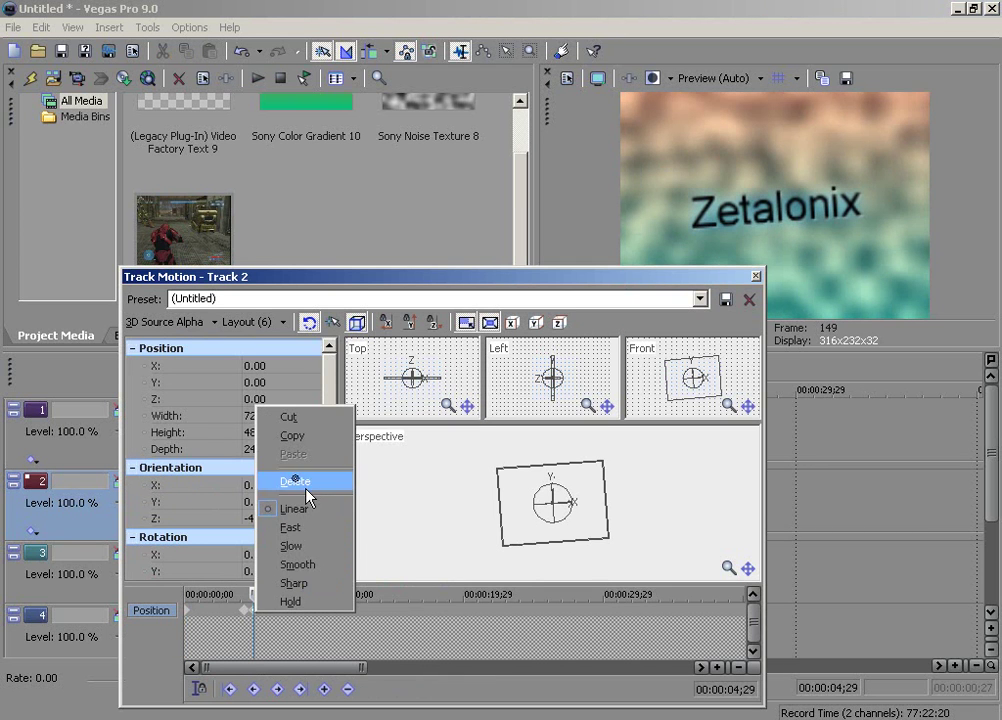
{"action": "left_click", "coordinate": [300, 484]}
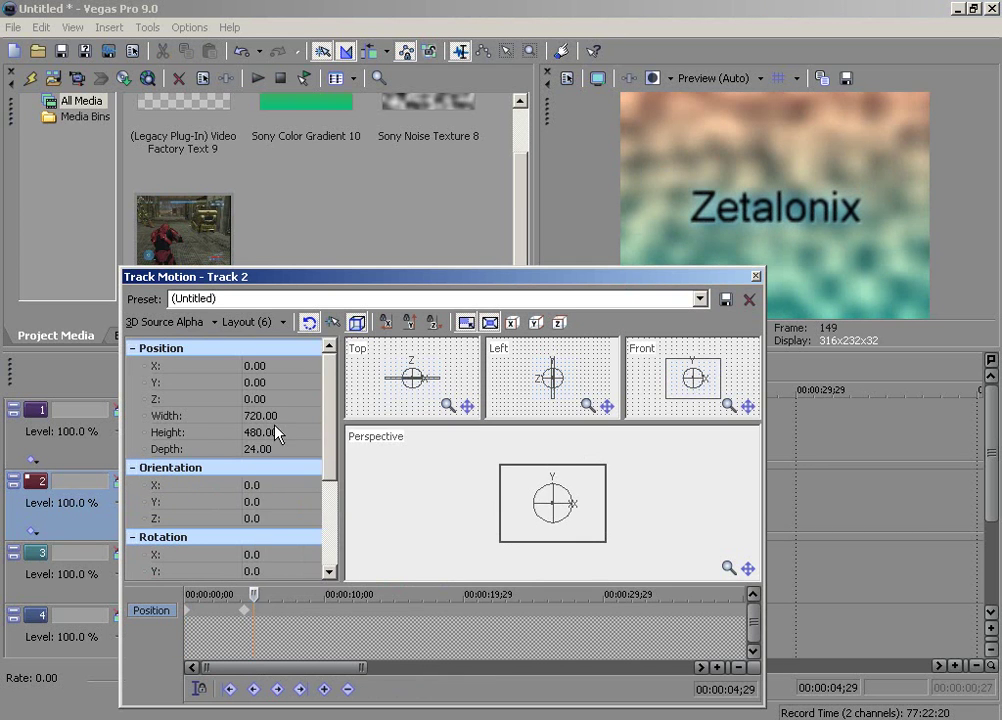
Set track 2's X orientation to 360 at 00:00:04;29 in Track Motion and close the settings.
{"action": "left_click", "coordinate": [259, 517]}
{"action": "left_click", "coordinate": [256, 485]}
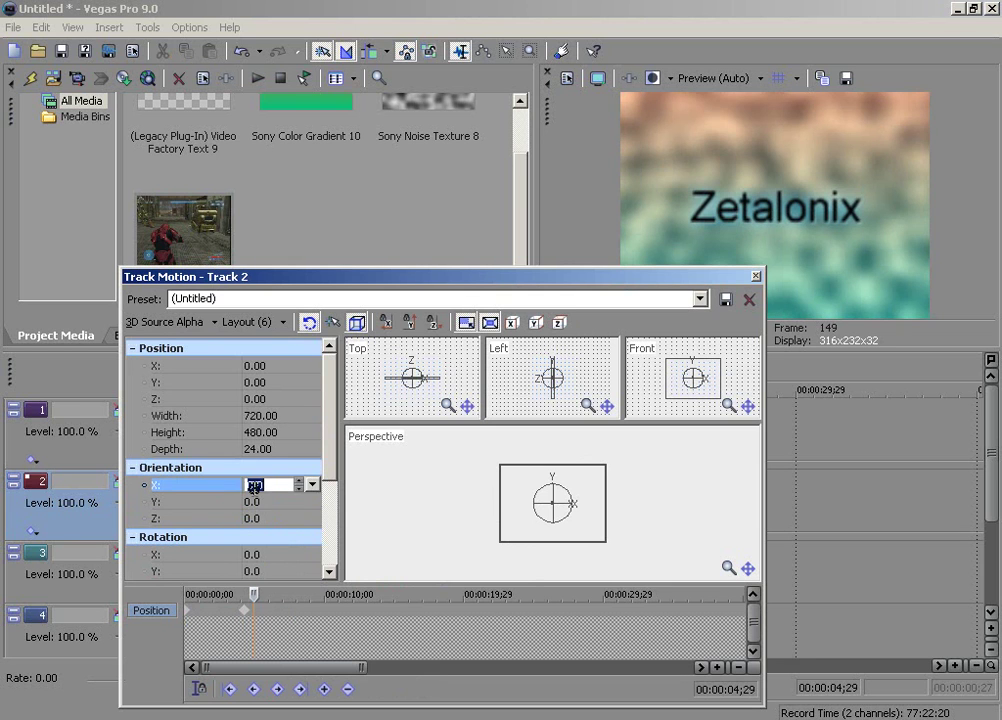
{"action": "left_click", "coordinate": [313, 486]}
{"action": "left_click_drag", "start_coordinate": [287, 508], "coordinate": [365, 512]}
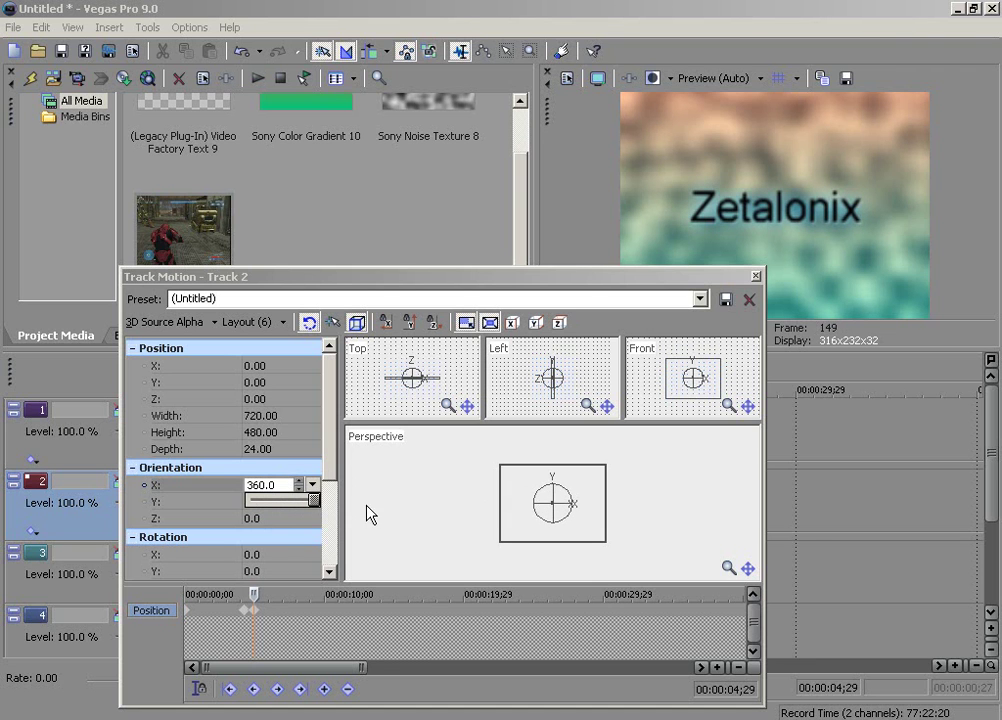
{"action": "left_click", "coordinate": [755, 276]}
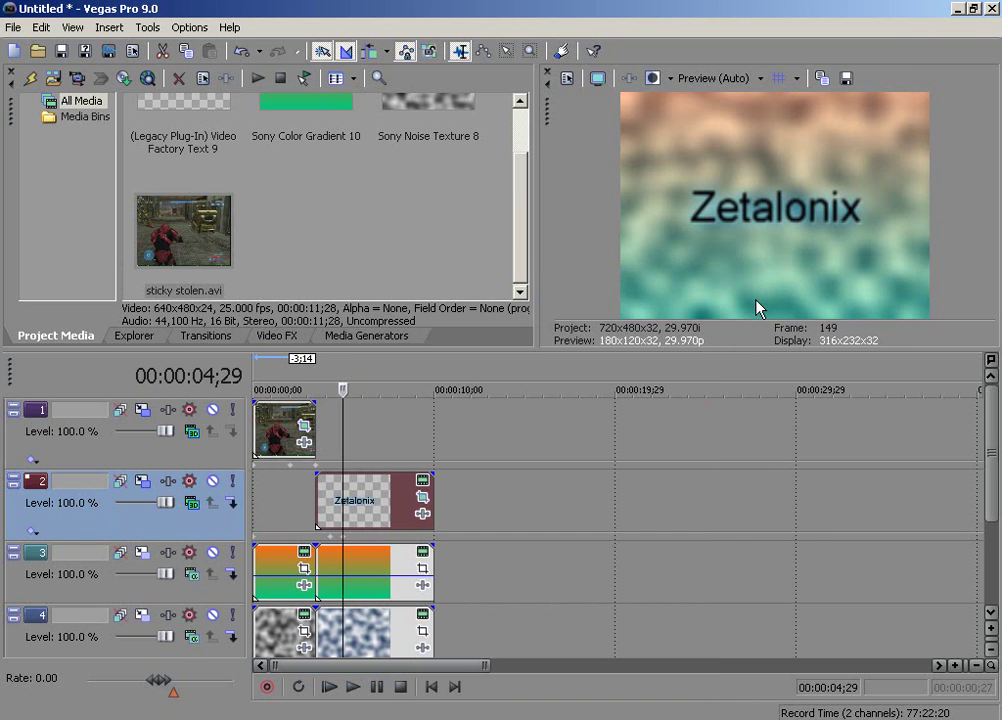
Split the Zetalonix text on track 2 at 00:00:04;29 and delete the part after it.
{"action": "right_click", "coordinate": [376, 504]}
{"action": "left_click", "coordinate": [436, 284]}
Step backward through the text's X-axis flip from 00:00:04;28 to 00:00:04;06 to examine the motion.
{"action": "key", "text": "Left"}
{"action": "key", "text": "Left"}
{"action": "key", "text": "Left"}
{"action": "key", "text": "Left"}
{"action": "key", "text": "Left"}
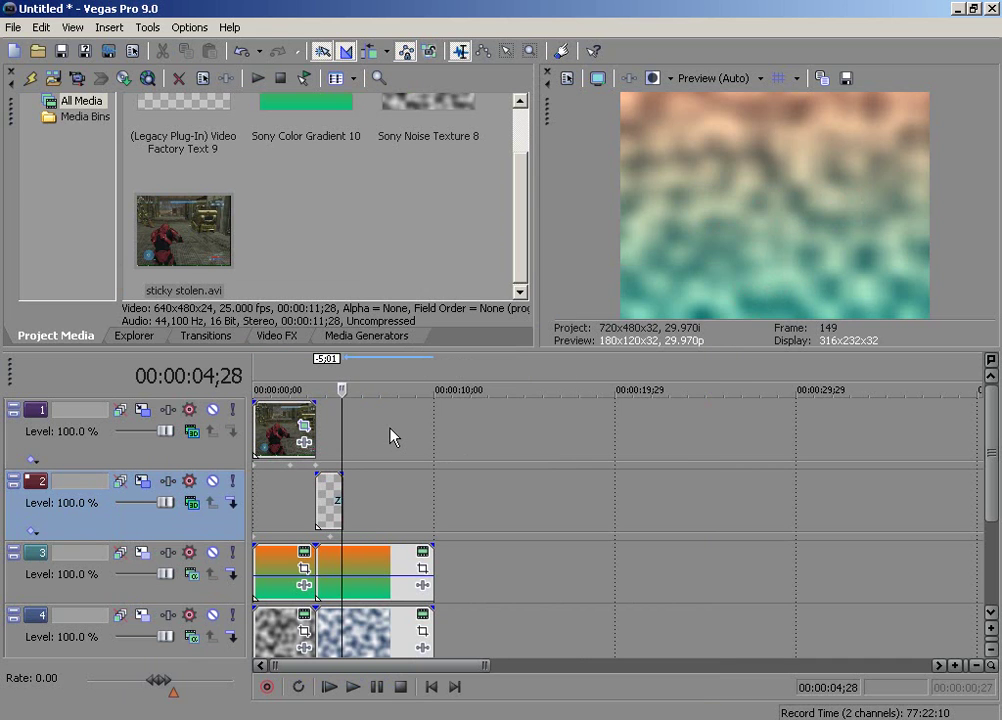
{"action": "key", "text": "Left"}
{"action": "key", "text": "Left"}
{"action": "key", "text": "Left"}
{"action": "key", "text": "Left"}
{"action": "key", "text": "Left"}
{"action": "key", "text": "Left"}
{"action": "key", "text": "Left"}
{"action": "key", "text": "Left"}
{"action": "key", "text": "Left"}
{"action": "key", "text": "Left"}
{"action": "key", "text": "Left"}
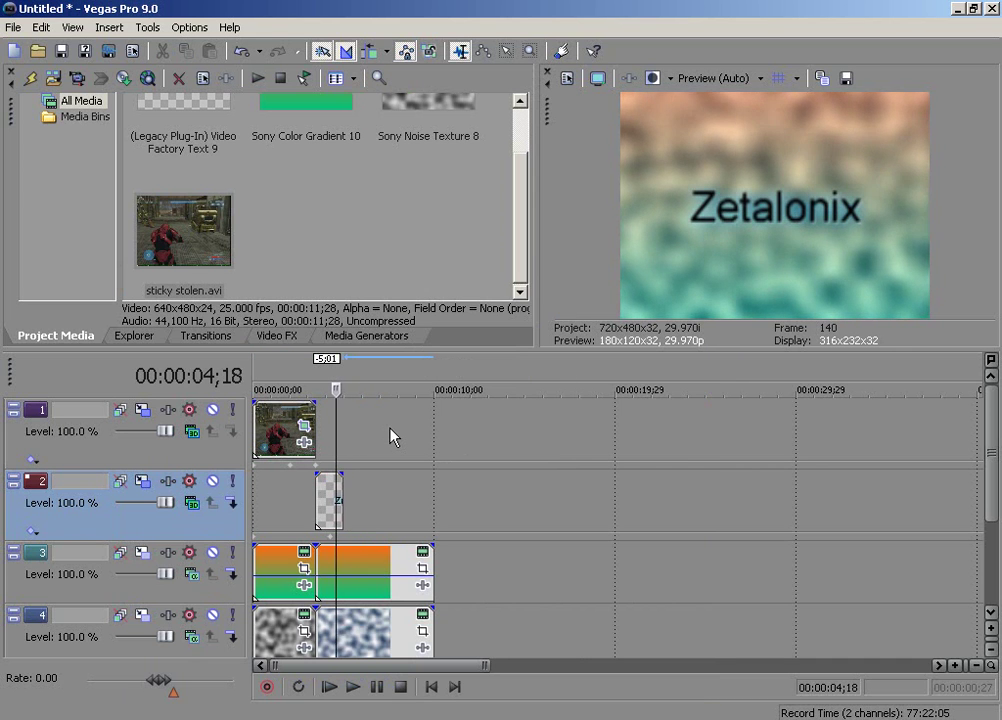
{"action": "key", "text": "Left"}
{"action": "key", "text": "Left"}
{"action": "key", "text": "Left"}
{"action": "key", "text": "Left"}
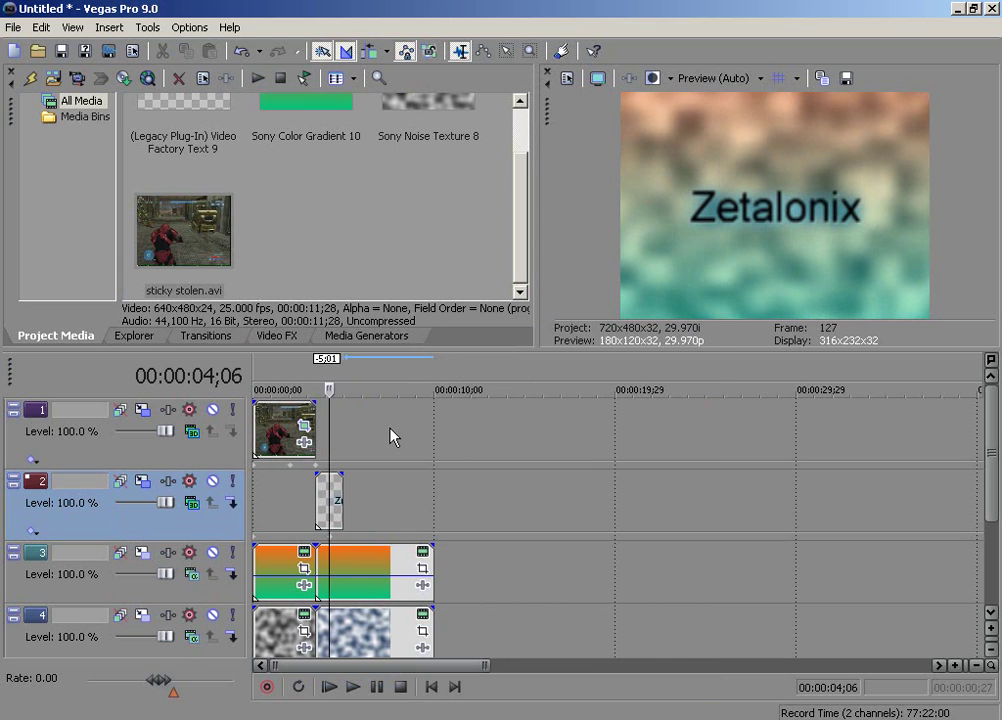
Undo the deletion and the split of the Zetalonix text on track 2.
{"action": "key", "text": "Left"}
{"action": "key", "text": "ctrl+z"}
{"action": "key", "text": "ctrl+z"}
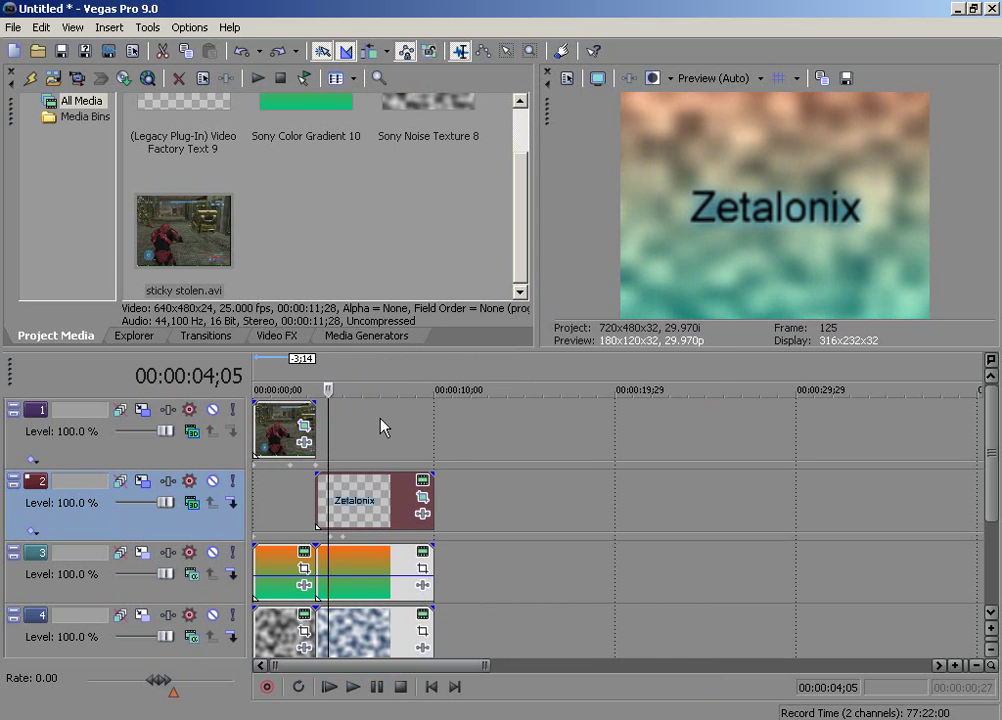
Play the restored text on track 2 and step through the frames up to about 00:00:05;25.
{"action": "key", "text": "space"}
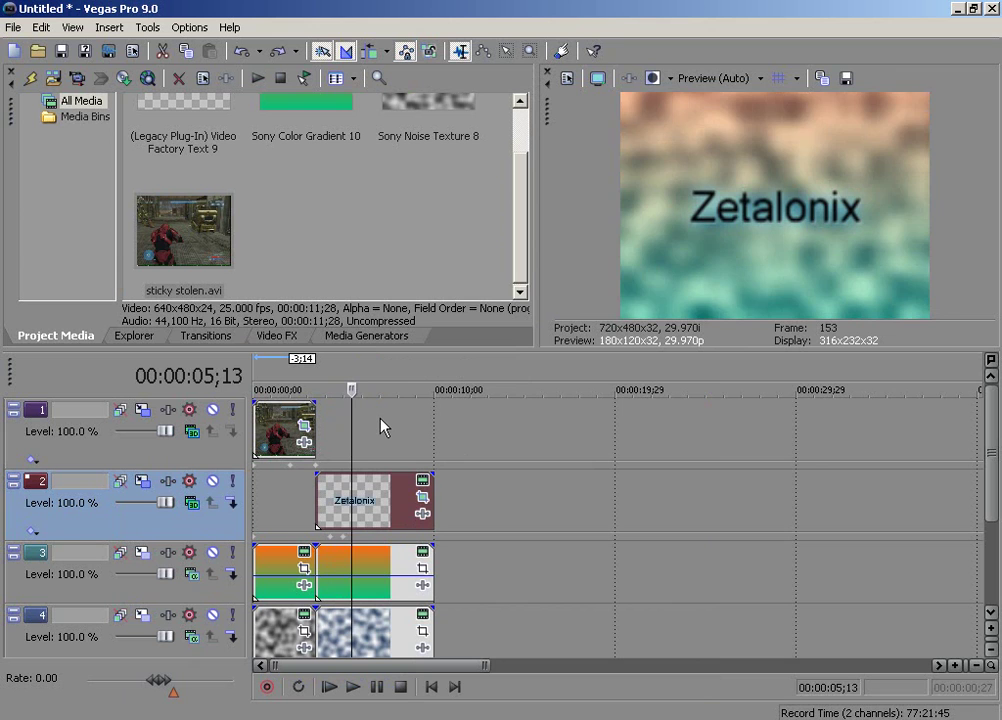
{"action": "key", "text": "Right"}
{"action": "key", "text": "Right"}
{"action": "key", "text": "Right"}
{"action": "key", "text": "Right"}
{"action": "key", "text": "Right"}
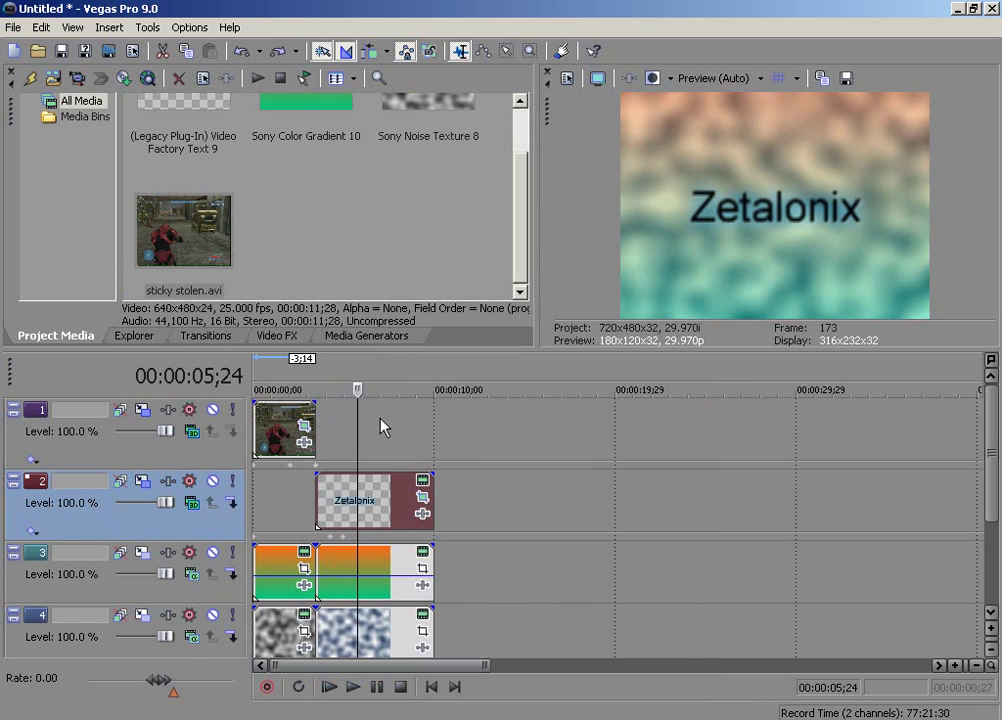
{"action": "key", "text": "Left"}
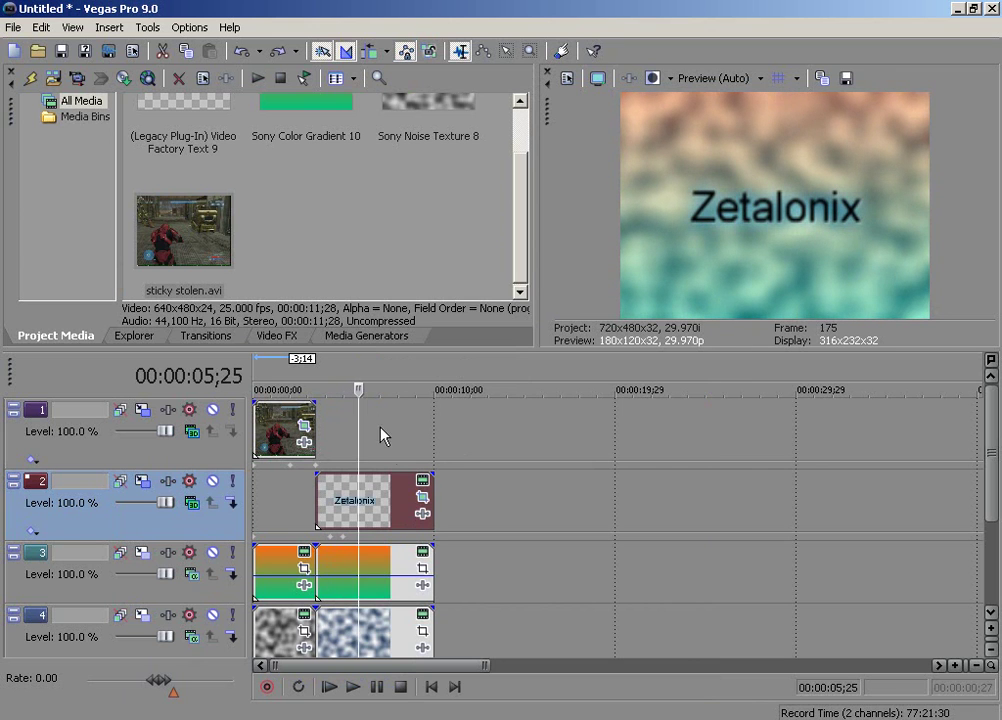
Try rotating track 2 about its Y axis at the 00:00:04;29 Track Motion keyframe and close the settings.
{"action": "left_click", "coordinate": [324, 492]}
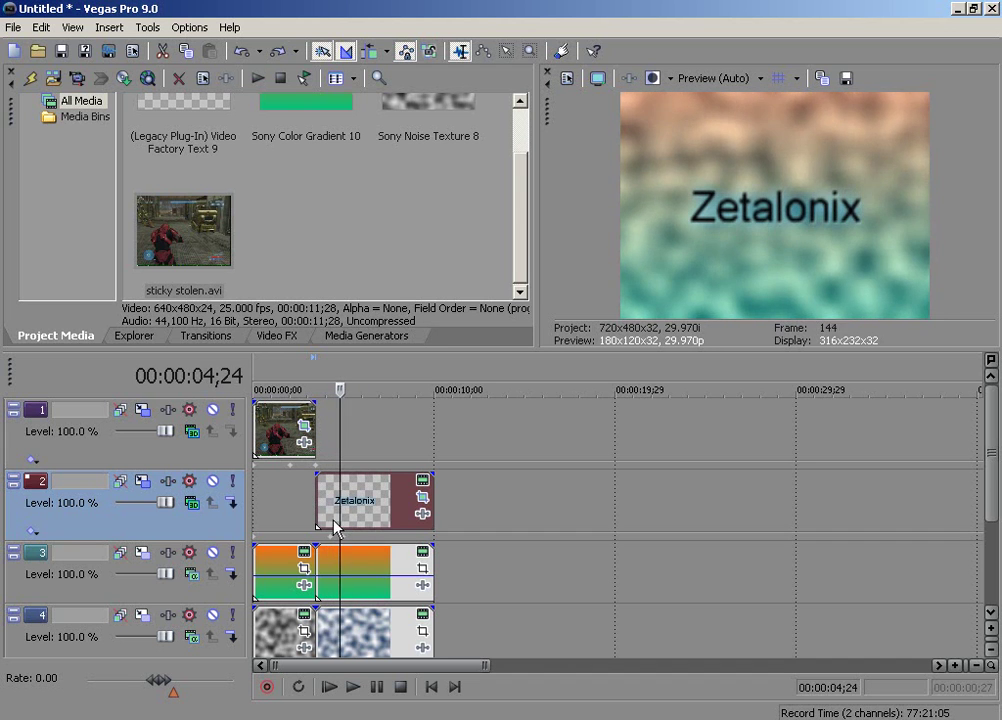
{"action": "left_click", "coordinate": [121, 482]}
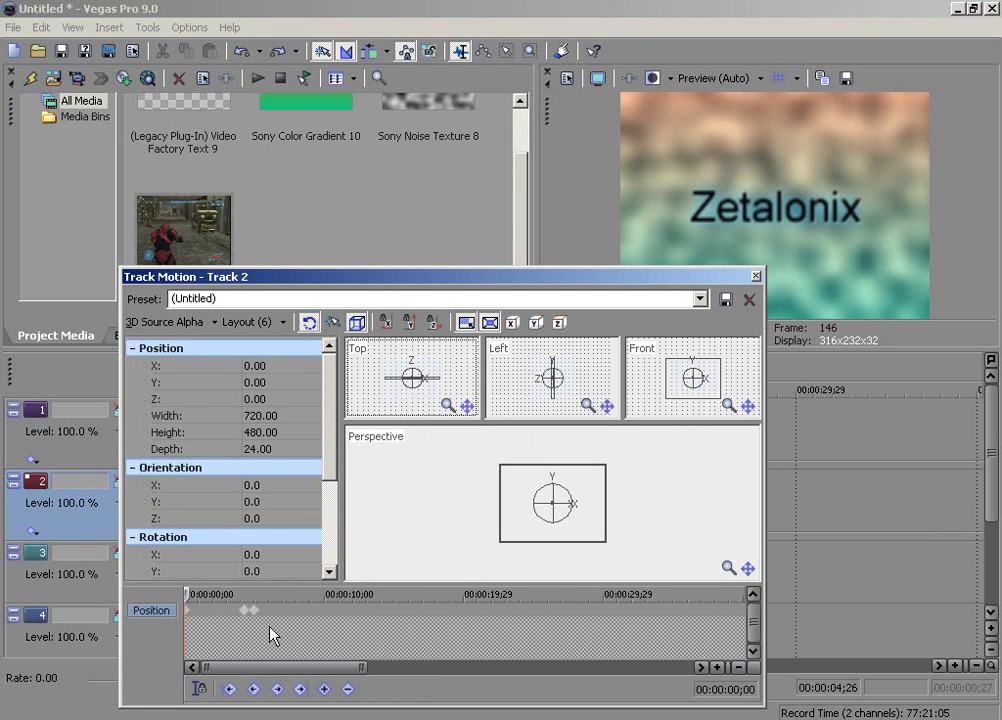
{"action": "left_click", "coordinate": [255, 610]}
{"action": "key", "text": "Left"}
{"action": "key", "text": "Left"}
{"action": "key", "text": "Left"}
{"action": "key", "text": "Left"}
{"action": "key", "text": "Left"}
{"action": "key", "text": "Left"}
{"action": "key", "text": "Left"}
{"action": "key", "text": "Left"}
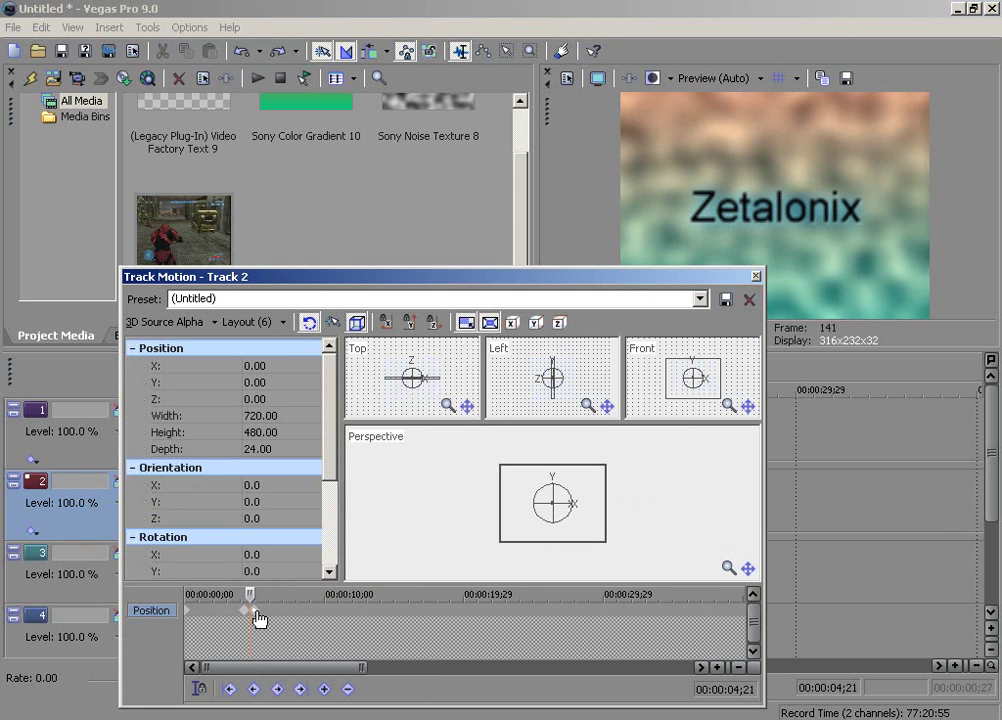
{"action": "key", "text": "Right"}
{"action": "key", "text": "Right"}
{"action": "key", "text": "Right"}
{"action": "key", "text": "Right"}
{"action": "key", "text": "Right"}
{"action": "key", "text": "Right"}
{"action": "key", "text": "Right"}
{"action": "key", "text": "Right"}
{"action": "left_click_drag", "start_coordinate": [263, 619], "coordinate": [268, 623]}
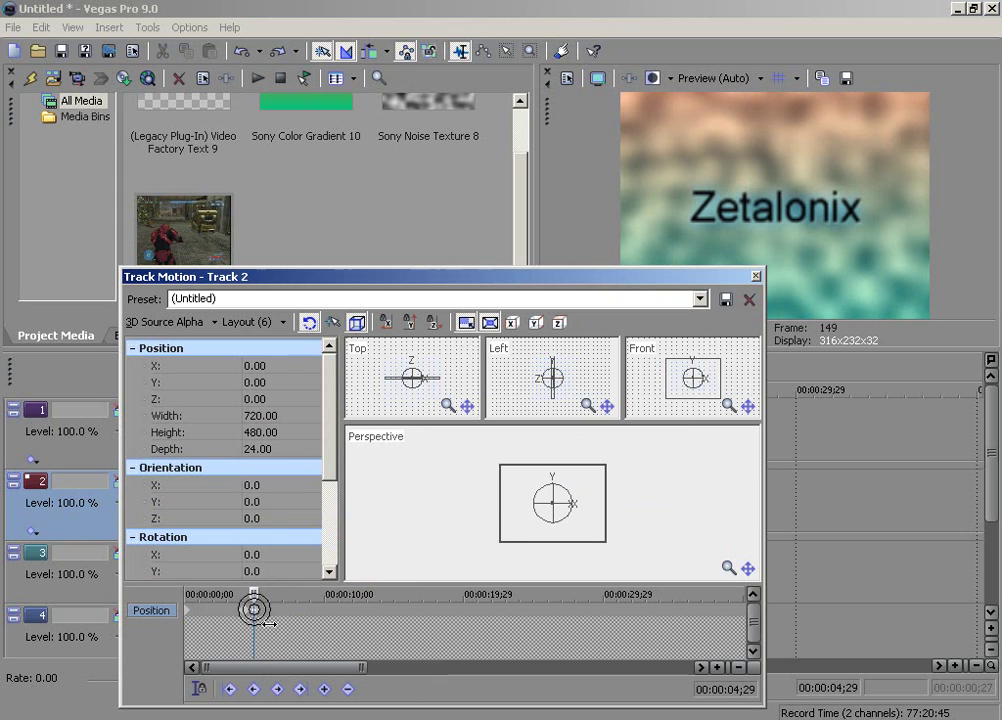
{"action": "left_click", "coordinate": [300, 502]}
{"action": "left_click", "coordinate": [312, 501]}
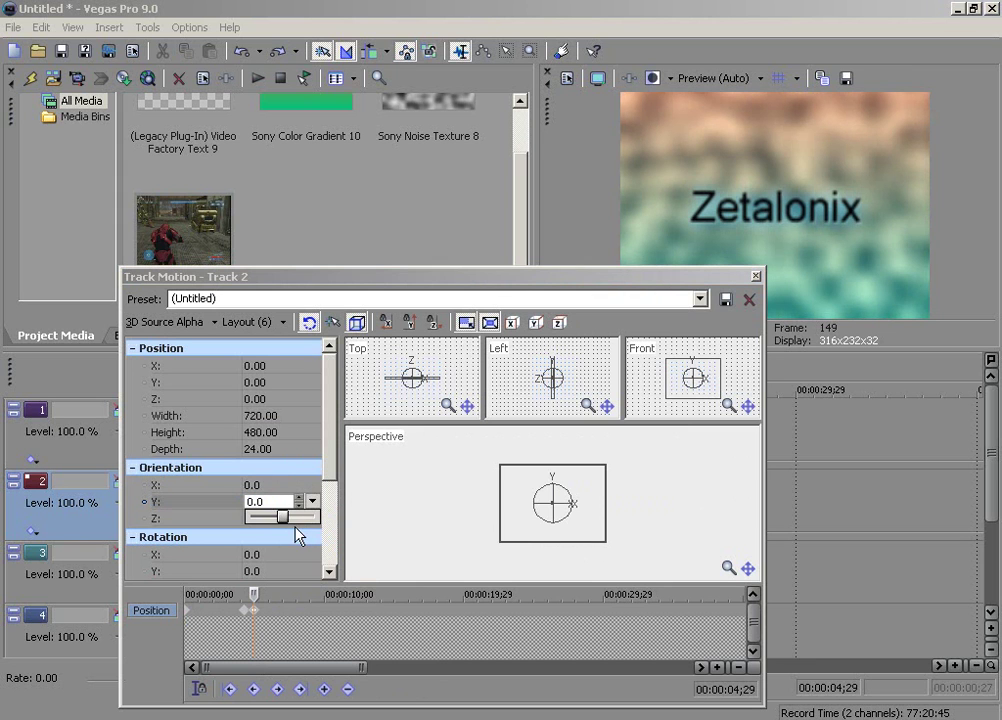
{"action": "left_click_drag", "start_coordinate": [285, 516], "coordinate": [360, 522]}
{"action": "left_click", "coordinate": [755, 277]}
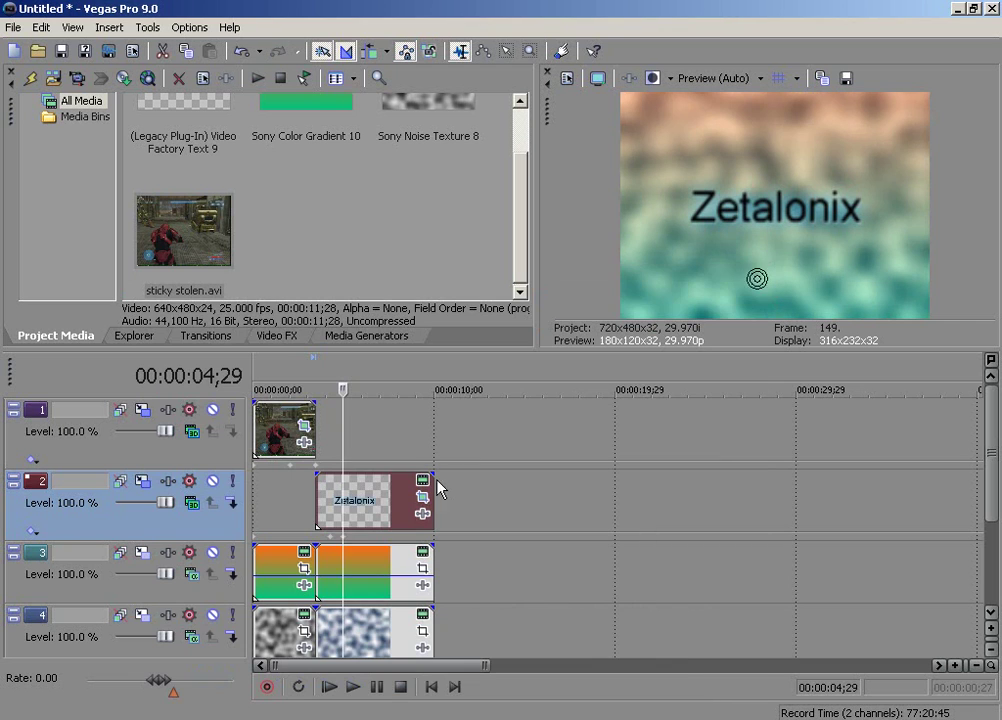
Step back and forth through the text between 00:00:04;12 and 00:00:05;11 to examine its motion.
{"action": "key", "text": "Left"}
{"action": "key", "text": "Left"}
{"action": "key", "text": "Left"}
{"action": "key", "text": "Left"}
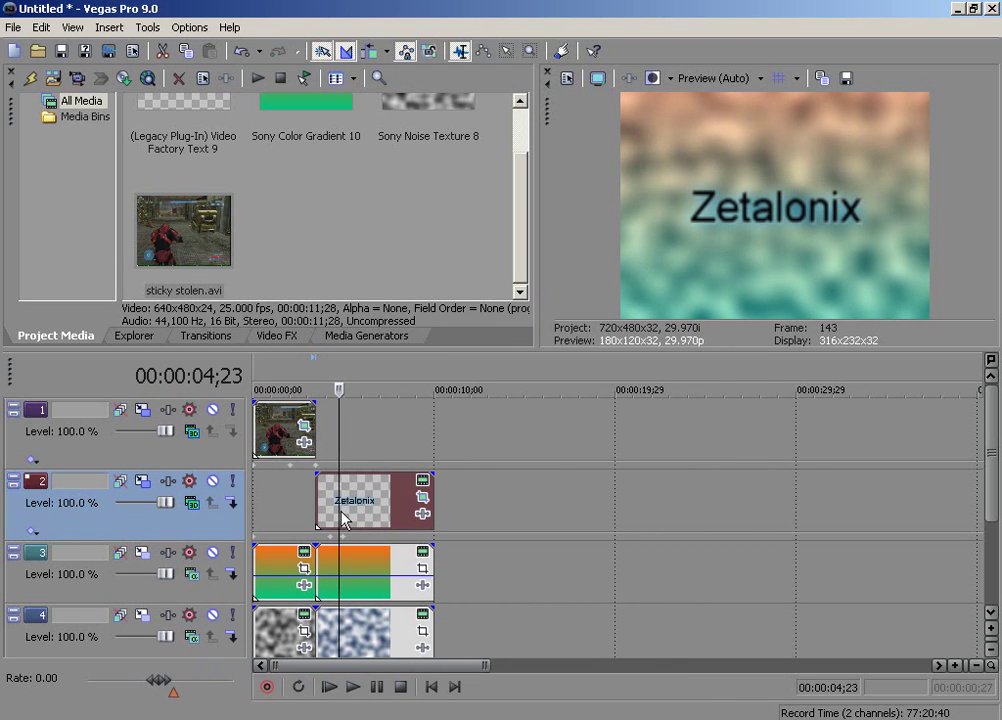
{"action": "key", "text": "Left"}
{"action": "key", "text": "Left"}
{"action": "key", "text": "Left"}
{"action": "key", "text": "Left"}
{"action": "key", "text": "Left"}
{"action": "key", "text": "Left"}
{"action": "key", "text": "Left"}
{"action": "key", "text": "Left"}
{"action": "key", "text": "Left"}
{"action": "key", "text": "Left"}
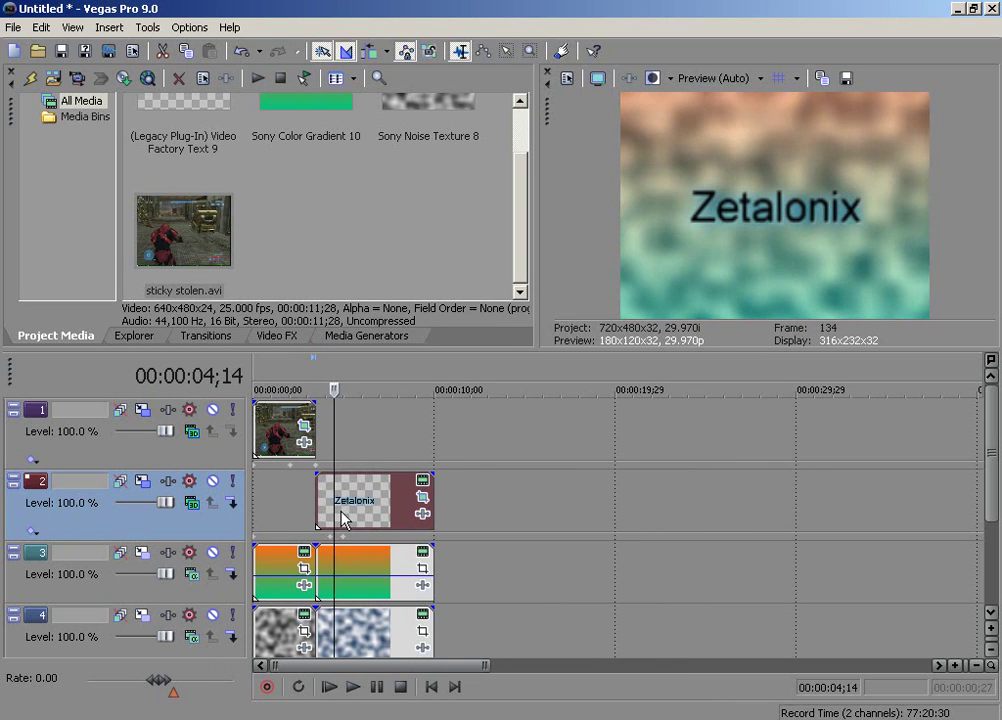
{"action": "key", "text": "Right"}
{"action": "key", "text": "Right"}
{"action": "key", "text": "Right"}
{"action": "key", "text": "Right"}
{"action": "key", "text": "Right"}
{"action": "key", "text": "Right"}
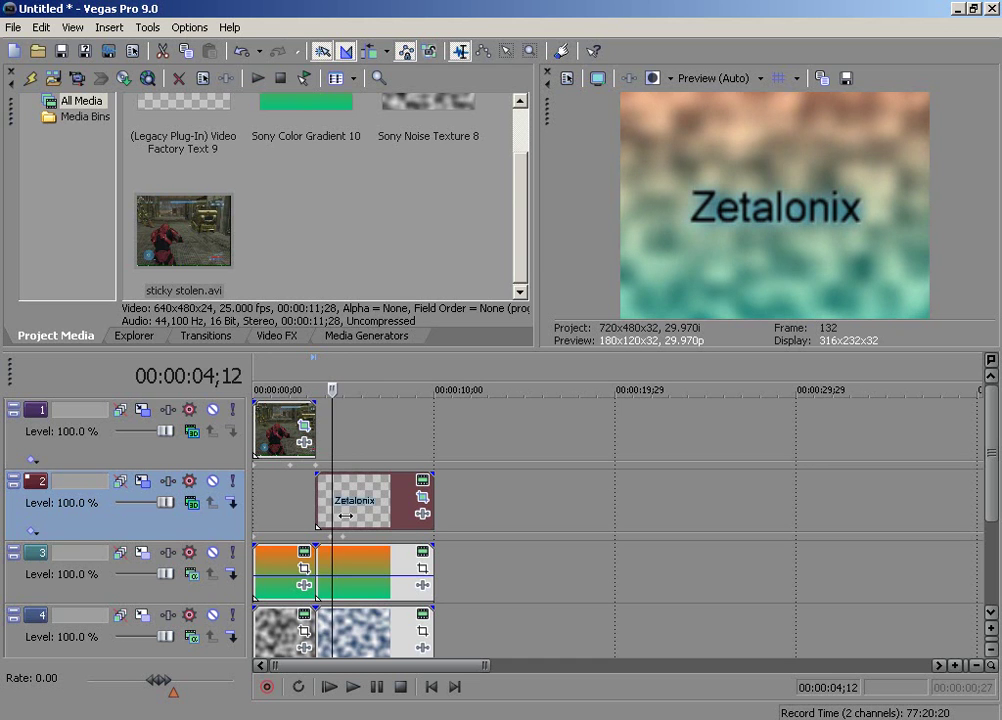
{"action": "key", "text": "Right"}
{"action": "key", "text": "Right"}
{"action": "key", "text": "Right"}
{"action": "key", "text": "Right"}
{"action": "key", "text": "Right"}
{"action": "key", "text": "Right"}
{"action": "key", "text": "Right"}
{"action": "key", "text": "Right"}
{"action": "key", "text": "Right"}
{"action": "key", "text": "Right"}
{"action": "key", "text": "Right"}
{"action": "key", "text": "Right"}
{"action": "key", "text": "Right"}
{"action": "key", "text": "Right"}
{"action": "key", "text": "Right"}
{"action": "key", "text": "Right"}
{"action": "key", "text": "Right"}
{"action": "key", "text": "Right"}
{"action": "key", "text": "Right"}
{"action": "key", "text": "Right"}
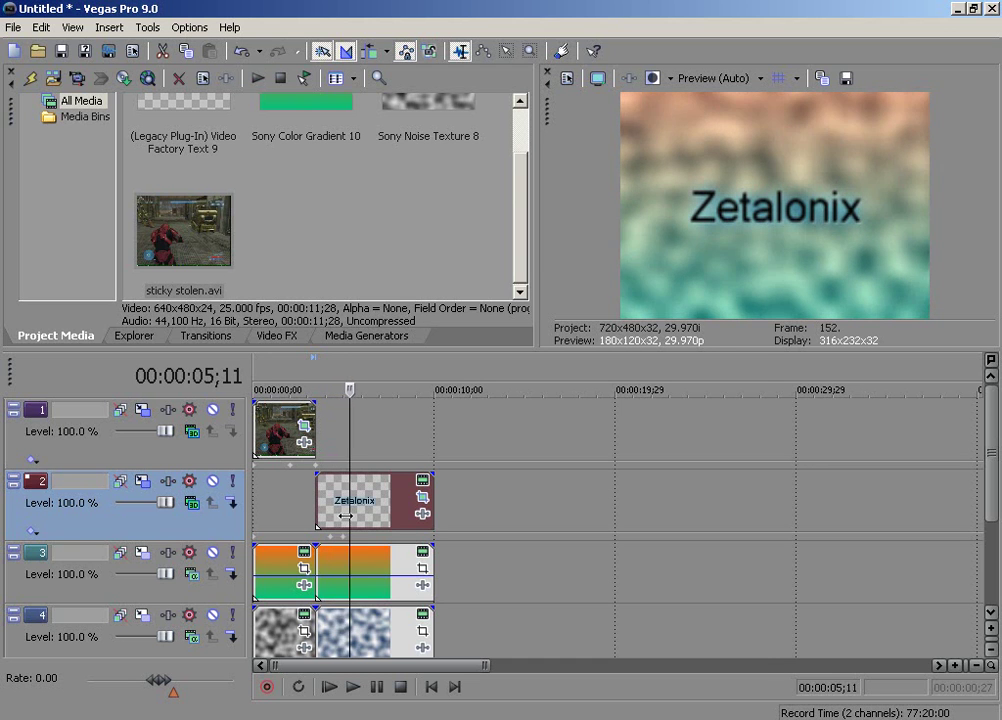
Delete track 2's Track Motion keyframes at the end of the text's flip and close the settings.
{"action": "left_click", "coordinate": [145, 482]}
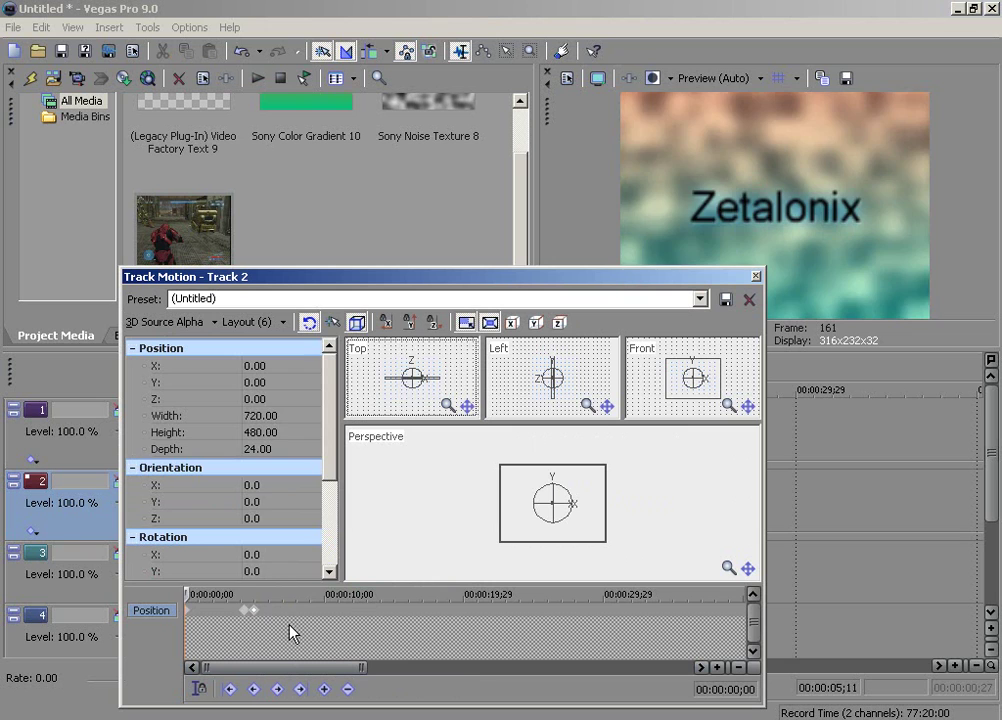
{"action": "left_click", "coordinate": [234, 624]}
{"action": "right_click", "coordinate": [253, 611]}
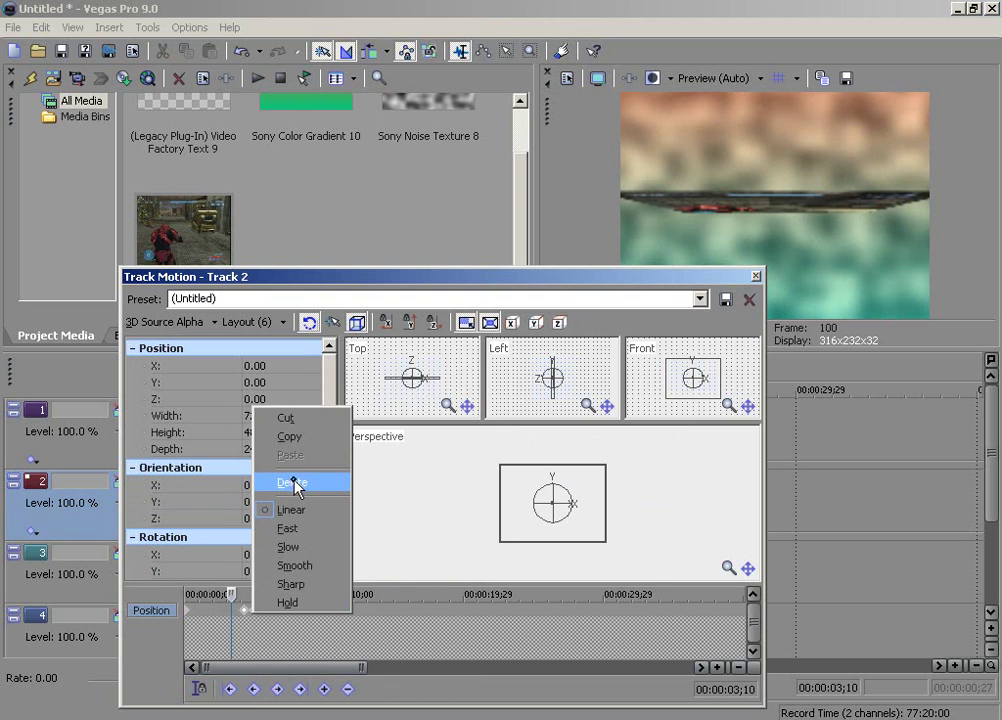
{"action": "left_click", "coordinate": [293, 484]}
{"action": "left_click", "coordinate": [756, 276]}
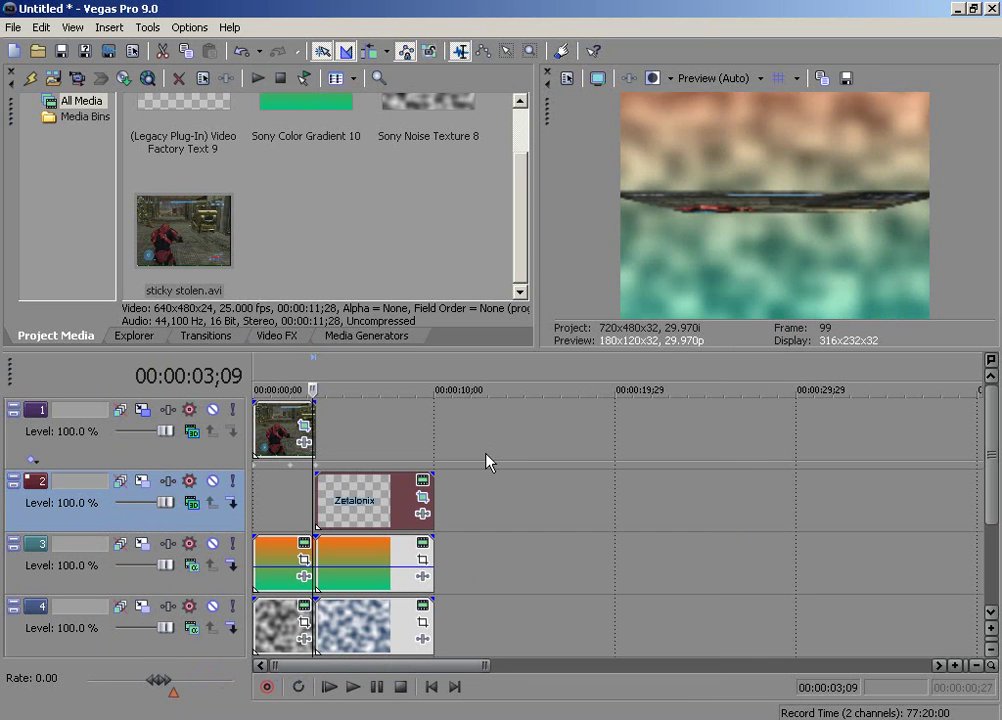
Step through the frames from 00:00:03;05 to 00:00:04;06 to examine the clip's flip and the text's shake.
{"action": "key", "text": "Left"}
{"action": "key", "text": "Left"}
{"action": "key", "text": "Left"}
{"action": "key", "text": "Left"}
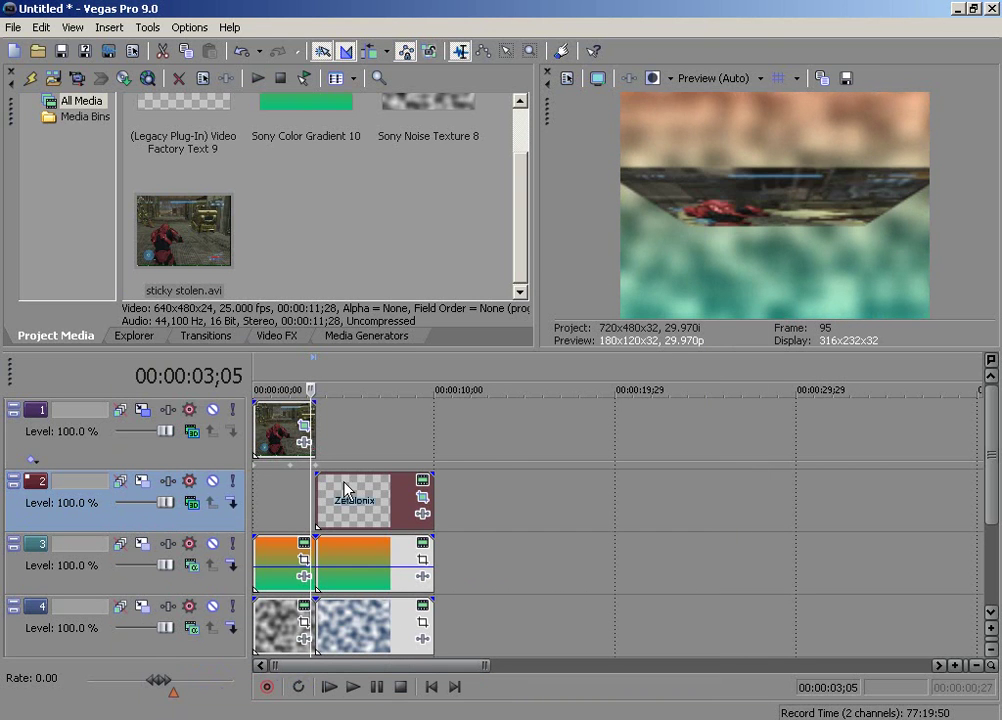
{"action": "key", "text": "Right"}
{"action": "key", "text": "Right"}
{"action": "key", "text": "Right"}
{"action": "key", "text": "Right"}
{"action": "key", "text": "Right"}
{"action": "key", "text": "Right"}
{"action": "key", "text": "Right"}
{"action": "key", "text": "Right"}
{"action": "key", "text": "Right"}
{"action": "key", "text": "Right"}
{"action": "key", "text": "Right"}
{"action": "key", "text": "Right"}
{"action": "key", "text": "Right"}
{"action": "key", "text": "Right"}
{"action": "key", "text": "Right"}
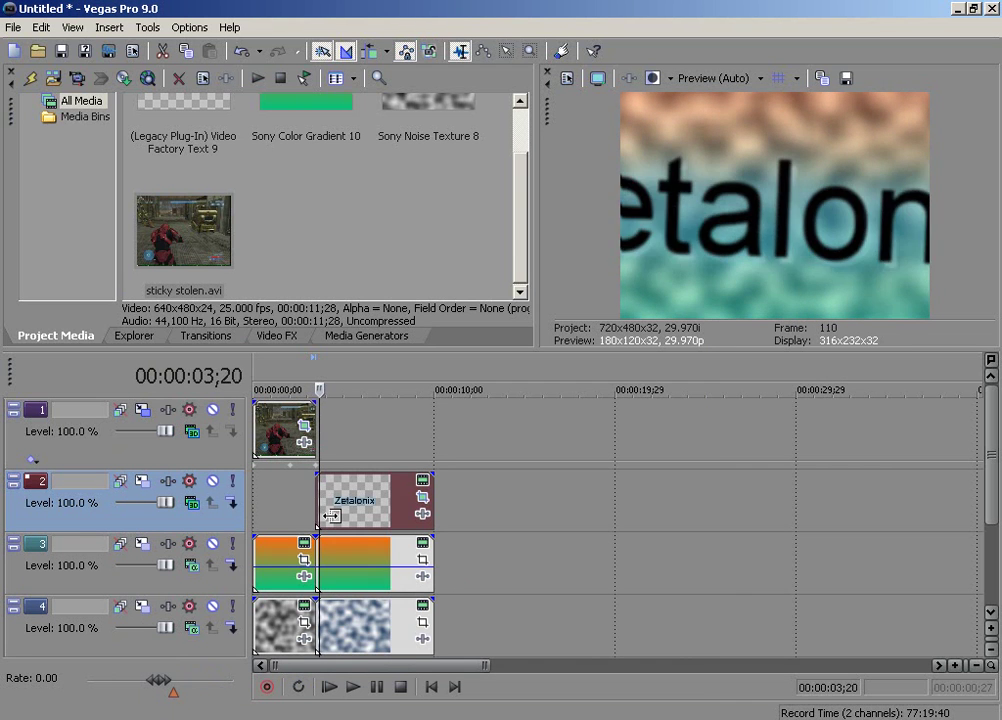
{"action": "key", "text": "Right"}
{"action": "key", "text": "Right"}
{"action": "key", "text": "Right"}
{"action": "key", "text": "Right"}
{"action": "key", "text": "Right"}
{"action": "key", "text": "Right"}
{"action": "key", "text": "Right"}
{"action": "key", "text": "Right"}
{"action": "key", "text": "Right"}
{"action": "key", "text": "Right"}
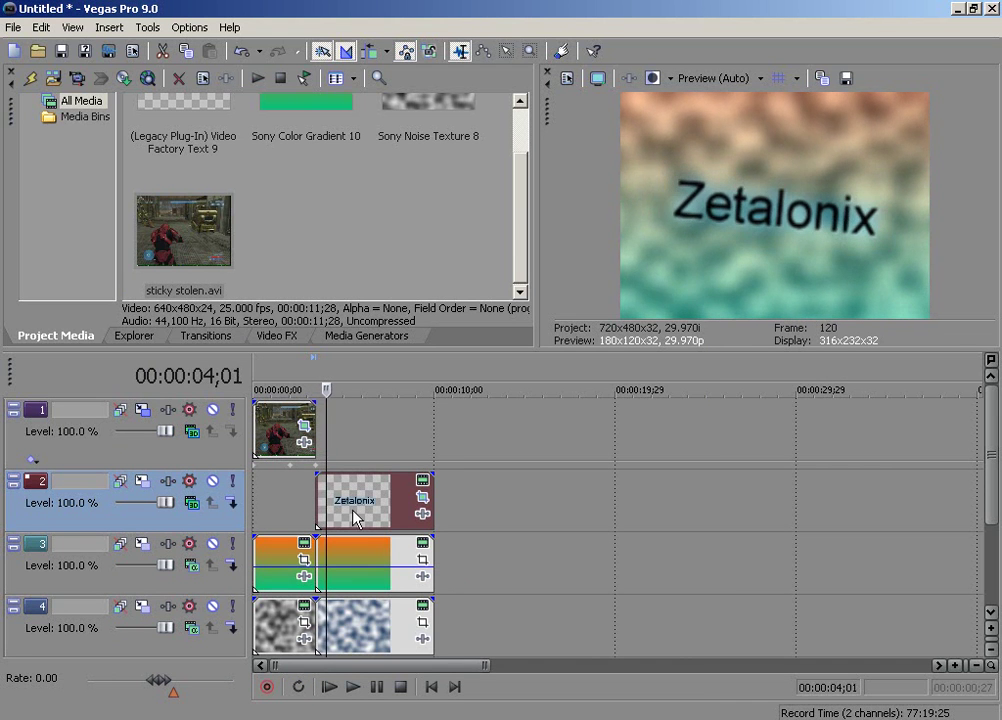
{"action": "key", "text": "Right"}
{"action": "key", "text": "Right"}
{"action": "key", "text": "Right"}
{"action": "key", "text": "Right"}
{"action": "key", "text": "Right"}
{"action": "key", "text": "Right"}
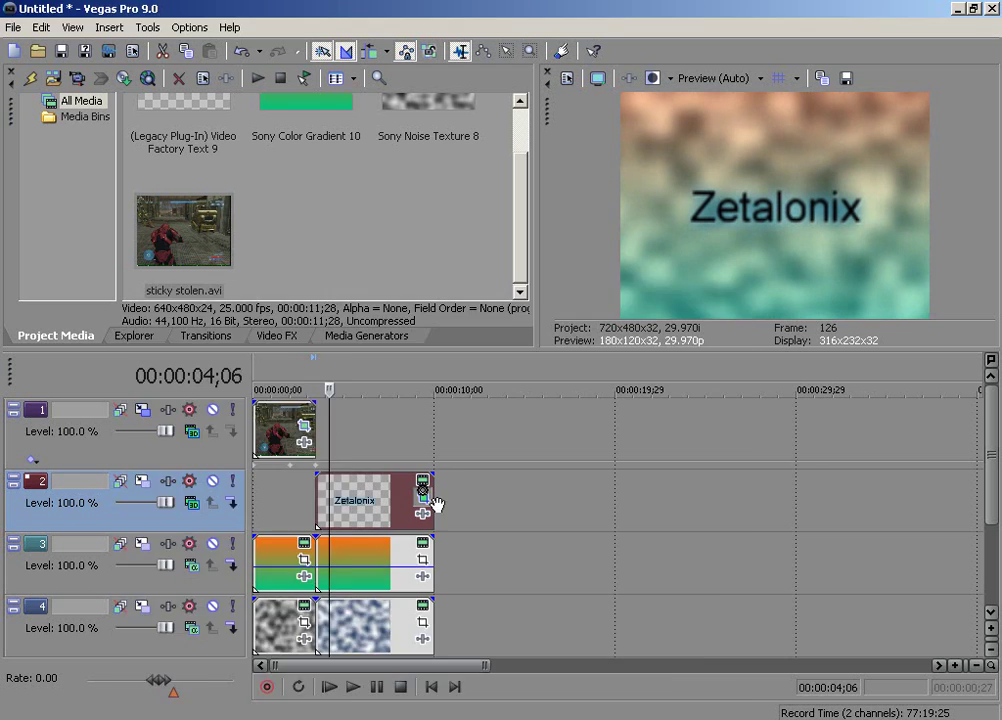
Rotate the Zetalonix text nearly a full turn at about 00:00:00;25 in Event Pan/Crop and close the settings.
{"action": "left_click", "coordinate": [431, 494]}
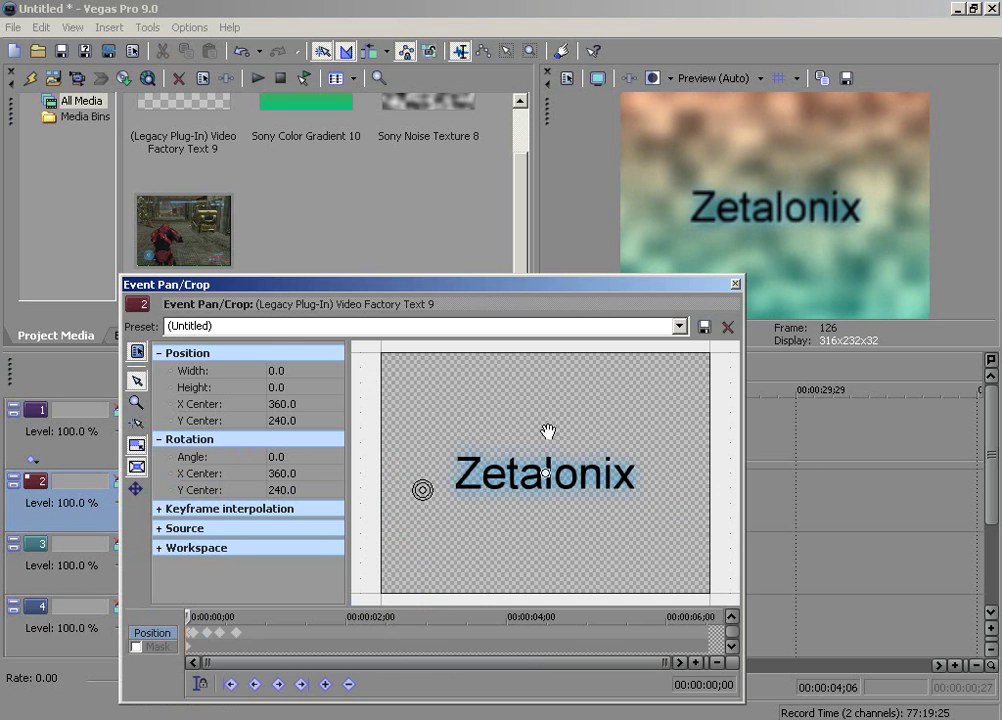
{"action": "left_click", "coordinate": [245, 634]}
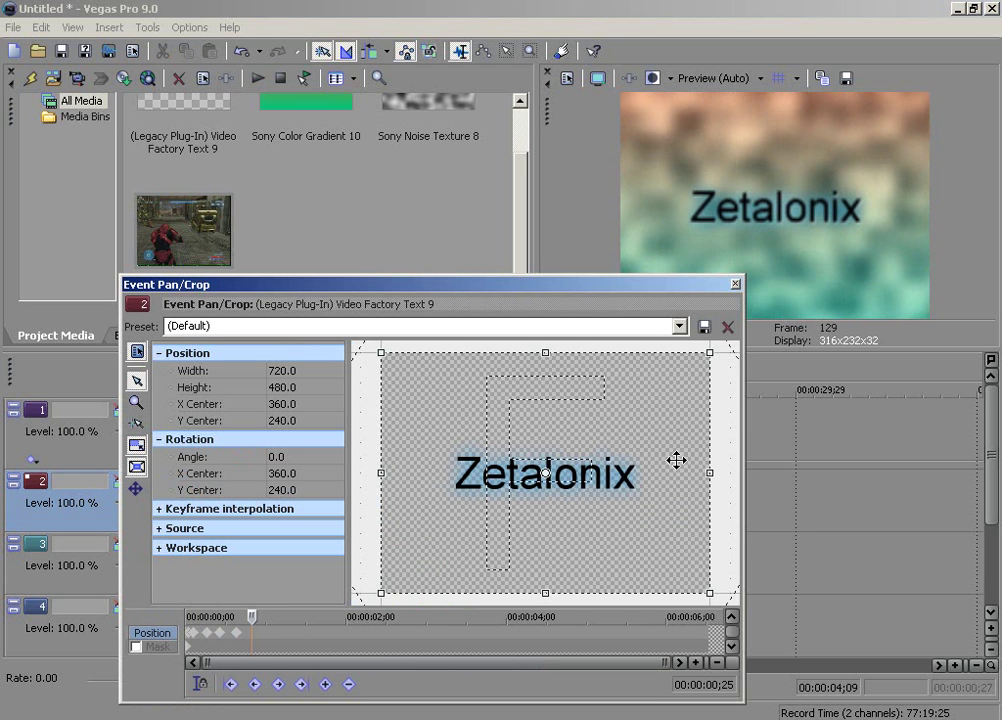
{"action": "scroll", "coordinate": [705, 400], "scroll_direction": "down", "scroll_amount": 4}
{"action": "left_click_drag", "start_coordinate": [700, 385], "coordinate": [734, 478]}
{"action": "left_click", "coordinate": [735, 284]}
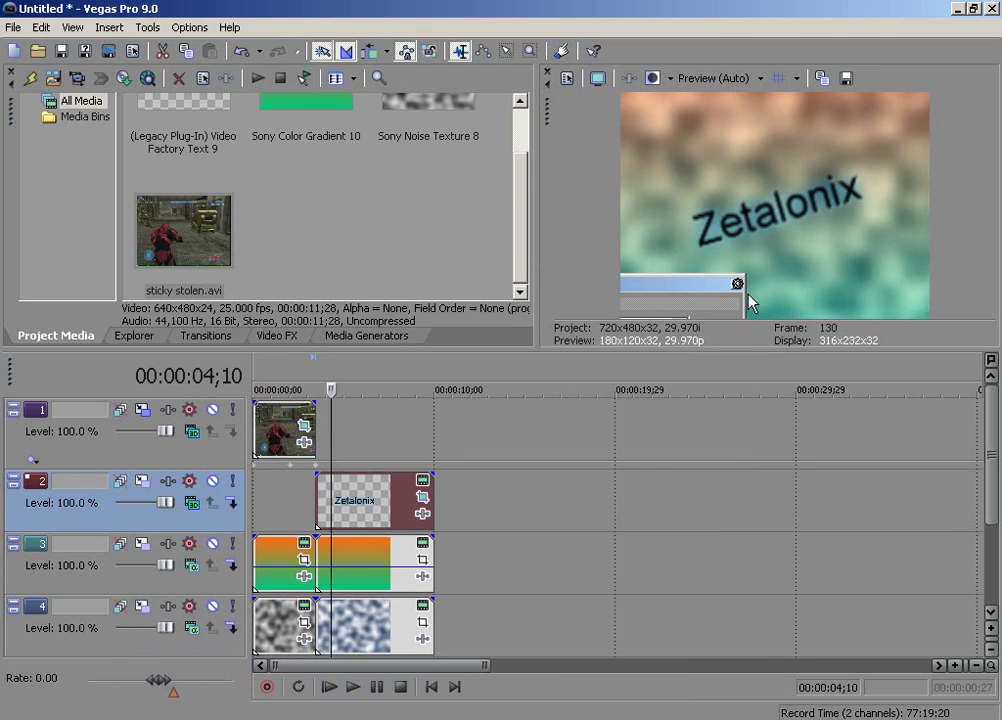
Split the spinning Zetalonix text on track 2 at 00:00:04;11 and delete the part after it.
{"action": "key", "text": "Left"}
{"action": "key", "text": "Left"}
{"action": "key", "text": "Left"}
{"action": "key", "text": "Right"}
{"action": "key", "text": "Right"}
{"action": "key", "text": "Right"}
{"action": "key", "text": "Right"}
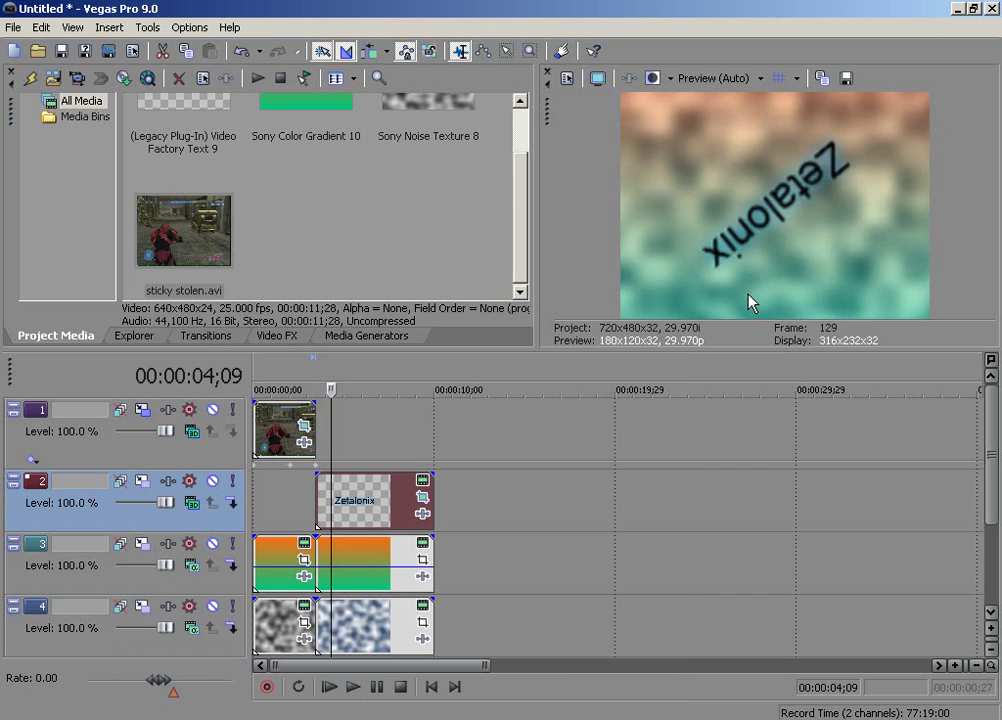
{"action": "right_click", "coordinate": [357, 493]}
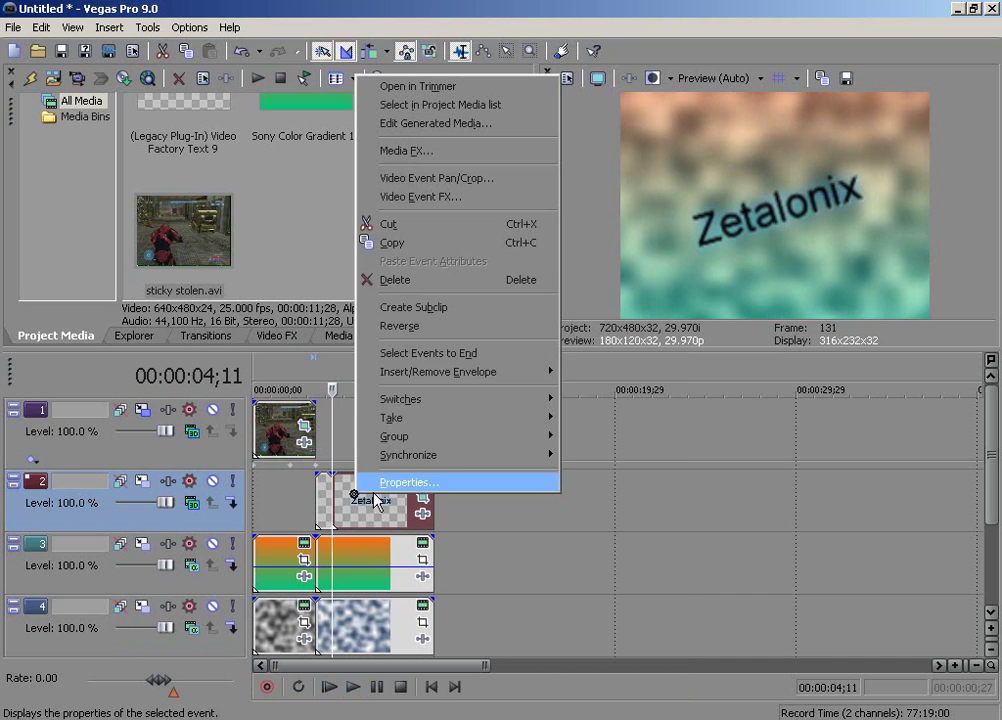
{"action": "left_click", "coordinate": [394, 280]}
Add a short fade-out to the end of the Zetalonix text on track 2 and play it back.
{"action": "scroll", "coordinate": [398, 387], "scroll_direction": "up", "scroll_amount": 6}
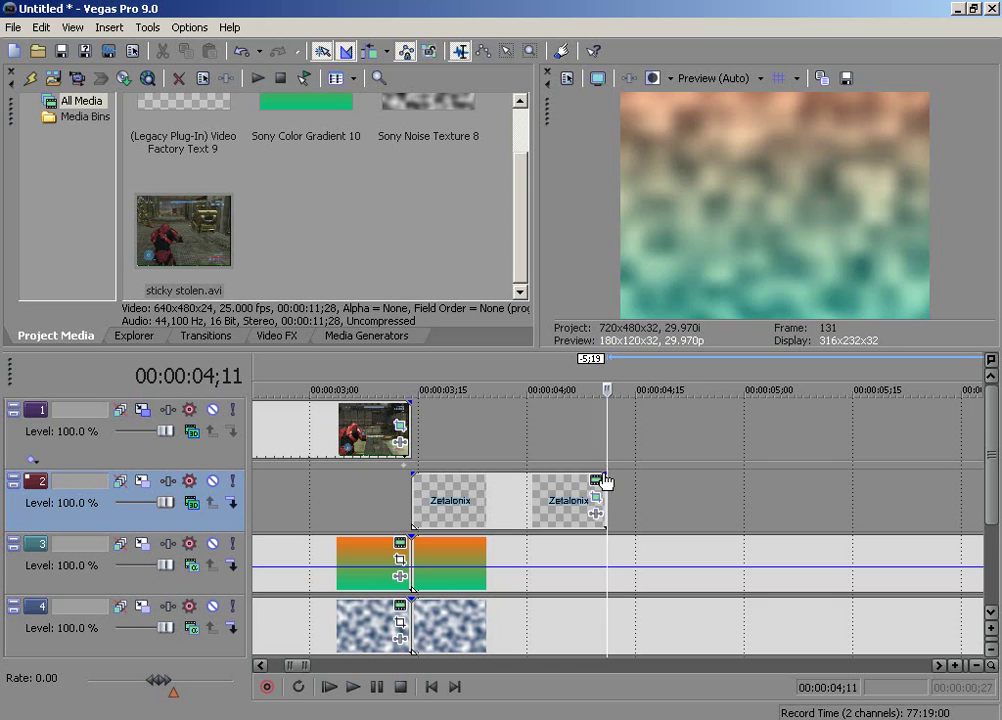
{"action": "left_click", "coordinate": [605, 481]}
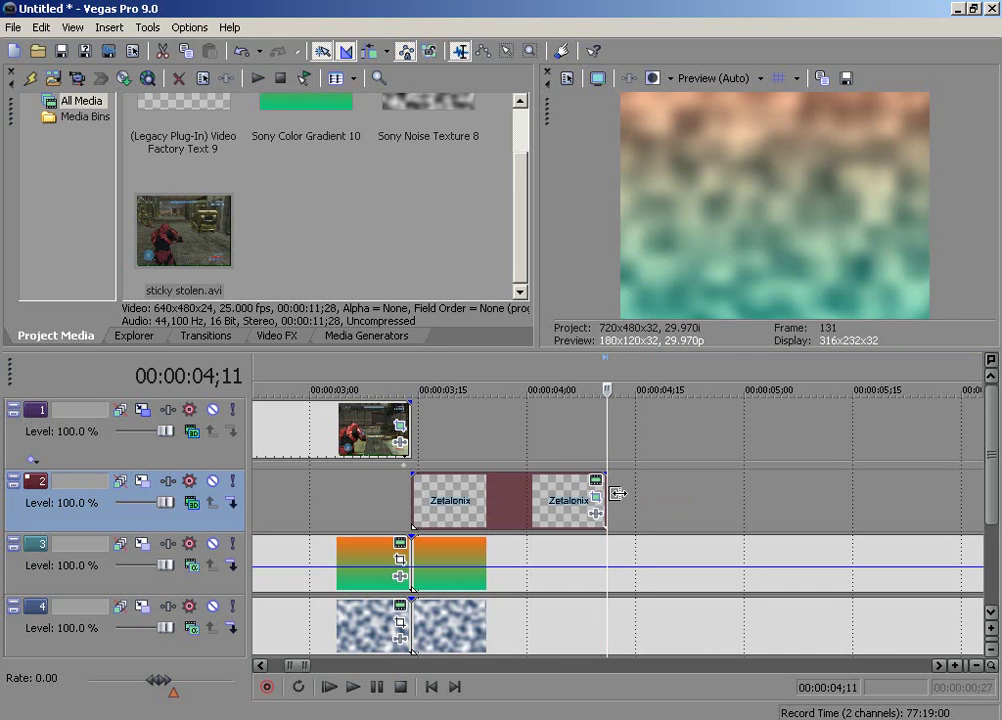
{"action": "mouse_move", "coordinate": [618, 493]}
{"action": "left_mouse_down"}
{"action": "mouse_move", "coordinate": [600, 477]}
{"action": "mouse_move", "coordinate": [571, 484]}
{"action": "left_mouse_up"}
{"action": "key", "text": "ctrl+z"}
{"action": "left_click", "coordinate": [498, 505]}
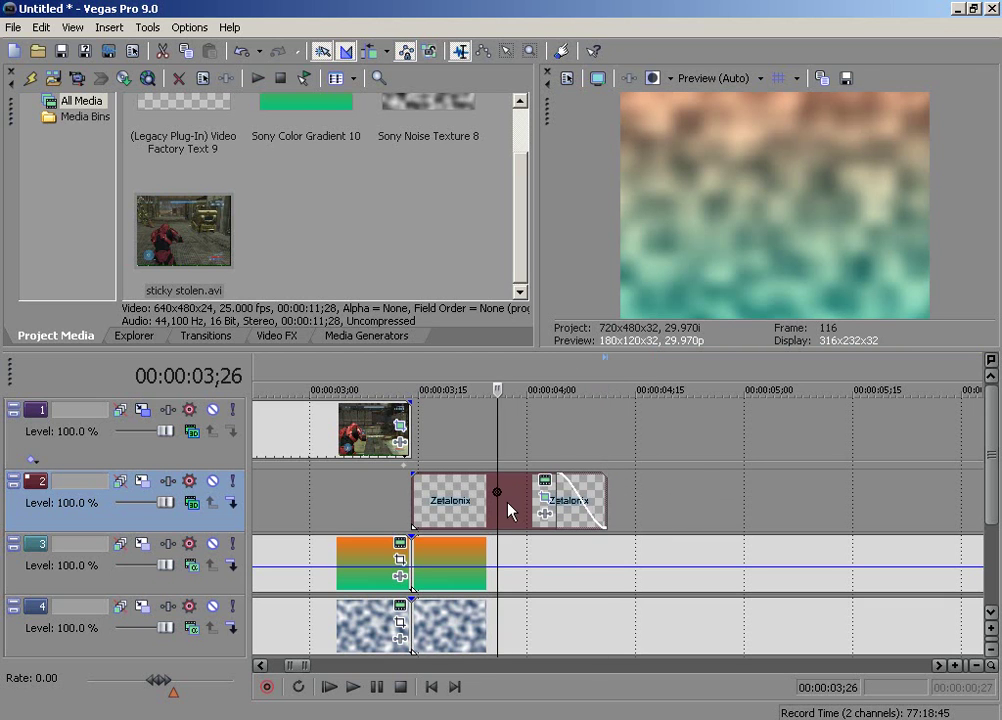
{"action": "key", "text": "space"}
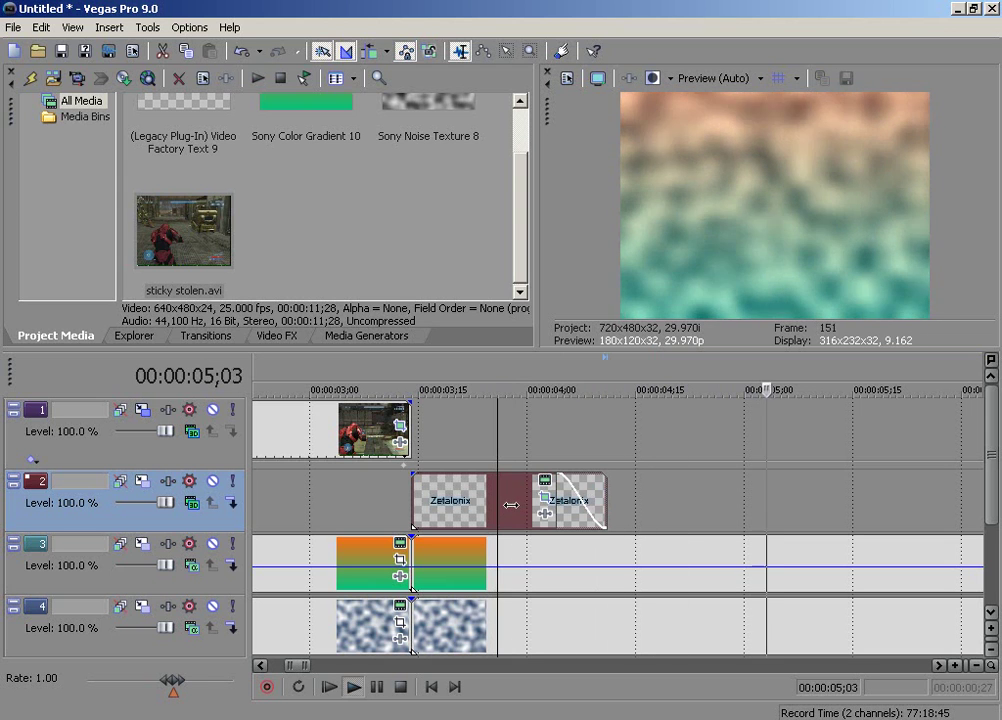
{"action": "key", "text": "space"}
Shorten the Zetalonix text's fade-out to 00:00:00;05 and play back the ending.
{"action": "left_click", "coordinate": [545, 480]}
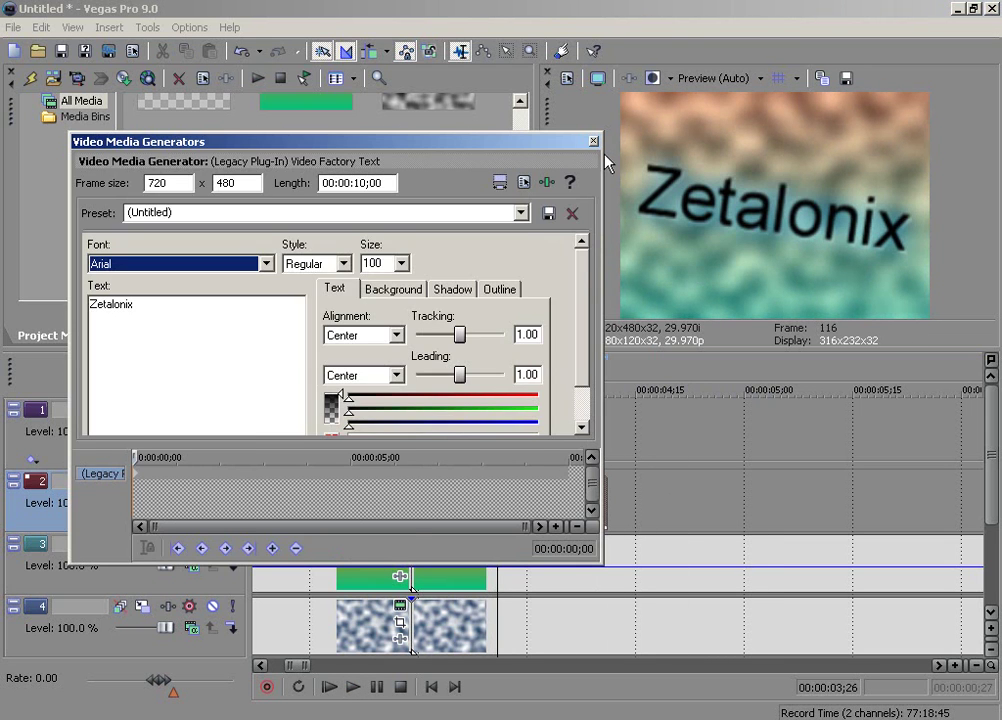
{"action": "left_click", "coordinate": [593, 141]}
{"action": "left_click_drag", "start_coordinate": [571, 484], "coordinate": [585, 490]}
{"action": "key", "text": "space"}
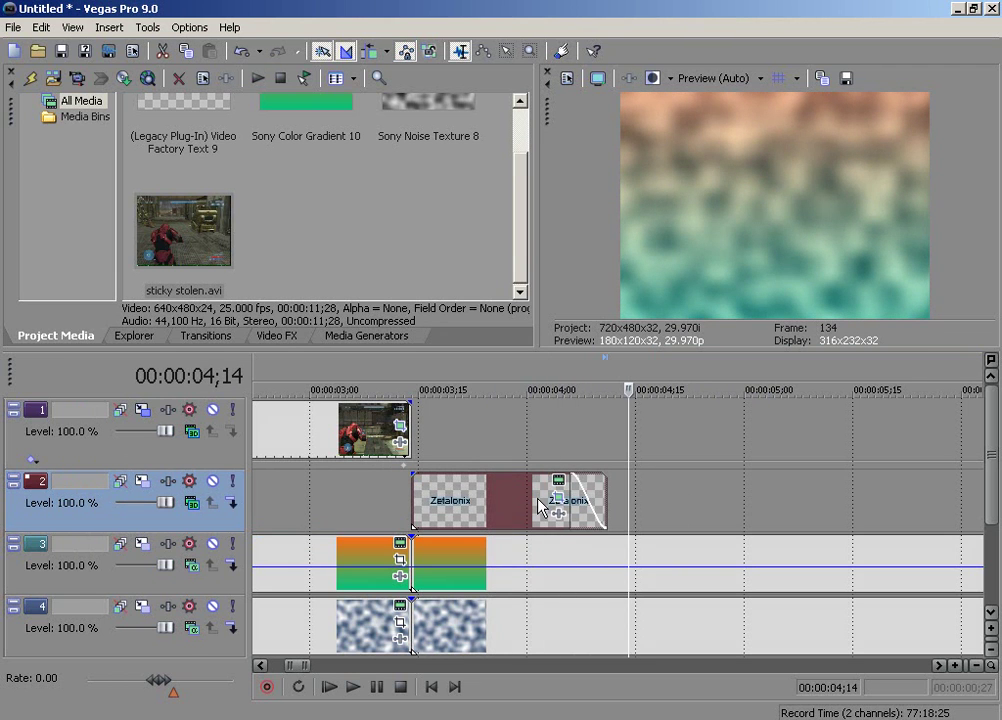
{"action": "key", "text": "space"}
{"action": "scroll", "coordinate": [436, 539], "scroll_direction": "down", "scroll_amount": 5}
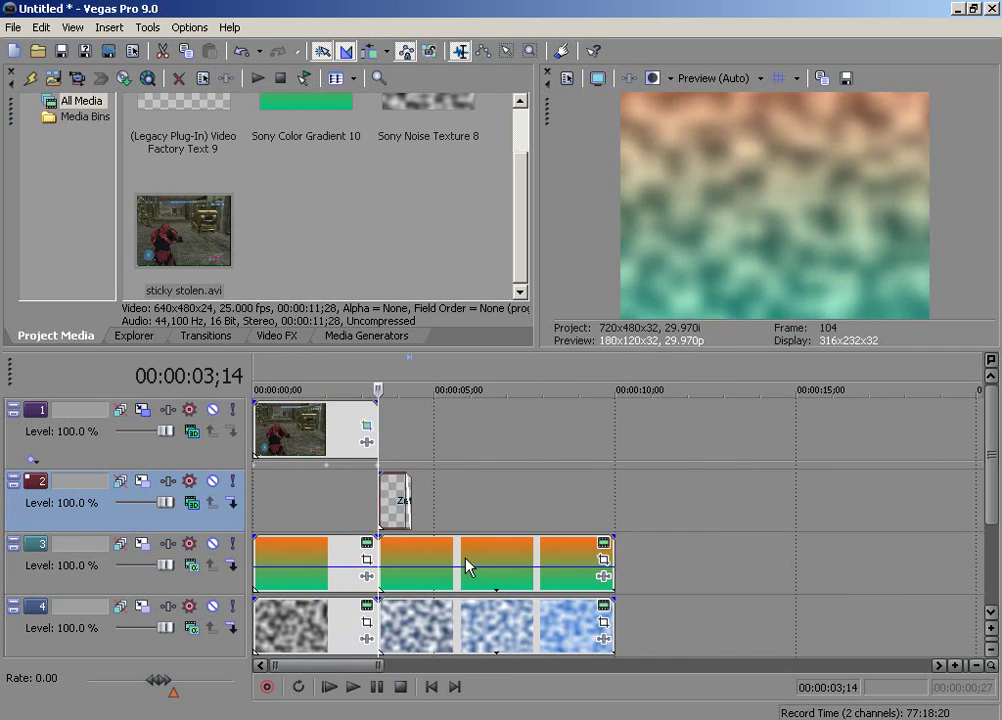
{"action": "scroll", "coordinate": [466, 566], "scroll_direction": "up", "scroll_amount": 1}
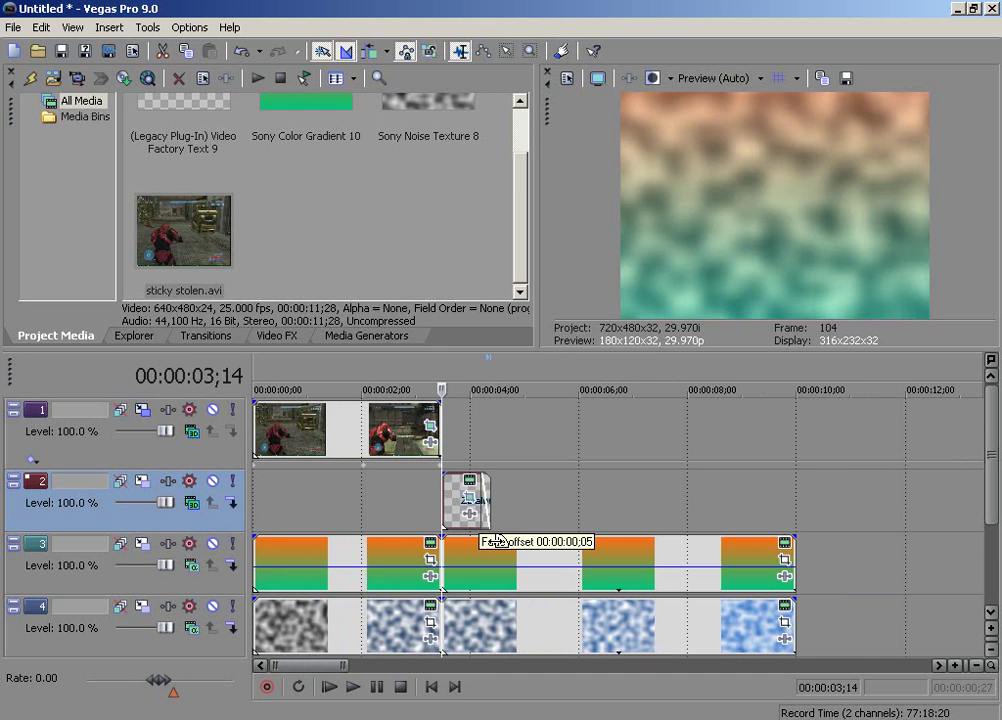
{"action": "left_click_drag", "start_coordinate": [497, 540], "coordinate": [498, 541]}
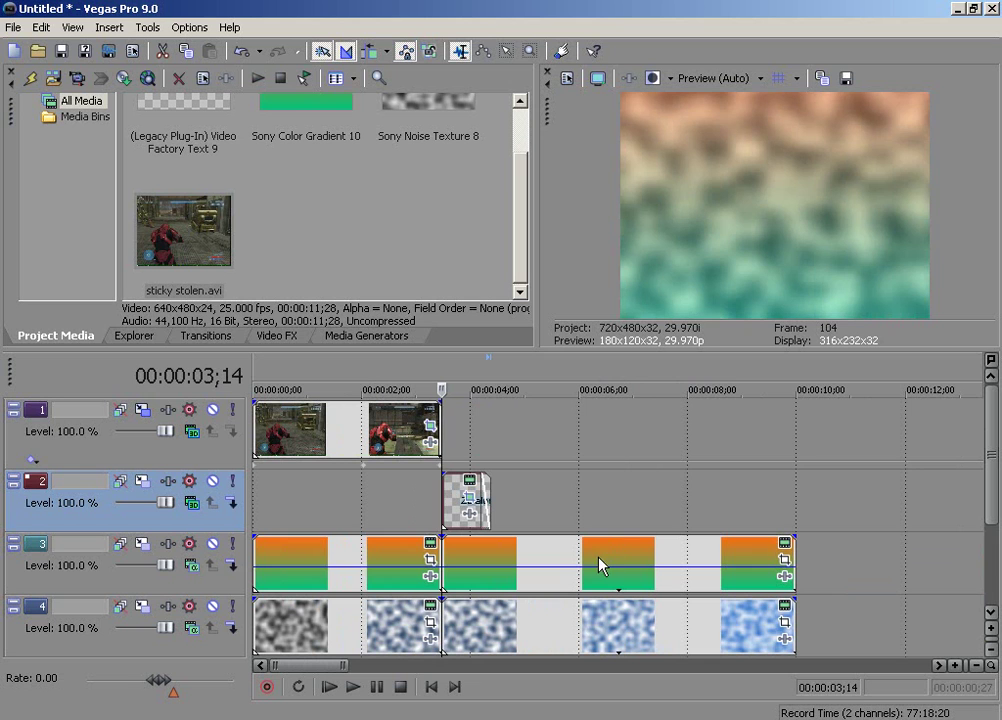
Select the first color gradient event on track 3, and mute the noise texture track and the Zetalonix text track.
{"action": "left_click", "coordinate": [333, 553]}
{"action": "left_click_drag", "start_coordinate": [345, 491], "coordinate": [342, 571]}
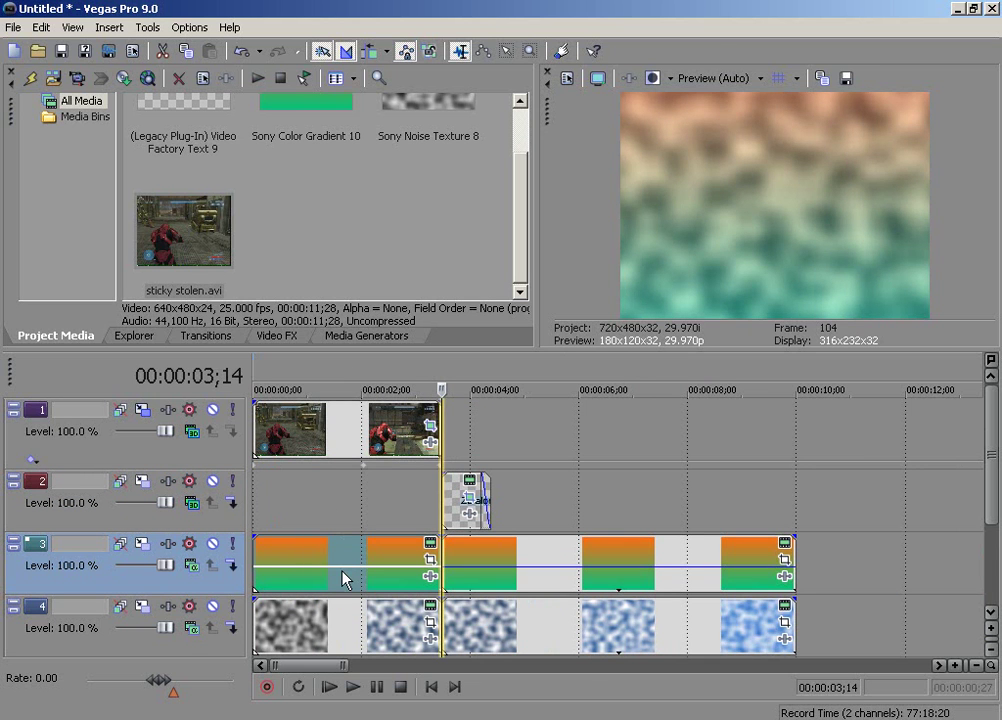
{"action": "left_click", "coordinate": [211, 606]}
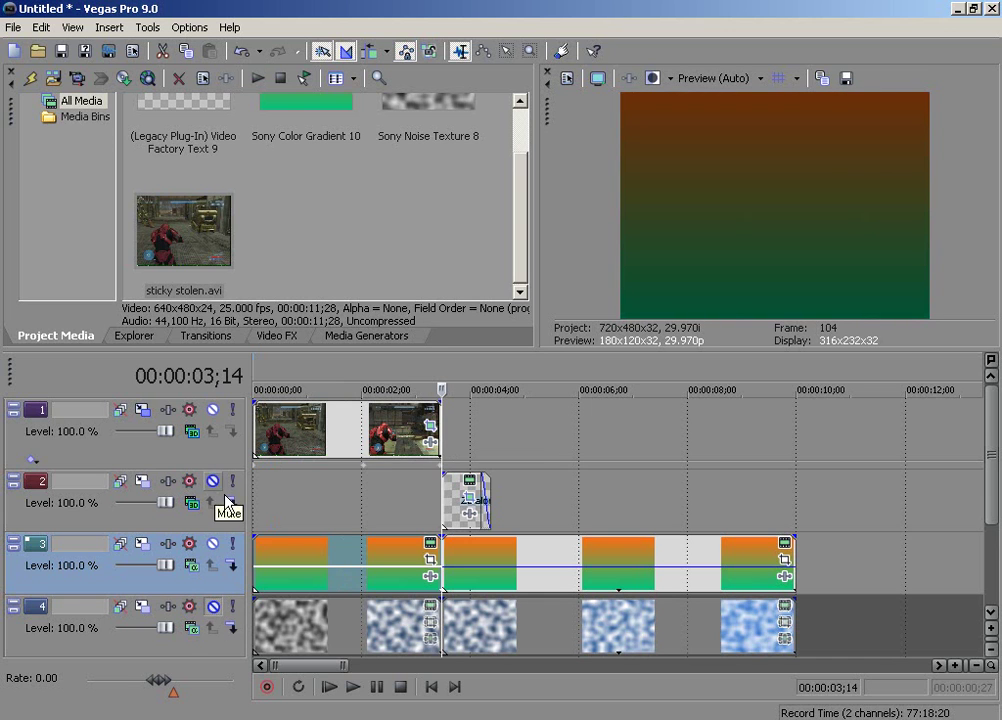
{"action": "left_click", "coordinate": [220, 487]}
Insert a new video track above the gameplay clip, move the first color gradient event onto it and check several frames.
{"action": "right_click", "coordinate": [206, 450]}
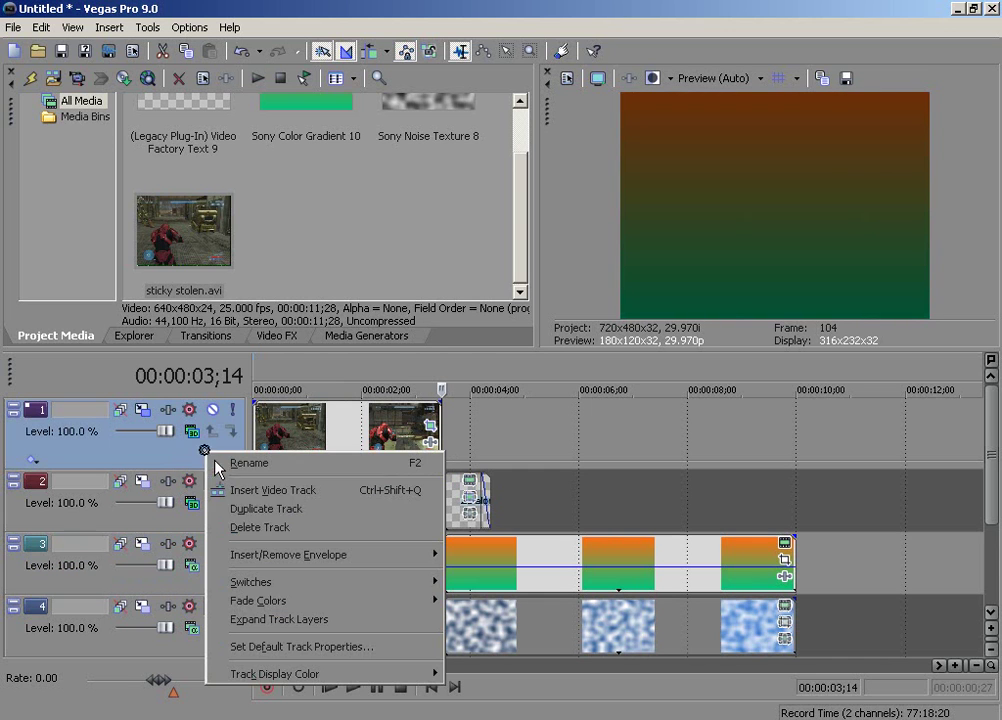
{"action": "left_click", "coordinate": [300, 492]}
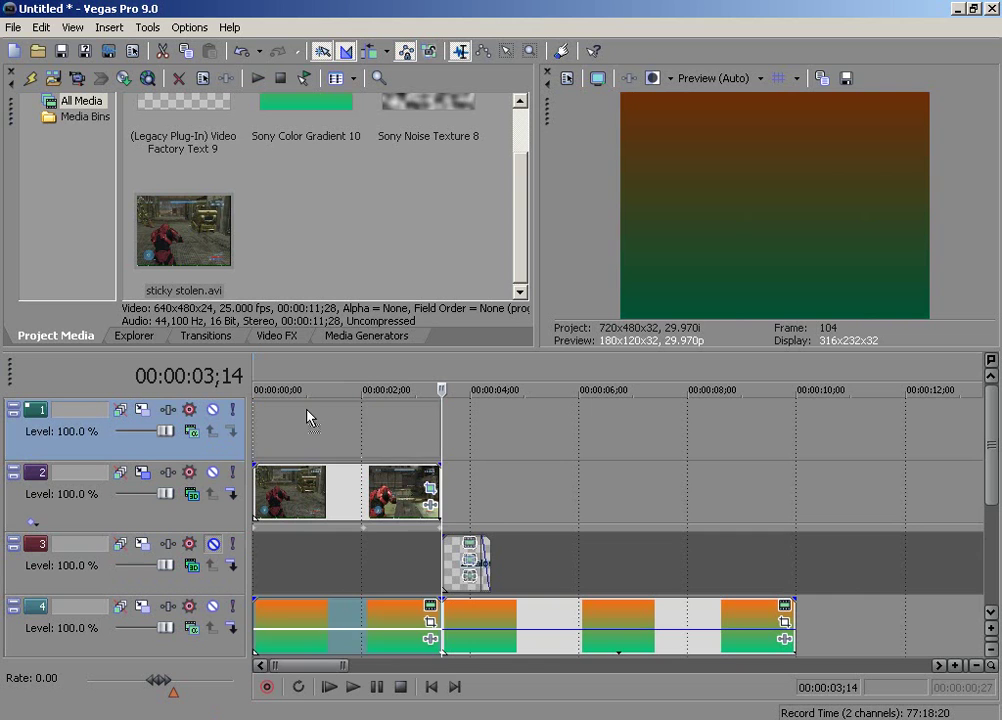
{"action": "left_click_drag", "start_coordinate": [310, 625], "coordinate": [318, 420]}
{"action": "left_click", "coordinate": [321, 432]}
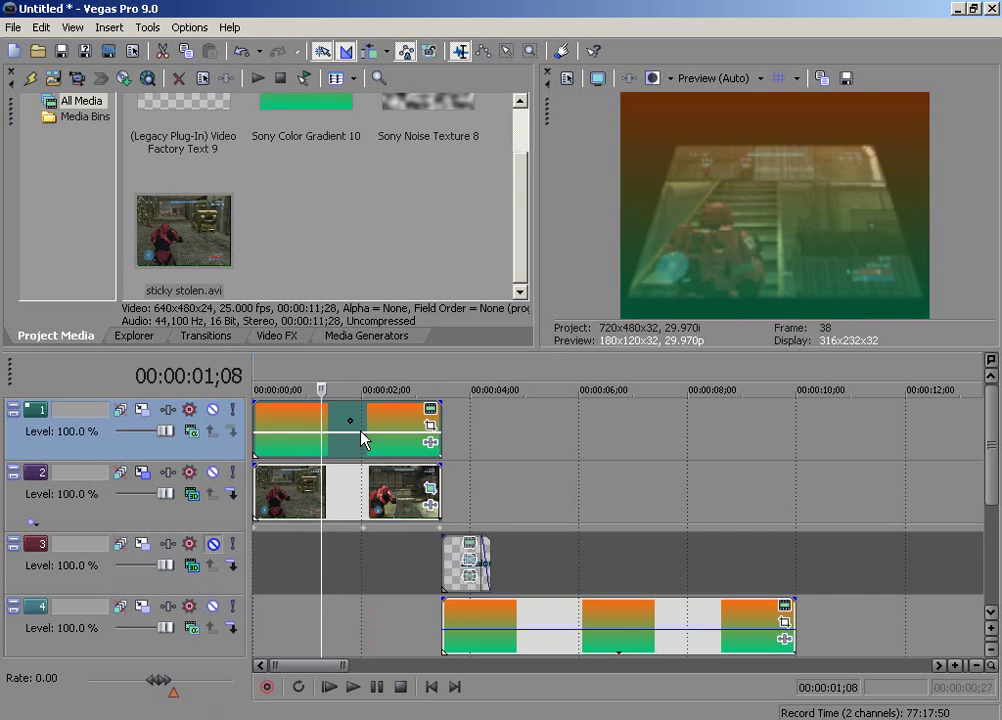
{"action": "left_click", "coordinate": [350, 421]}
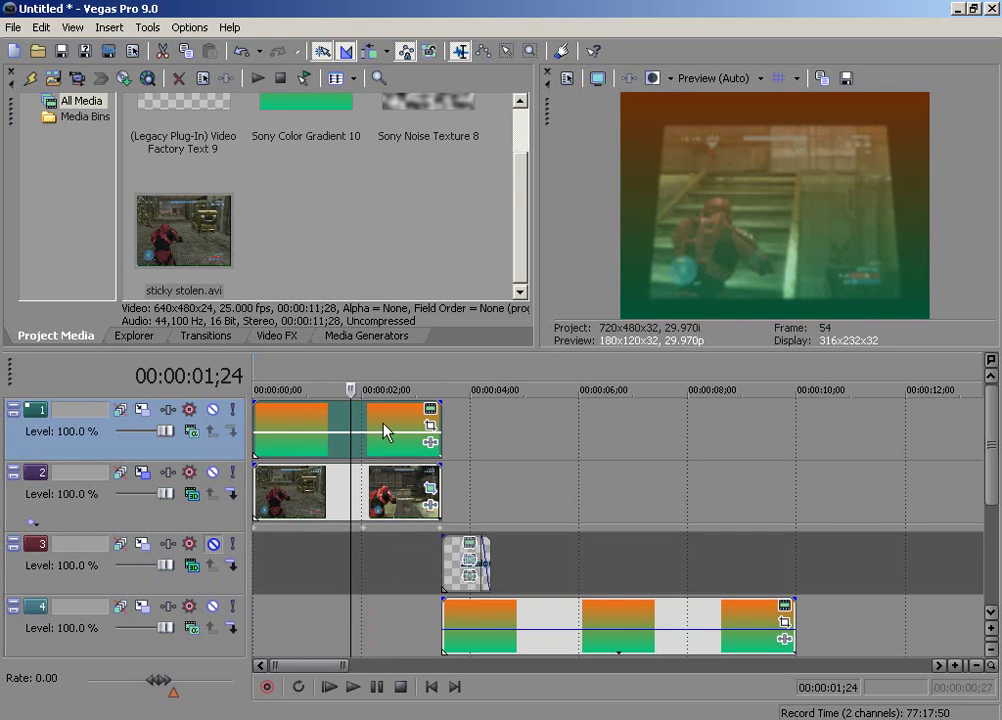
{"action": "left_click", "coordinate": [381, 424]}
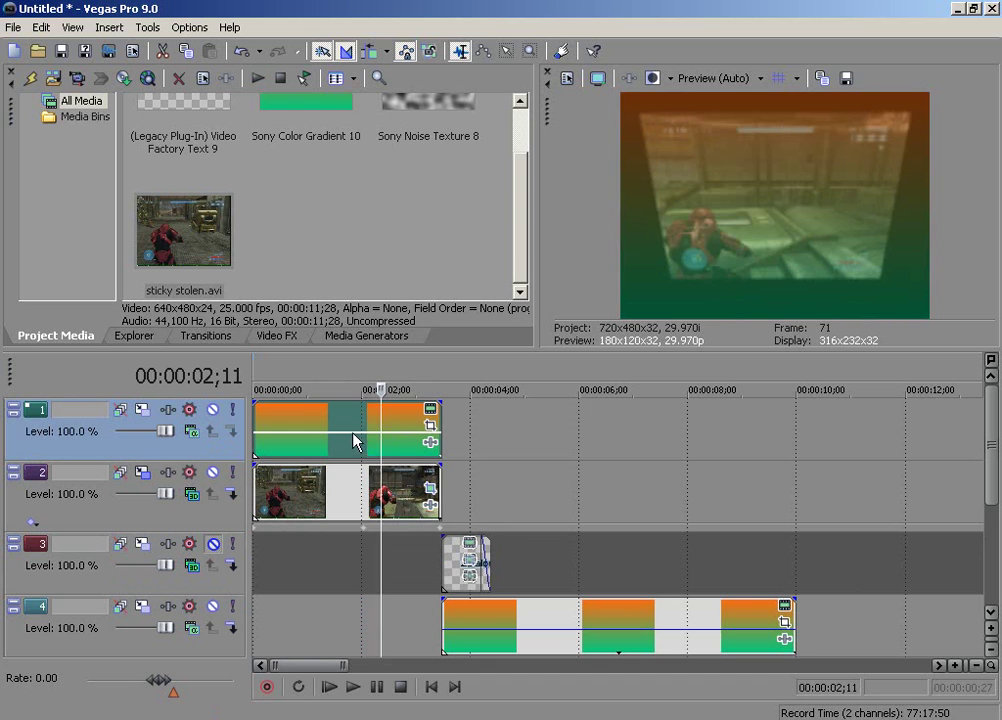
{"action": "left_click", "coordinate": [353, 434]}
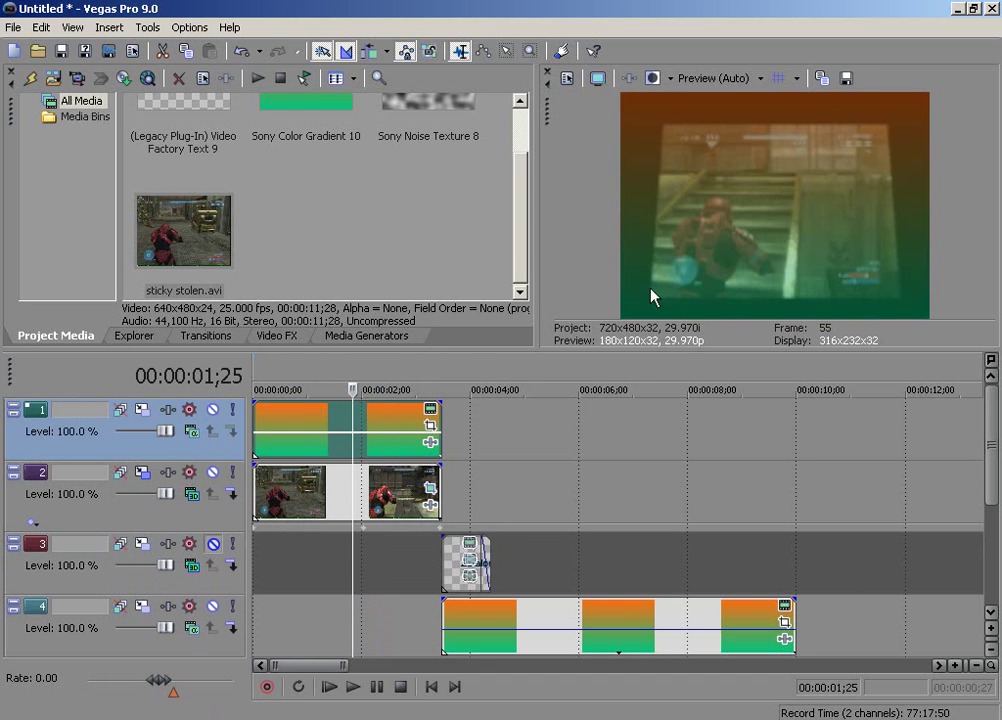
Draw a closed four-point mask around the center of the track 1 gradient in Event Pan/Crop and close the settings.
{"action": "left_click", "coordinate": [440, 430]}
{"action": "left_click", "coordinate": [136, 647]}
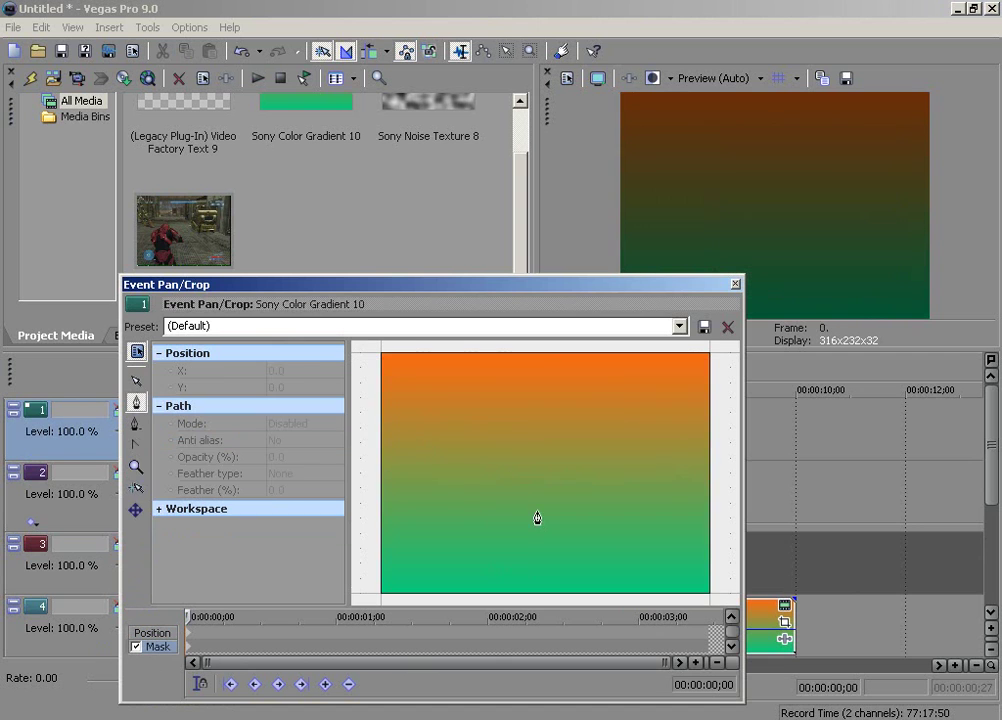
{"action": "left_click", "coordinate": [428, 528]}
{"action": "left_click", "coordinate": [436, 428]}
{"action": "left_click", "coordinate": [599, 418]}
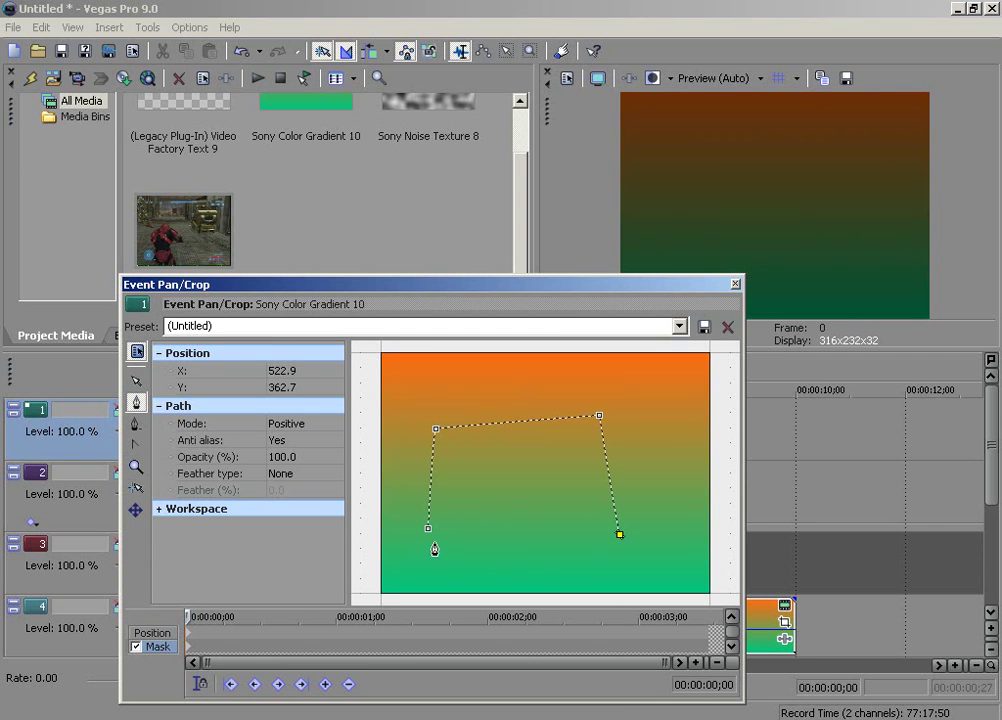
{"action": "left_click", "coordinate": [429, 529]}
{"action": "left_click", "coordinate": [736, 284]}
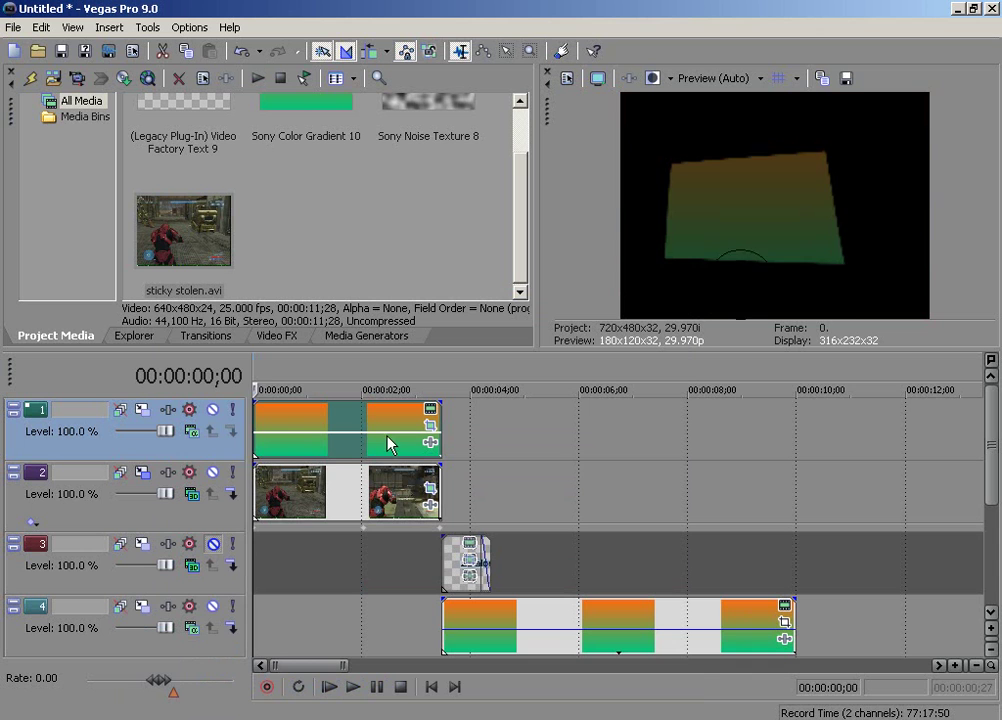
Check the masked gradient at about 00:00:00;15, turn its mask off in Event Pan/Crop and close the settings.
{"action": "left_click", "coordinate": [306, 455]}
{"action": "left_click", "coordinate": [280, 444]}
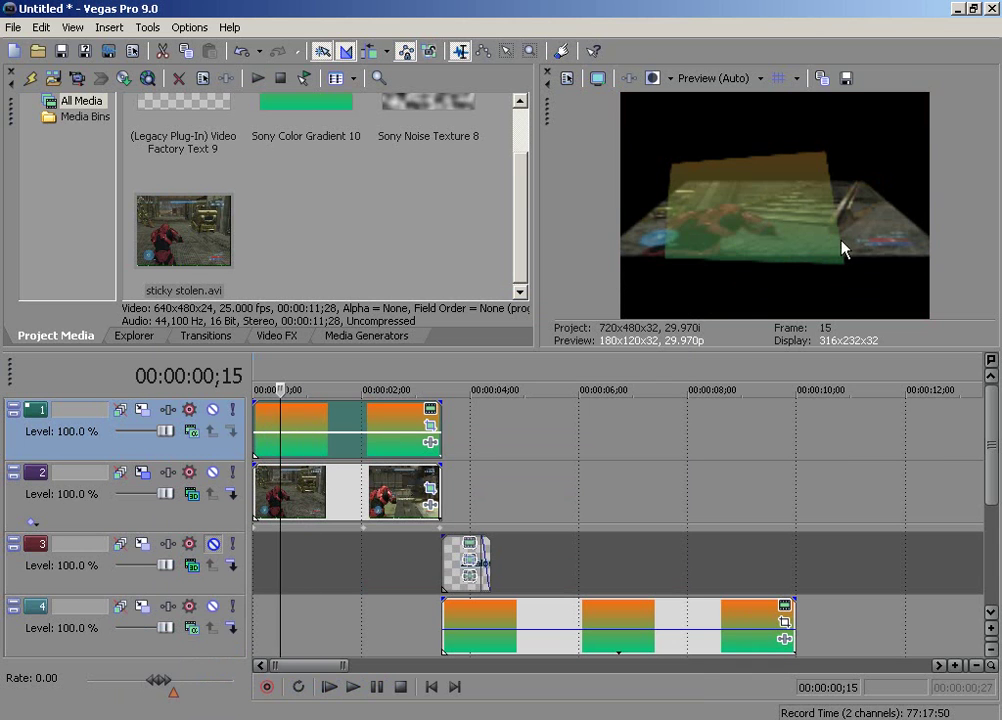
{"action": "left_click", "coordinate": [431, 425]}
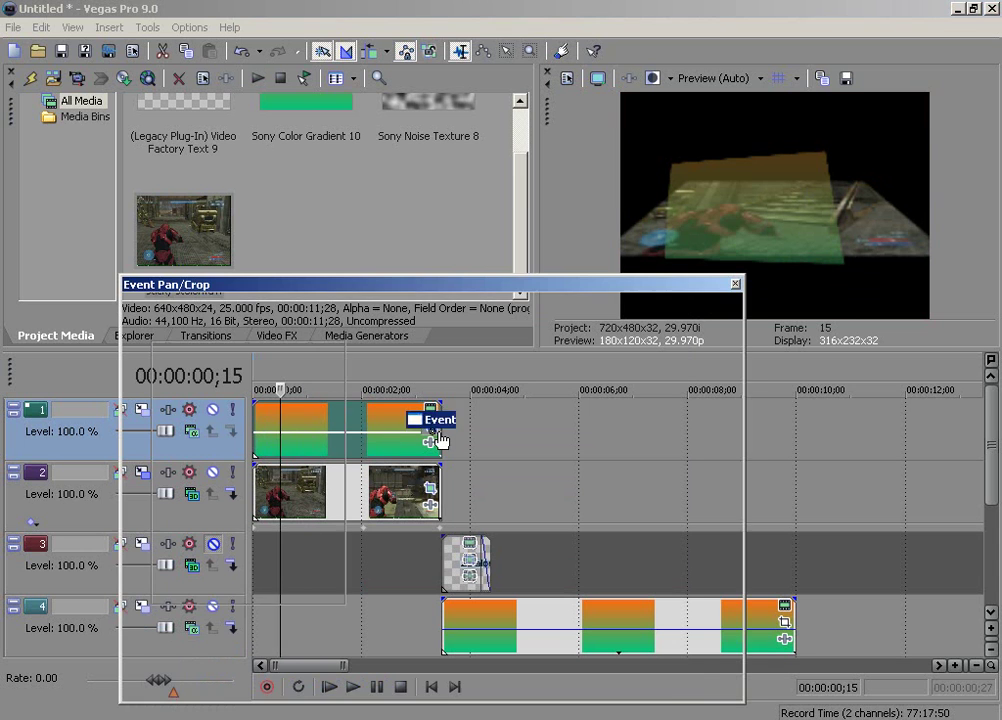
{"action": "left_click", "coordinate": [132, 647]}
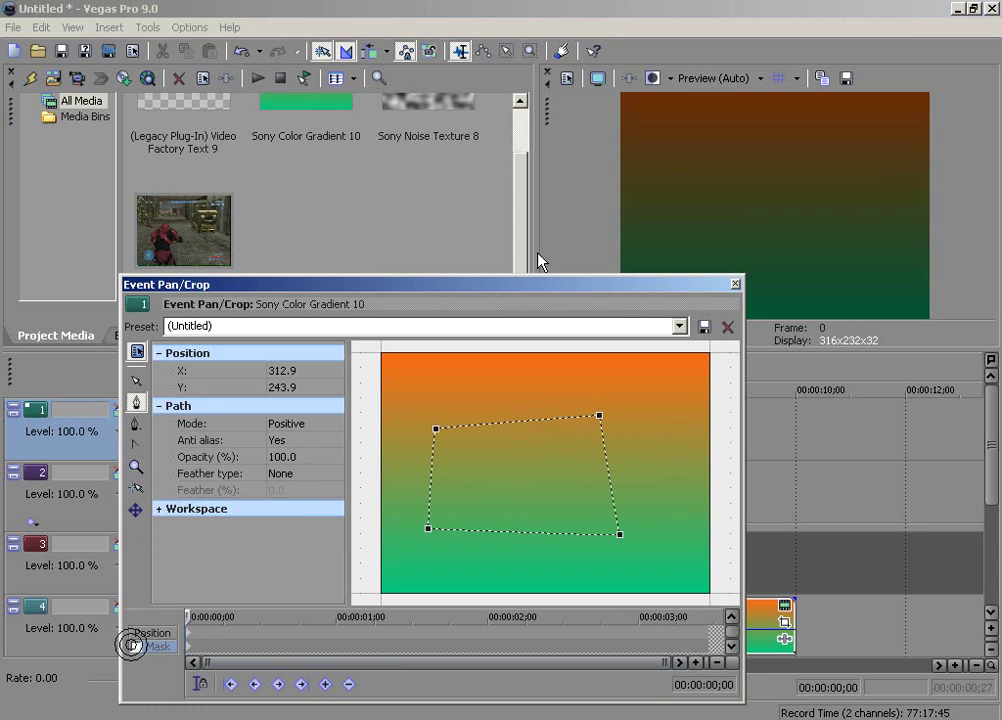
{"action": "left_click", "coordinate": [733, 284]}
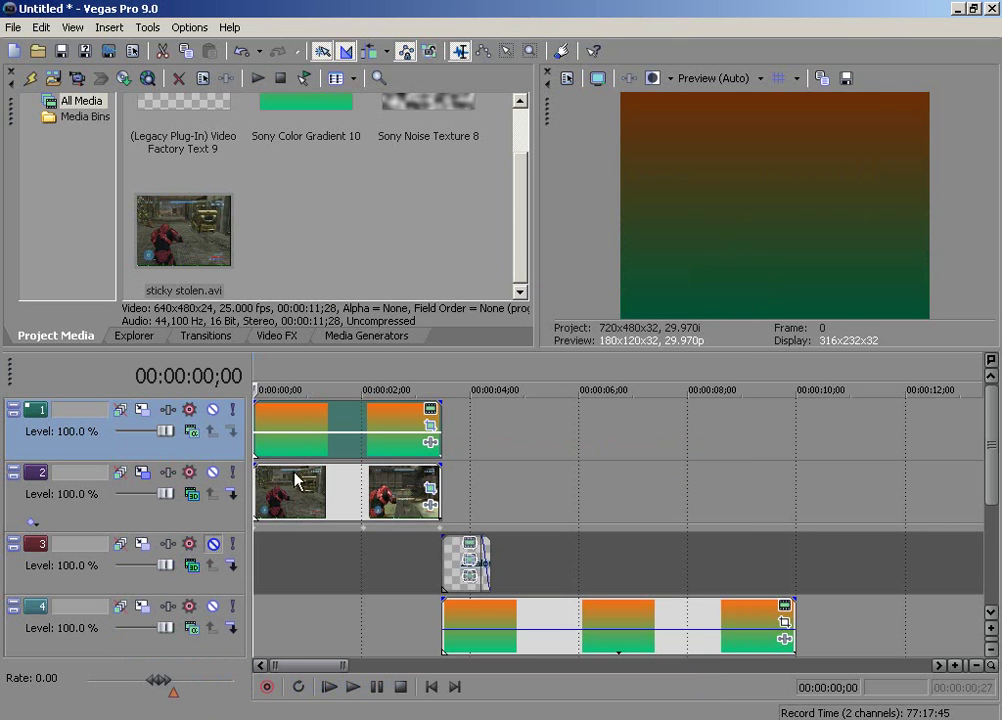
Move the first color gradient event from track 1 back to the start of track 4.
{"action": "left_click", "coordinate": [306, 435]}
{"action": "left_click_drag", "start_coordinate": [319, 457], "coordinate": [305, 549]}
{"action": "left_click_drag", "start_coordinate": [291, 434], "coordinate": [292, 610]}
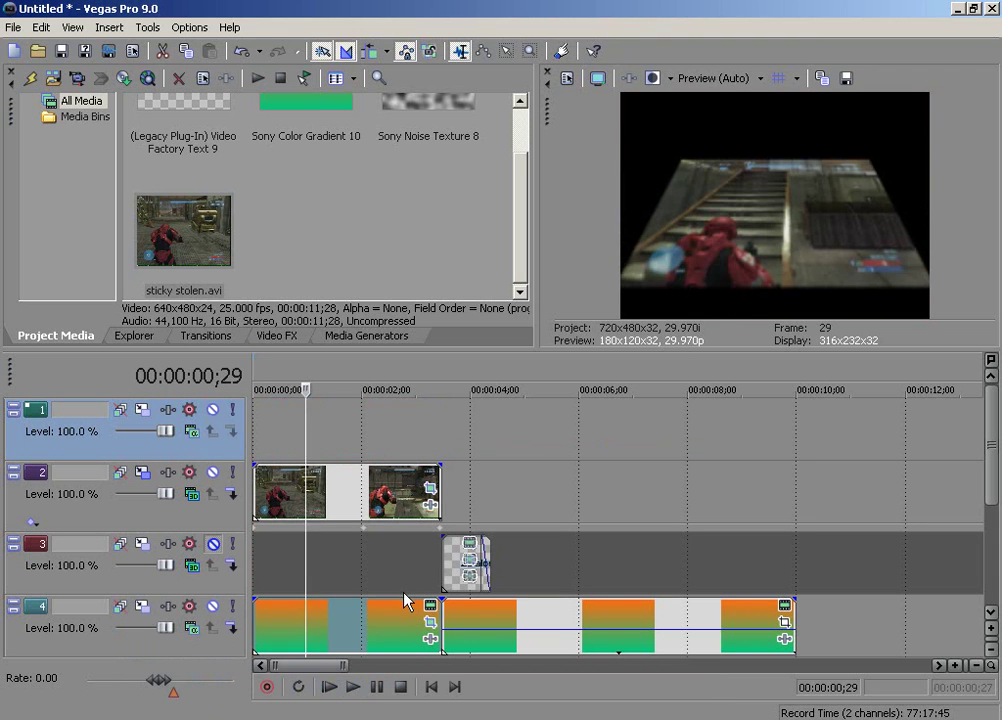
{"action": "left_click", "coordinate": [404, 600]}
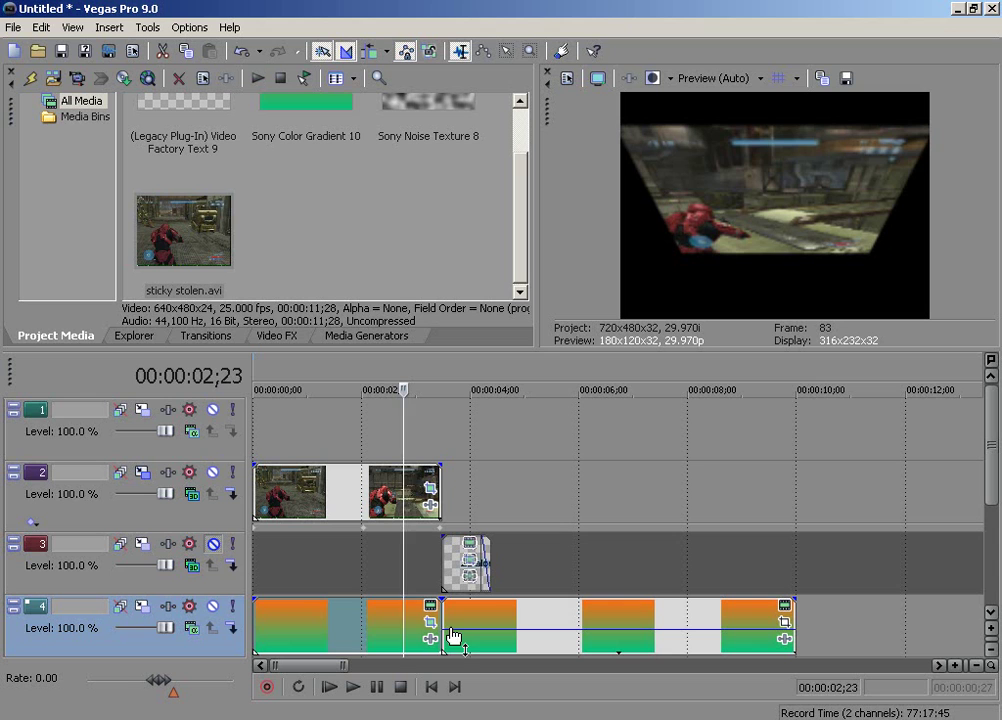
{"action": "left_click", "coordinate": [406, 598]}
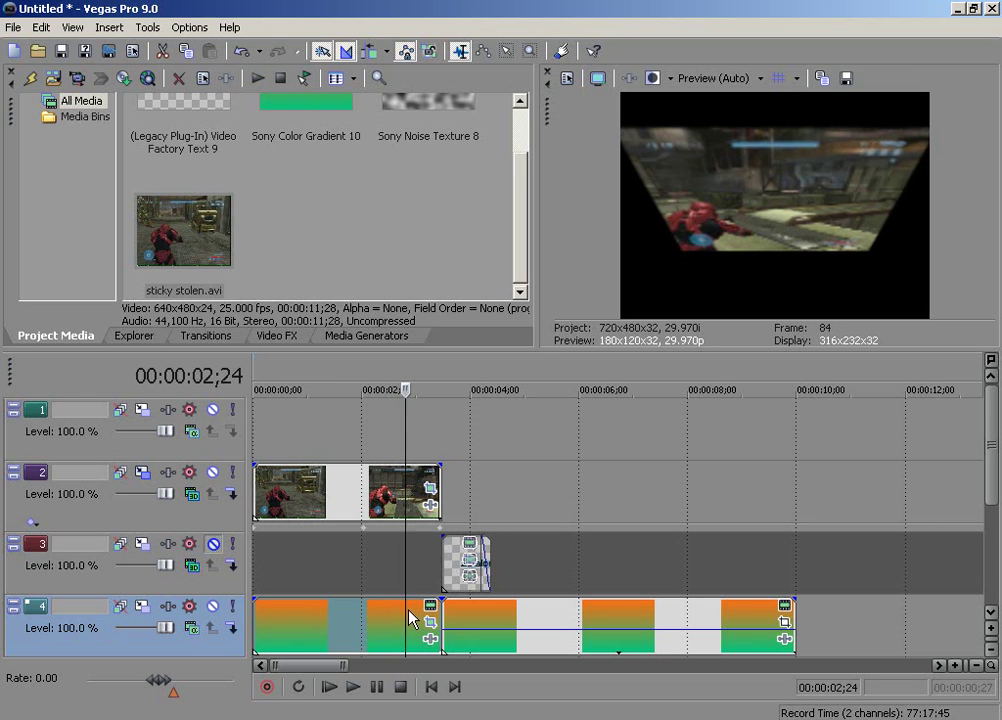
Unmute the Zetalonix text and noise texture tracks and check the gameplay clip at 00:00:01;21 and 00:00:02;03.
{"action": "scroll", "coordinate": [339, 568], "scroll_direction": "down", "scroll_amount": 3}
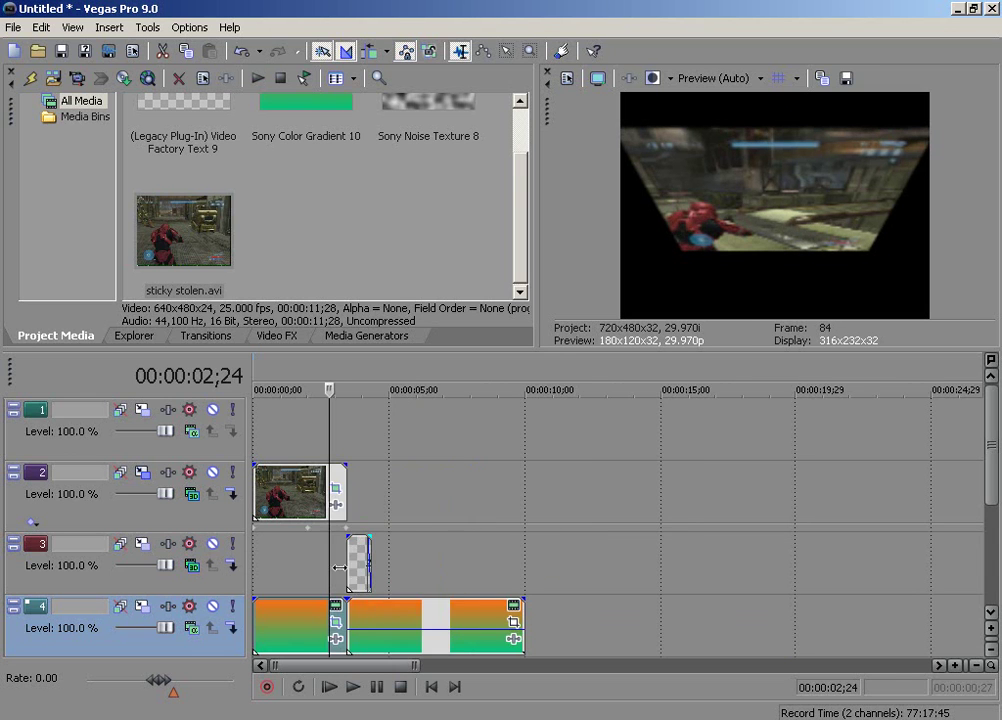
{"action": "scroll", "coordinate": [339, 568], "scroll_direction": "up", "scroll_amount": 3}
{"action": "left_click", "coordinate": [991, 555]}
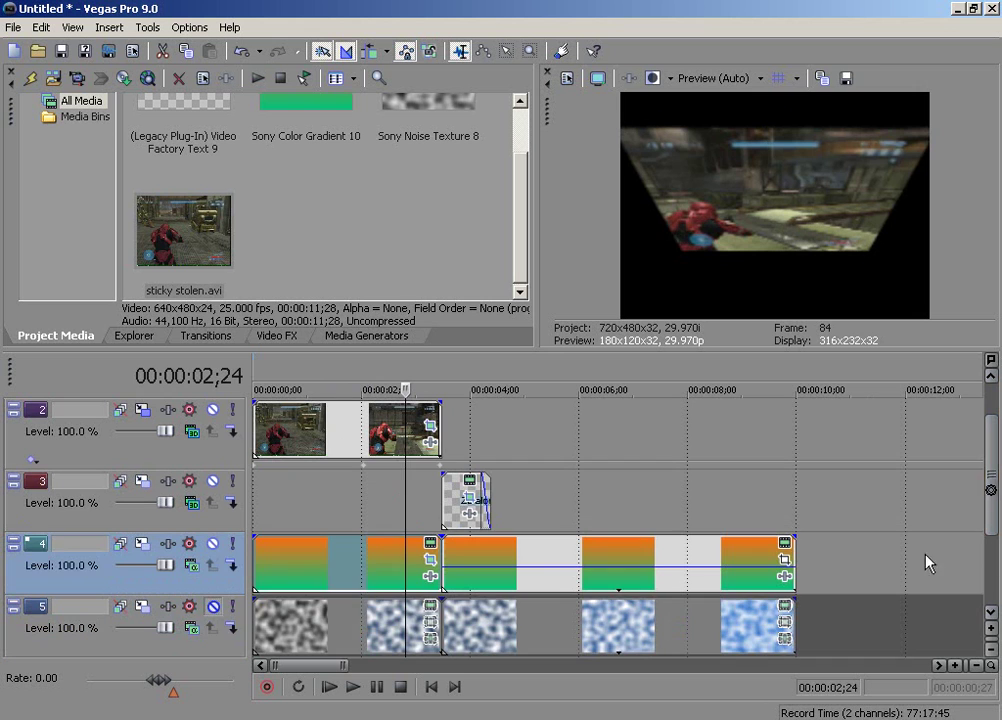
{"action": "left_click", "coordinate": [344, 560]}
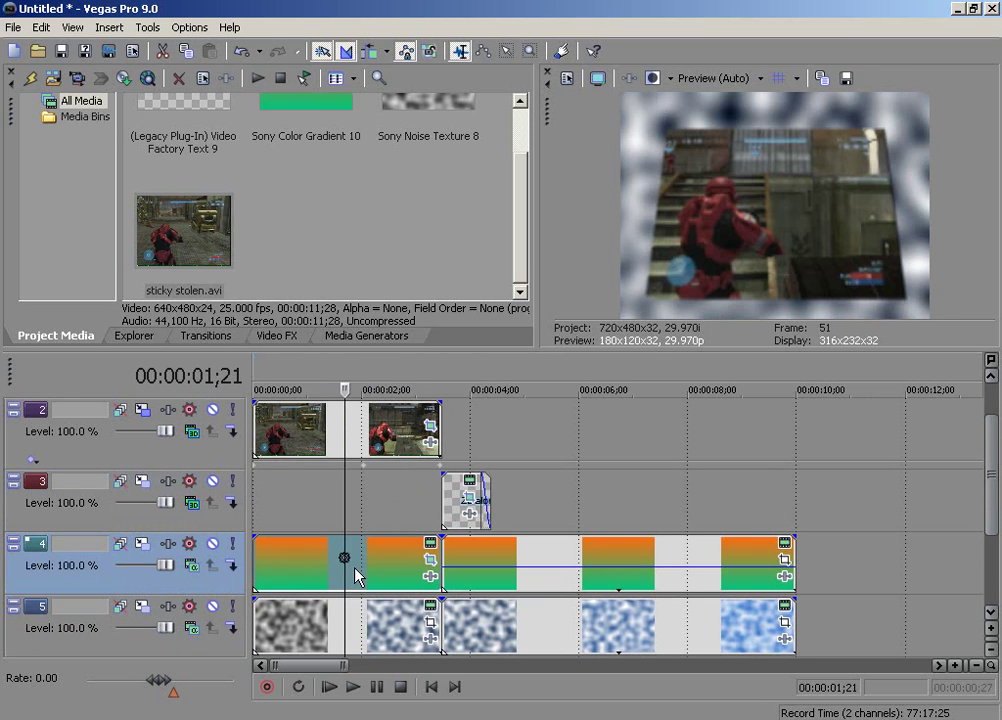
{"action": "left_click", "coordinate": [366, 552]}
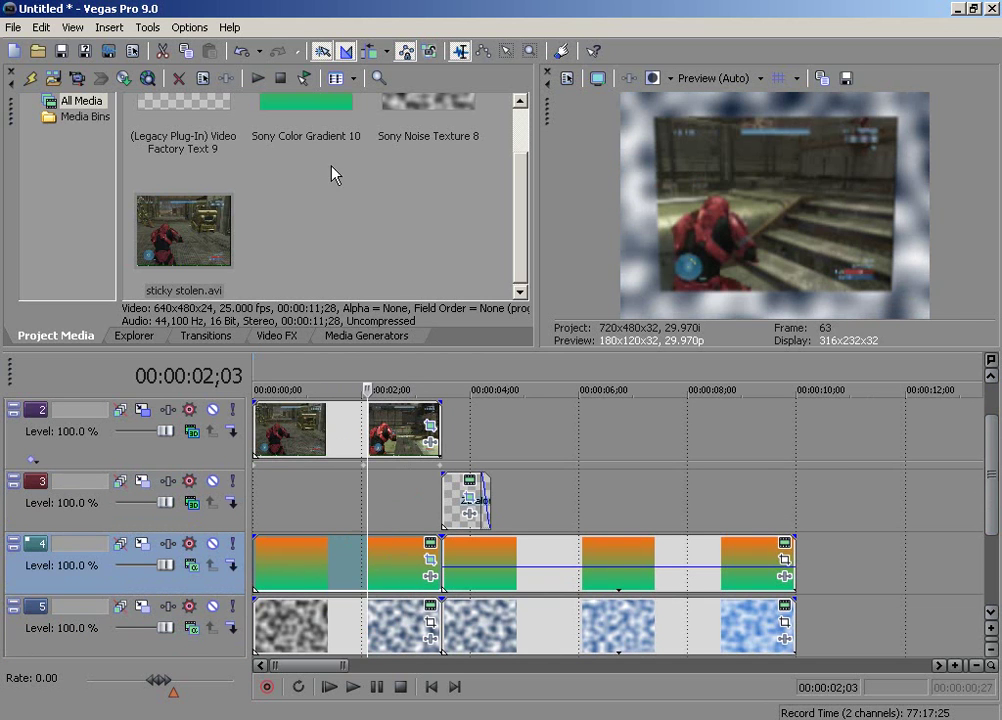
Undo the gradient's move and crossfade change, and move the event from track 1 to the start of track 4 again.
{"action": "left_click", "coordinate": [259, 51]}
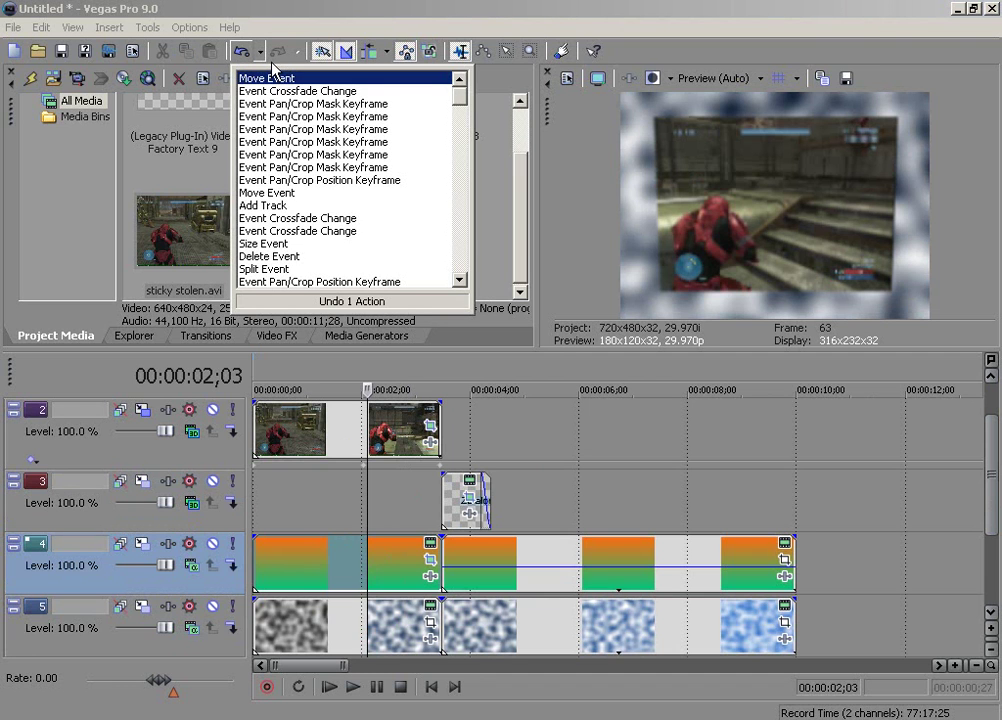
{"action": "left_click", "coordinate": [280, 91]}
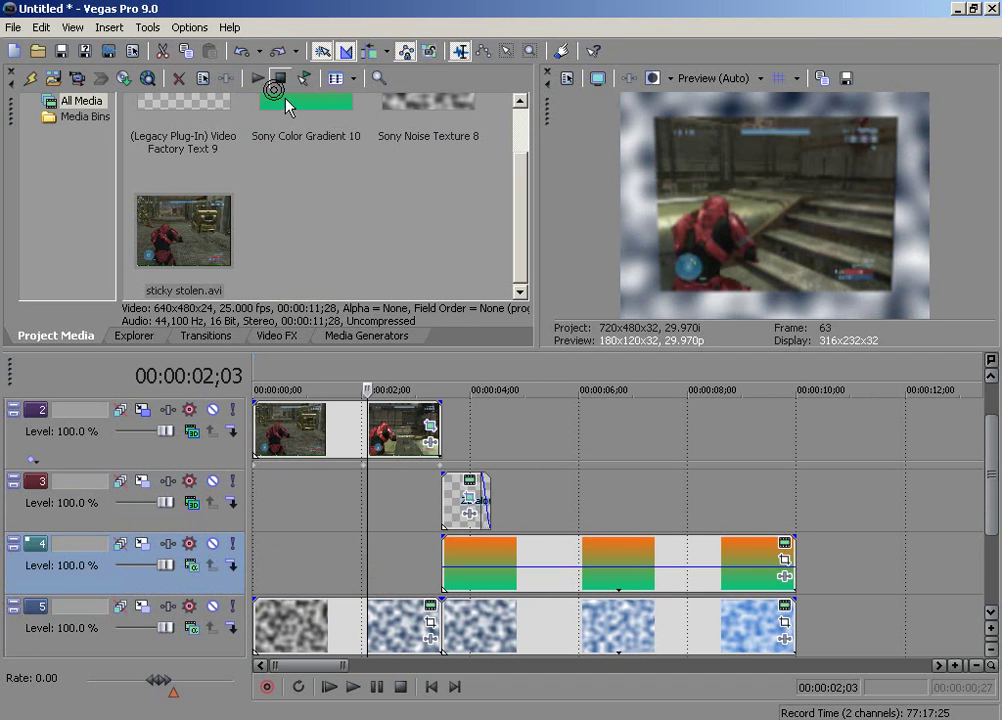
{"action": "left_click_drag", "start_coordinate": [991, 523], "coordinate": [987, 485]}
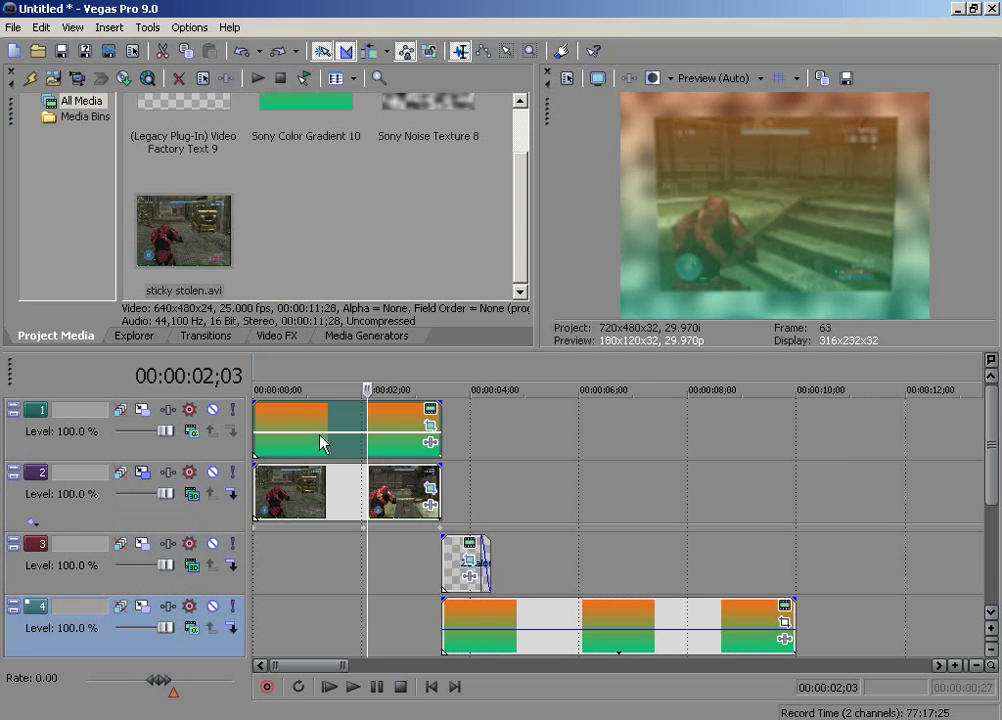
{"action": "left_click_drag", "start_coordinate": [322, 443], "coordinate": [313, 618]}
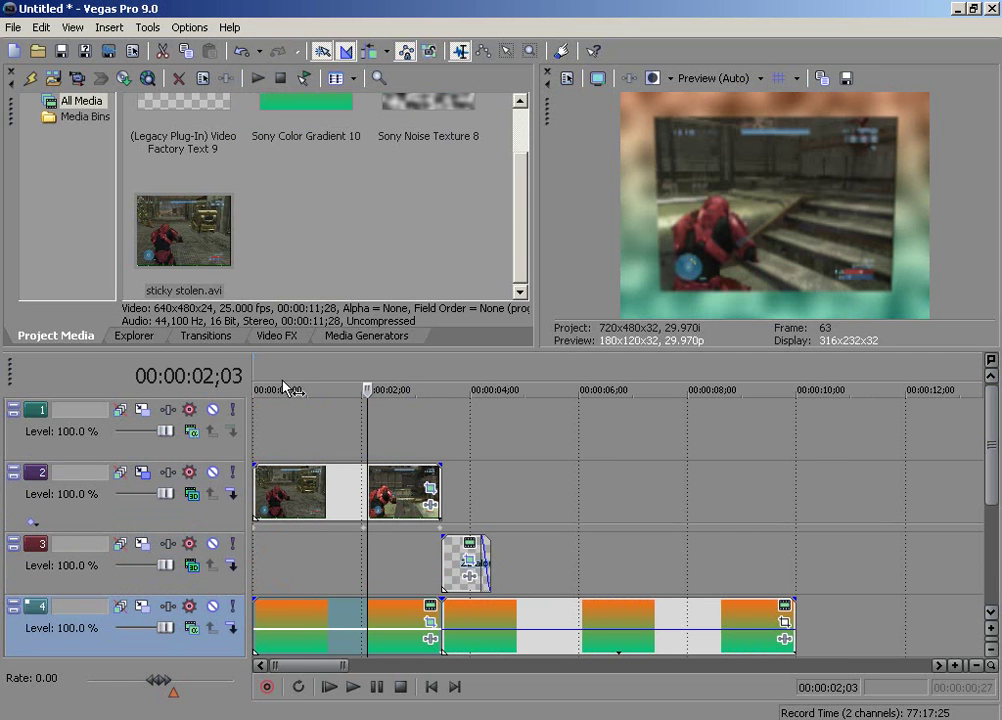
Delete the empty track above the gameplay clip.
{"action": "left_click", "coordinate": [91, 454]}
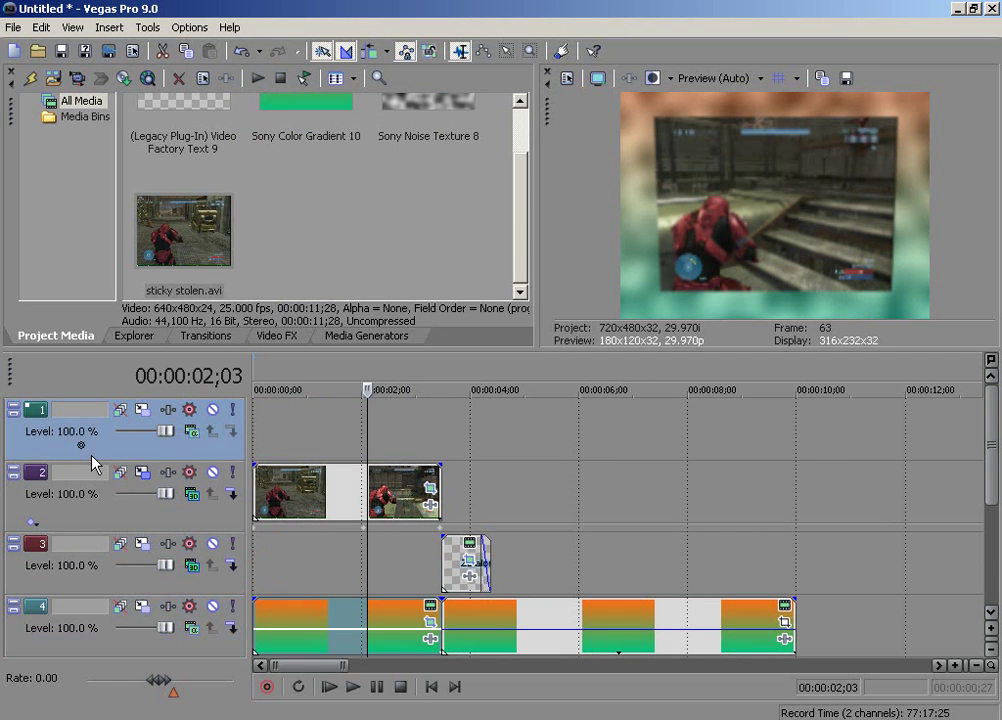
{"action": "right_click", "coordinate": [91, 455]}
{"action": "left_click", "coordinate": [125, 519]}
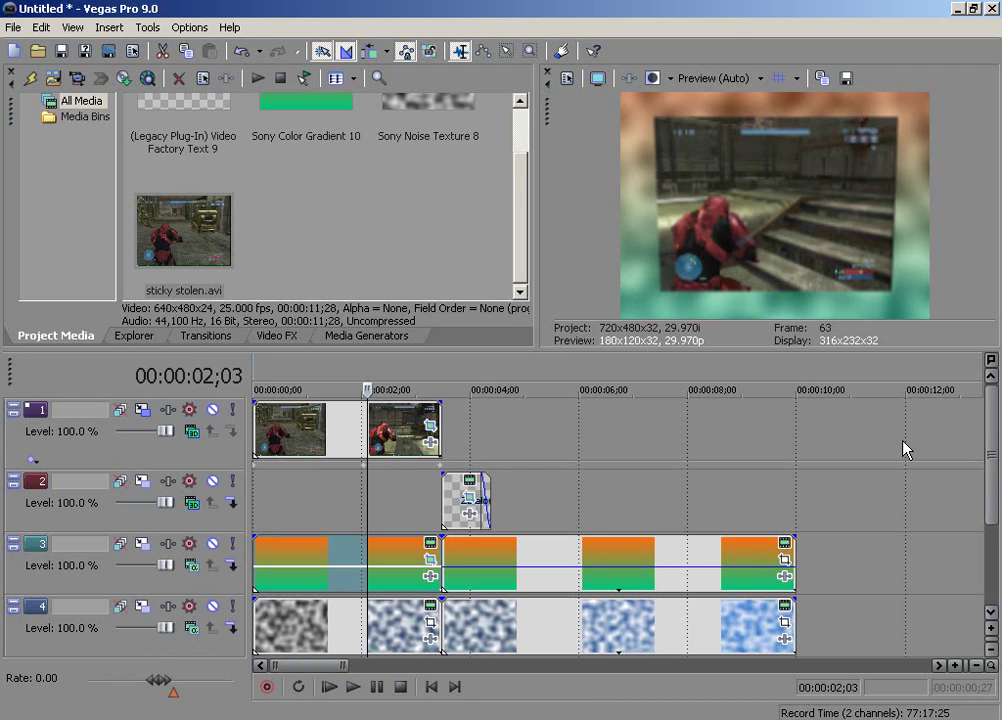
Show the available transitions.
{"action": "left_click", "coordinate": [210, 338]}
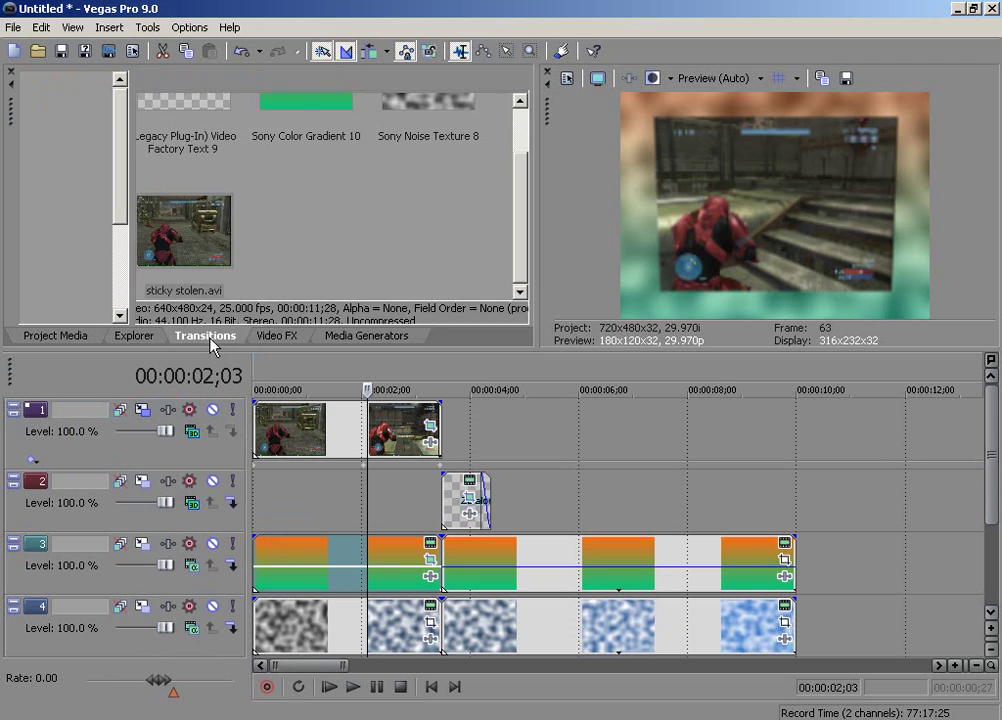